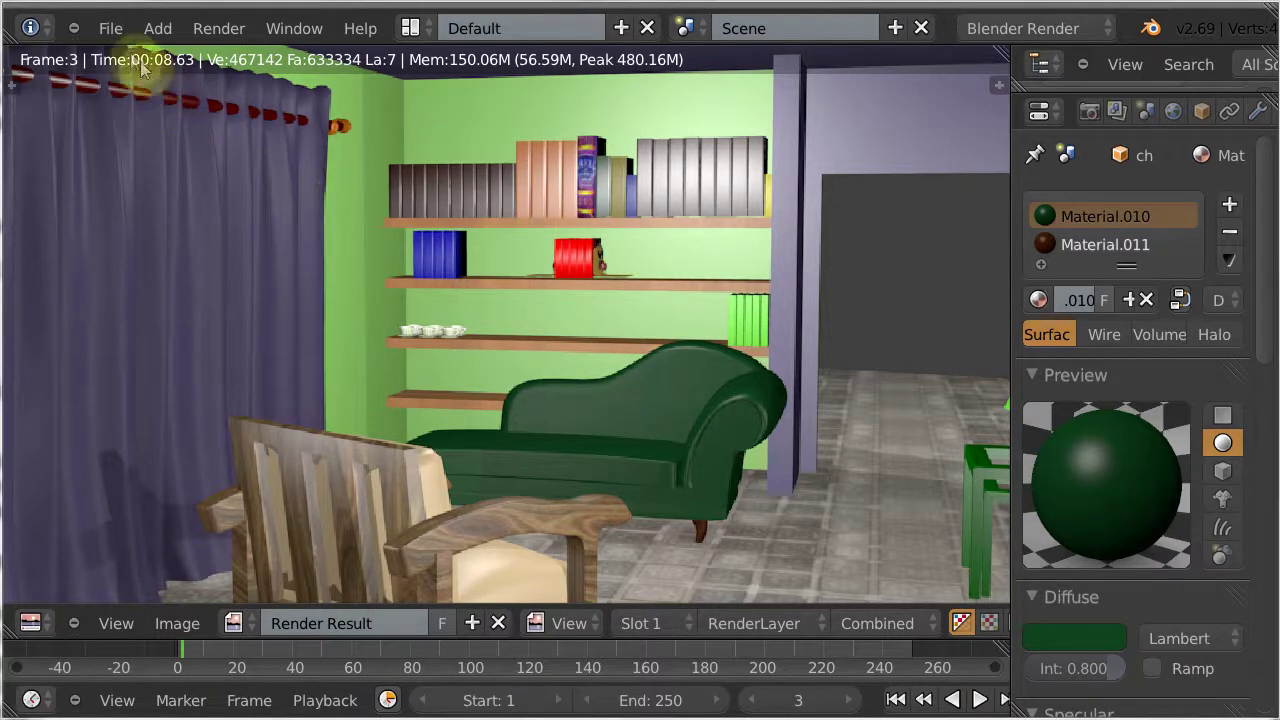
Start a new default scene and delete its lamp
click(104, 30)
click(133, 55)
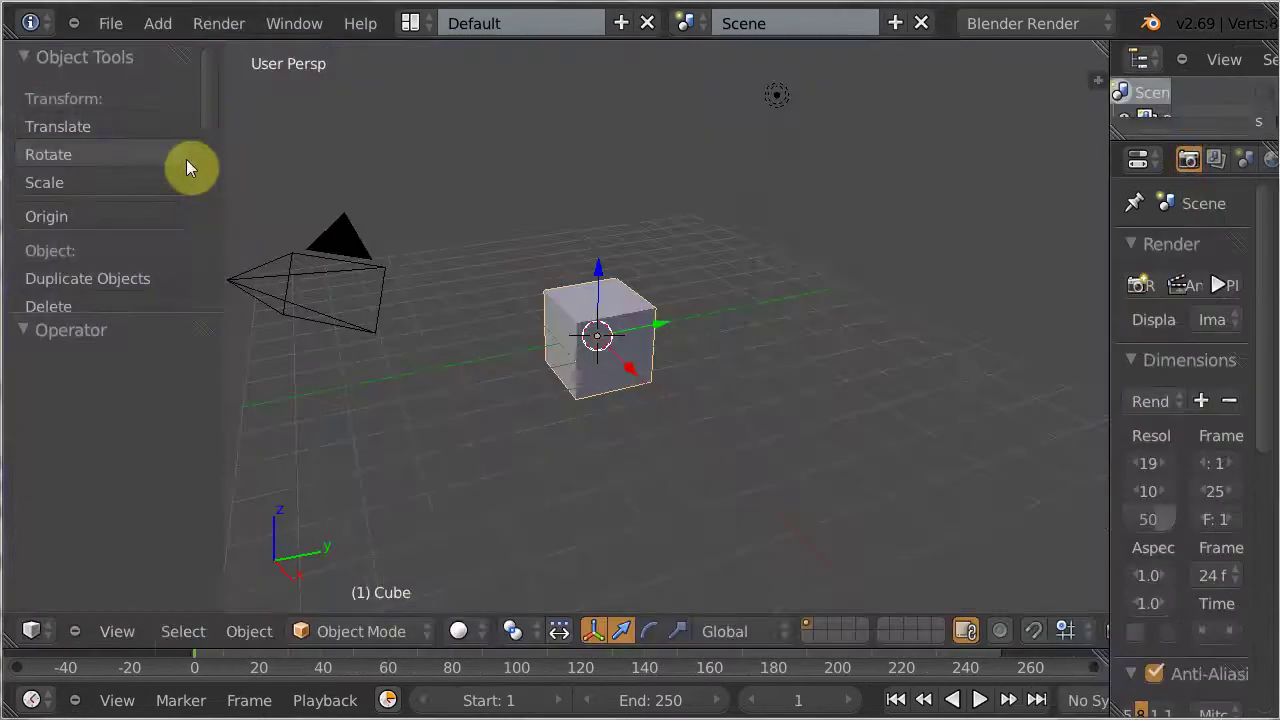
right_click(345, 280)
key(t)
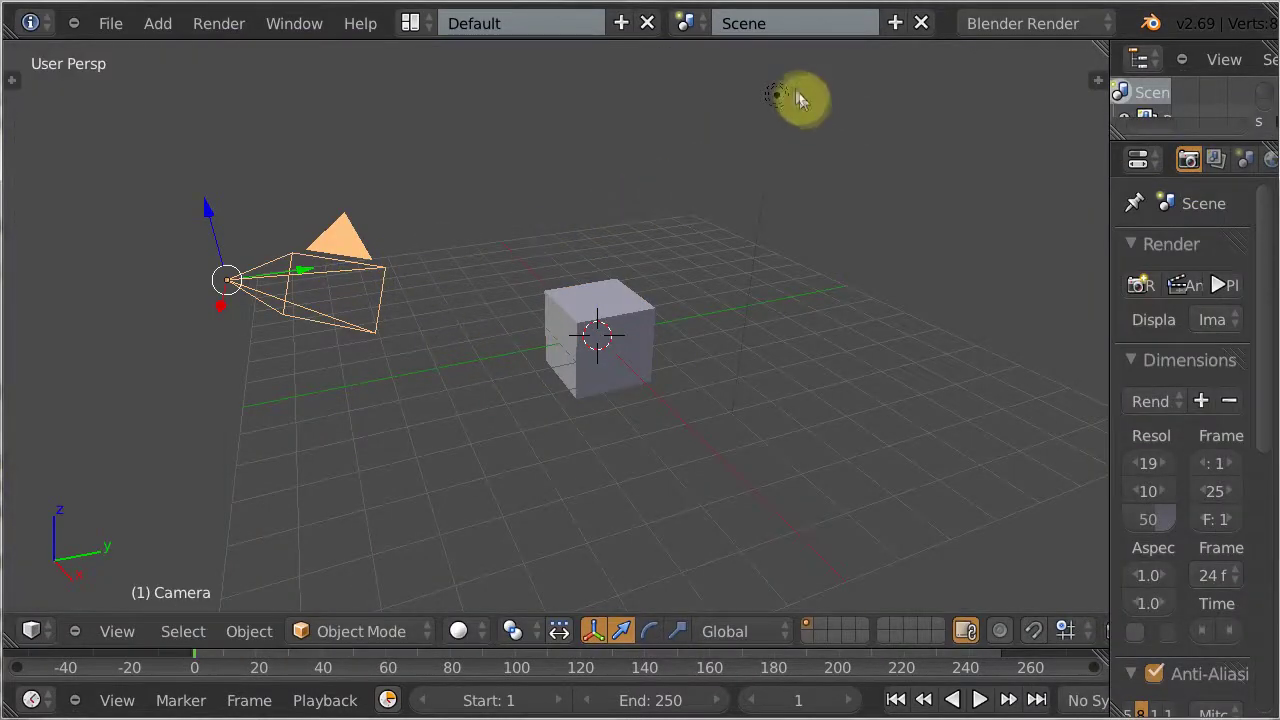
right_click(778, 100)
key(x)
click(769, 103)
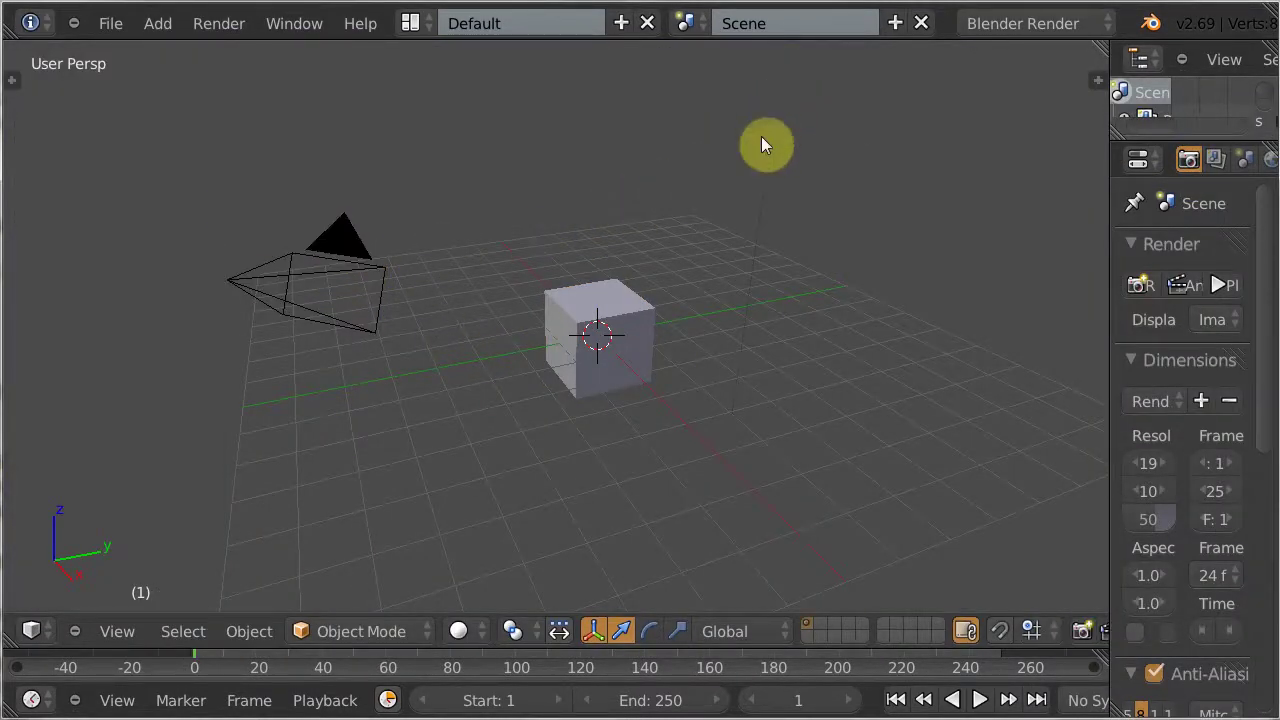
Switch to the front orthographic view and enable background images with a new empty image entry
key(KP_1)
key(KP_5)
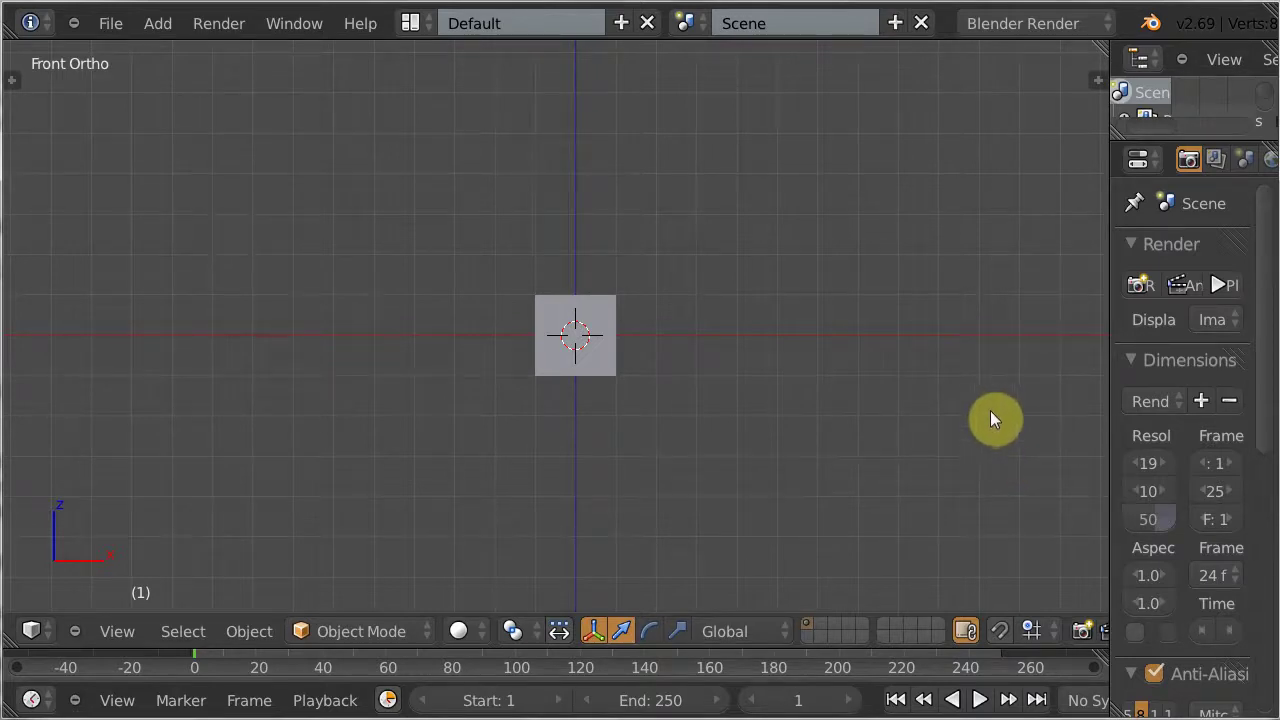
key(n)
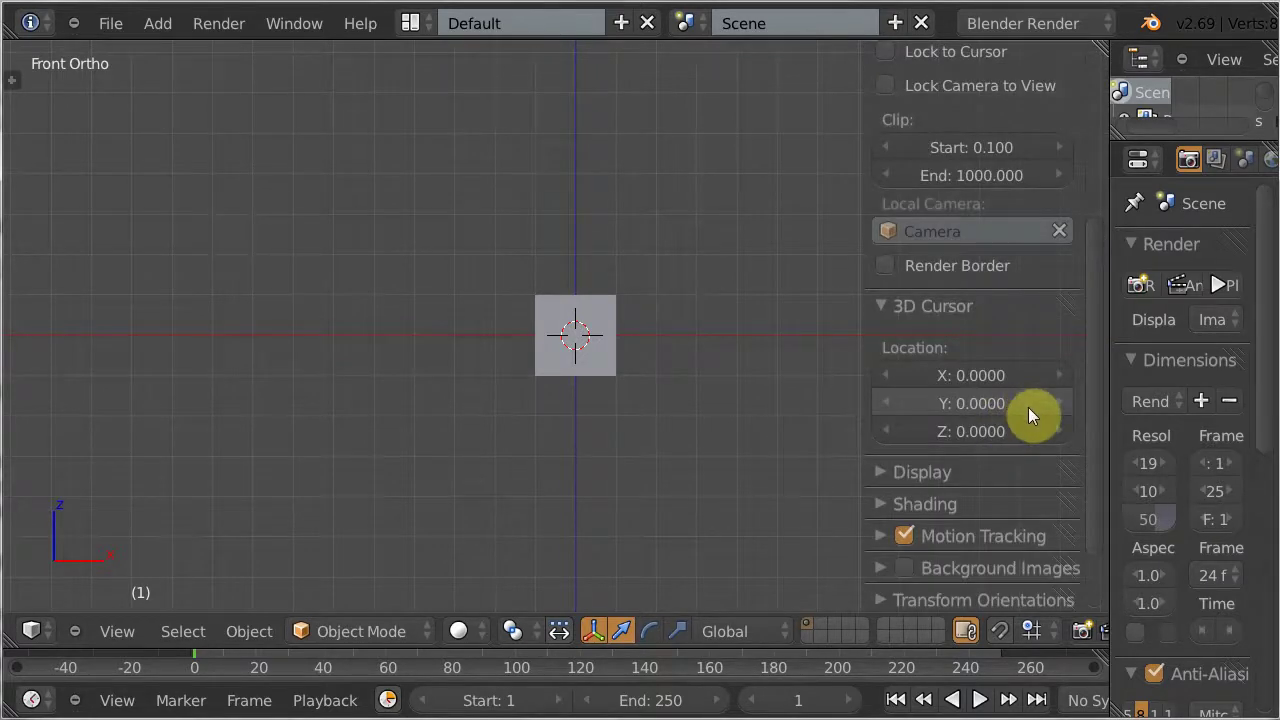
scroll(1094, 463, down, 2)
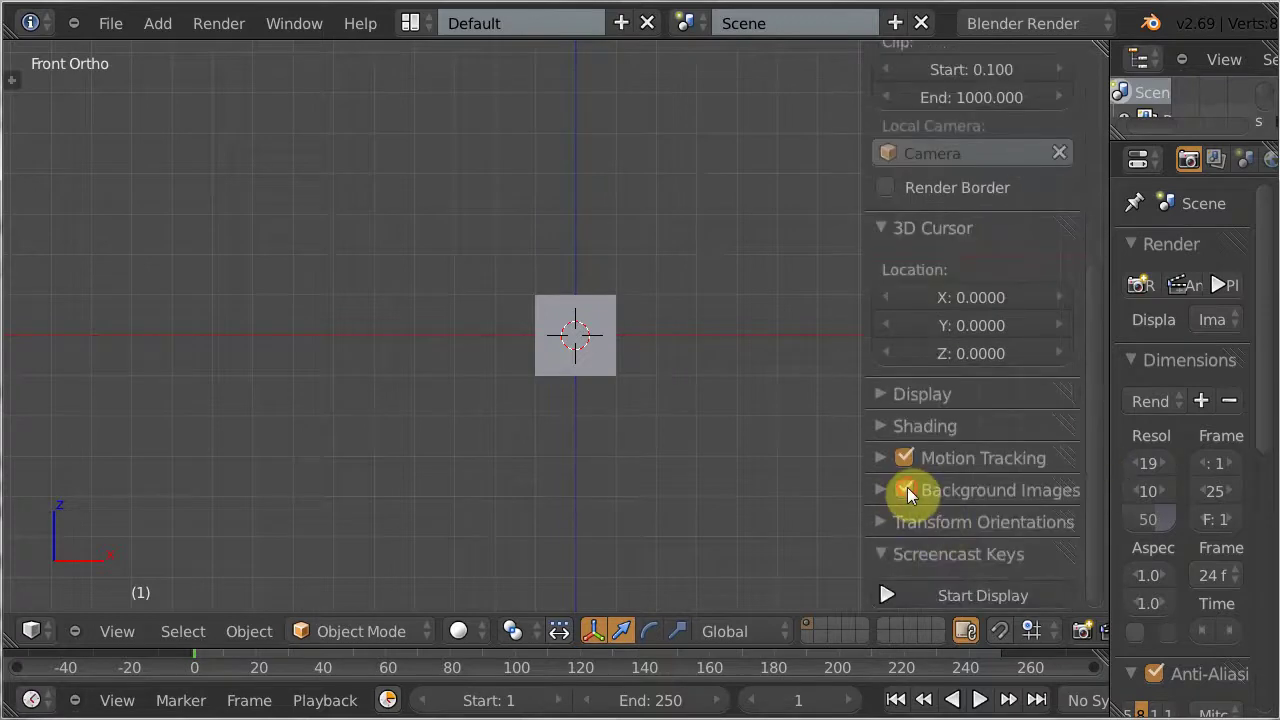
click(881, 490)
scroll(960, 490, down, 1)
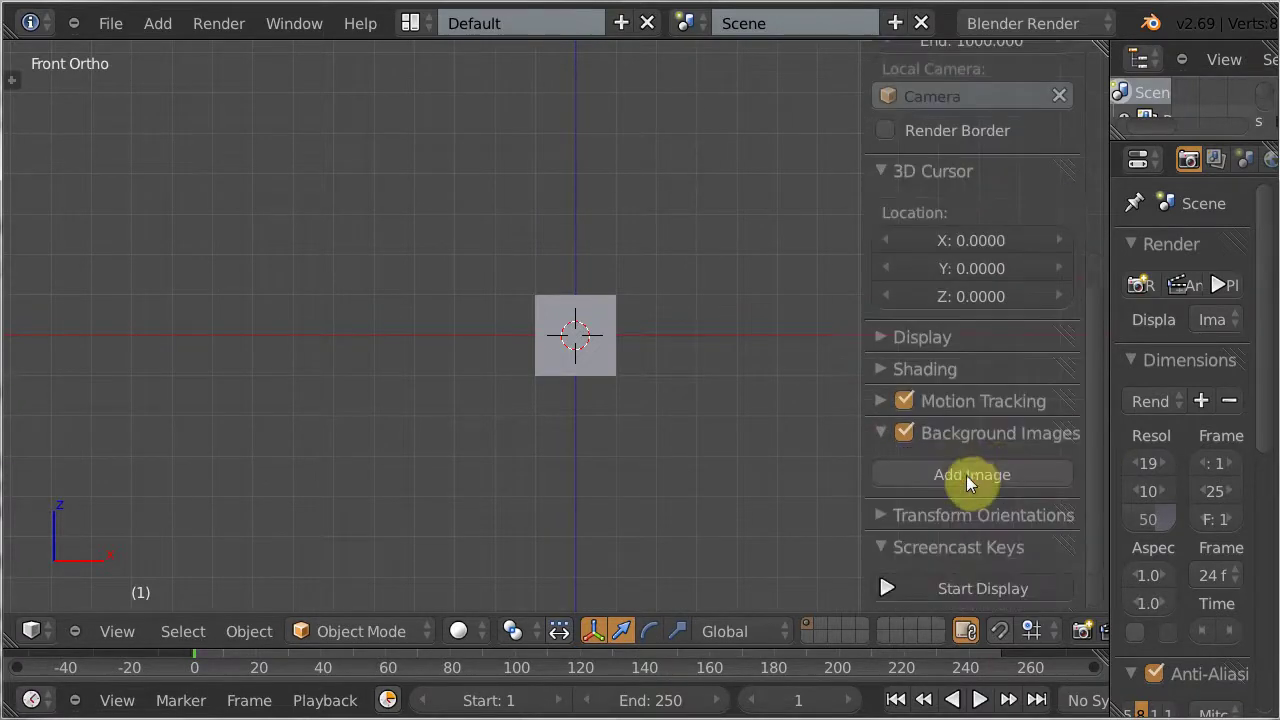
click(966, 475)
scroll(1029, 486, down, 4)
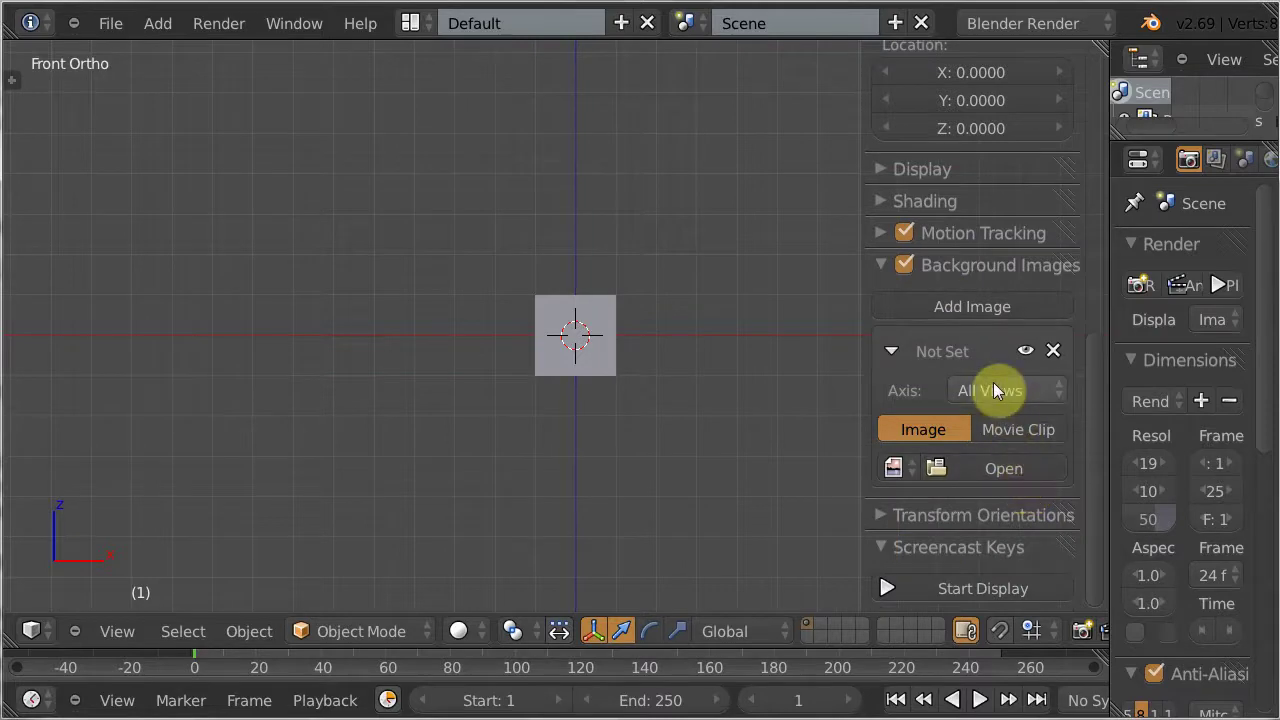
Load longChaise.jpg from G:\Imagens as the background image
click(992, 467)
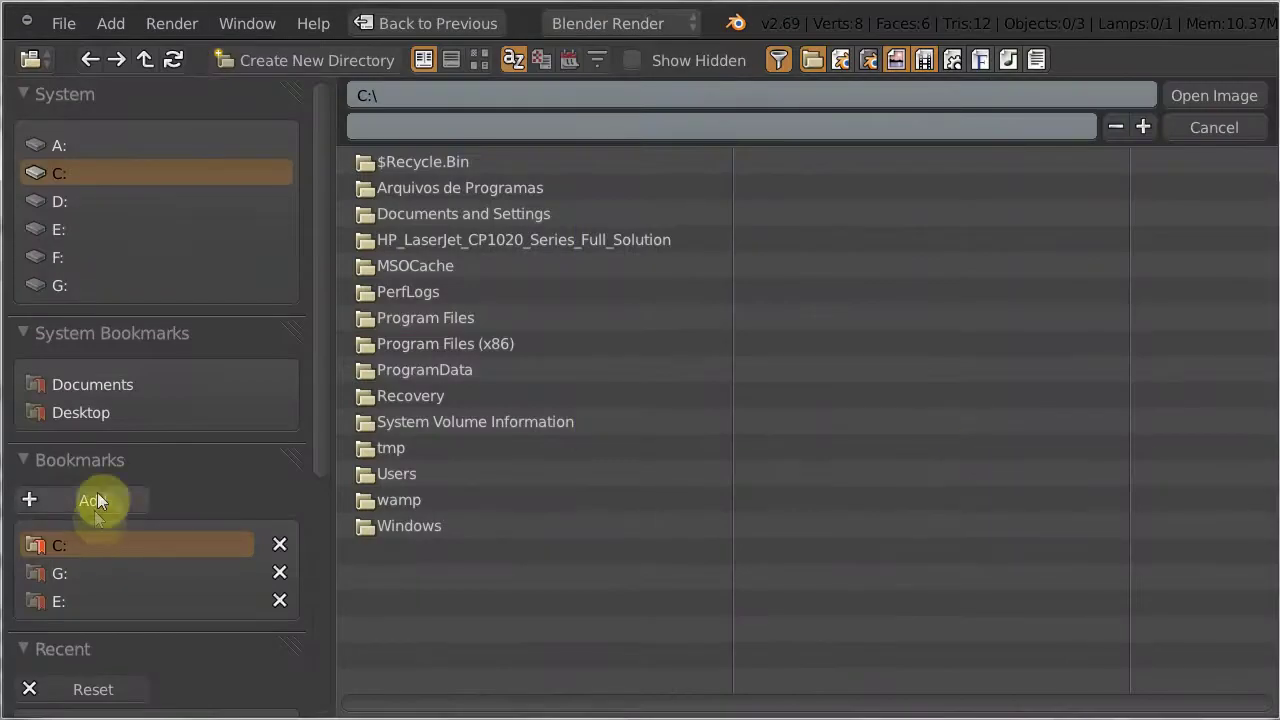
click(61, 573)
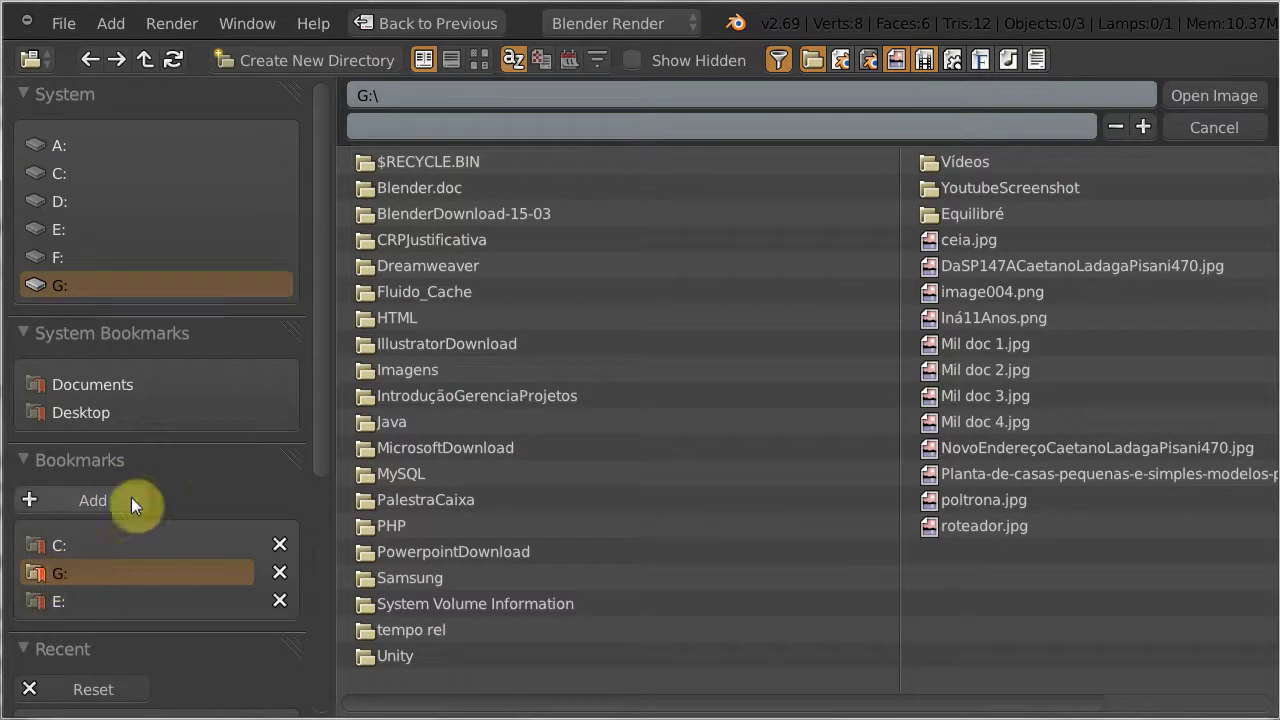
click(380, 370)
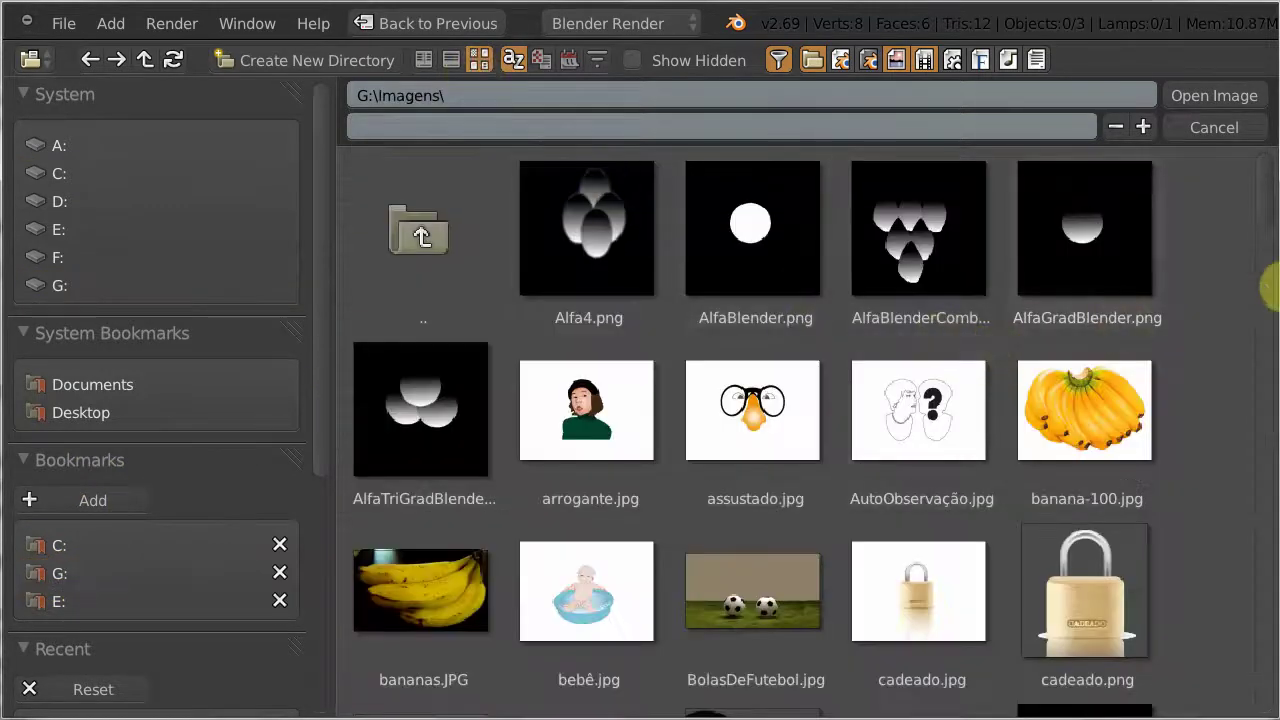
drag(1270, 283, 1248, 500)
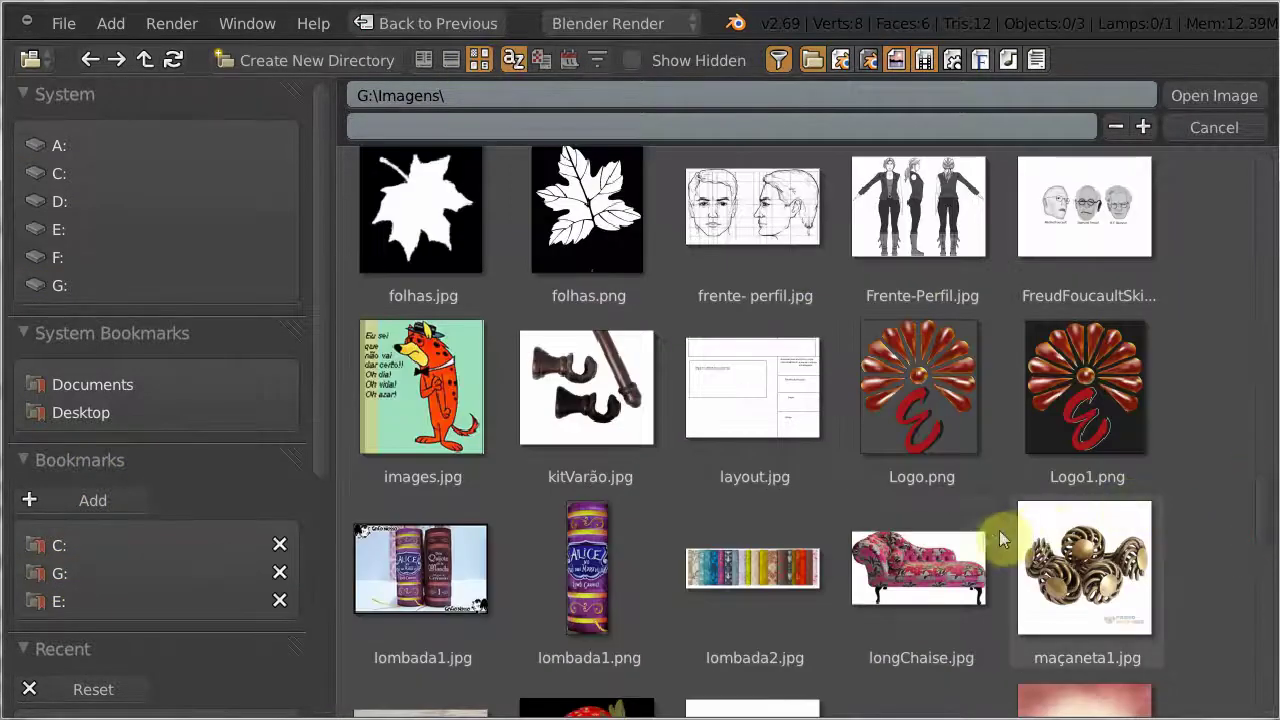
click(904, 575)
click(1212, 96)
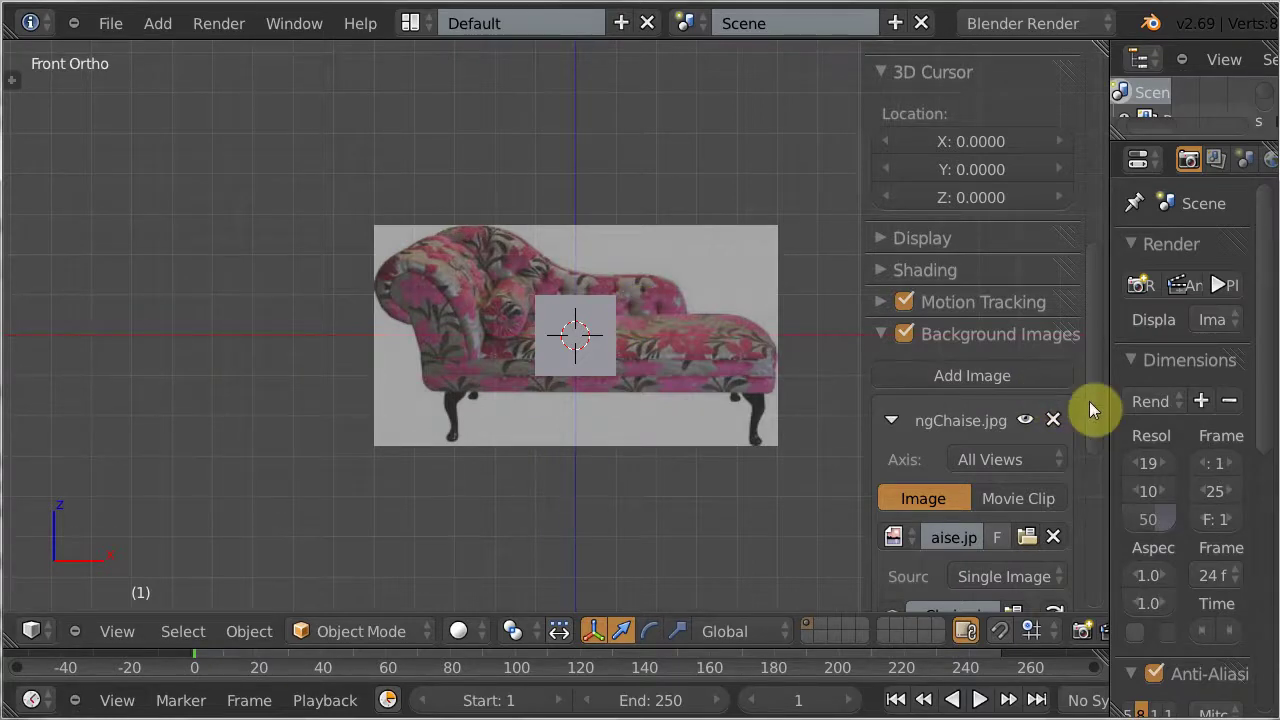
Set the background image's opacity to 1.000 and limit its axis to the Front view
drag(1095, 408, 1088, 487)
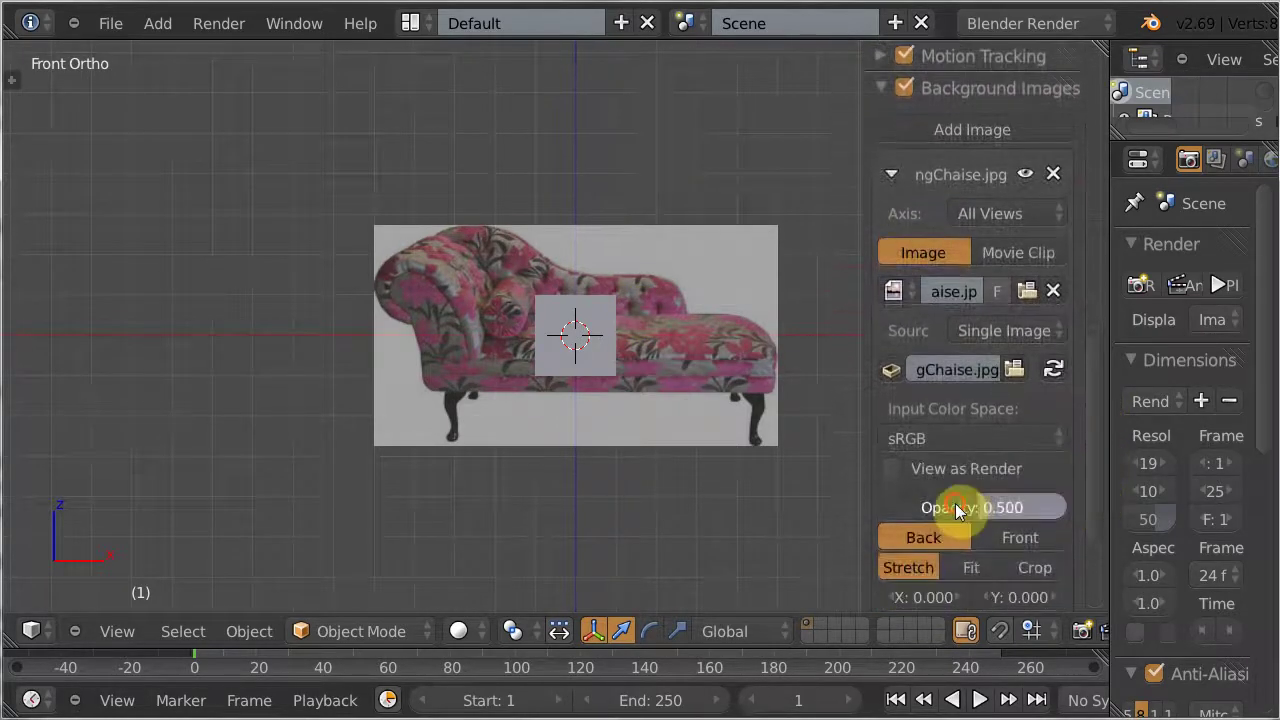
drag(955, 505, 1055, 503)
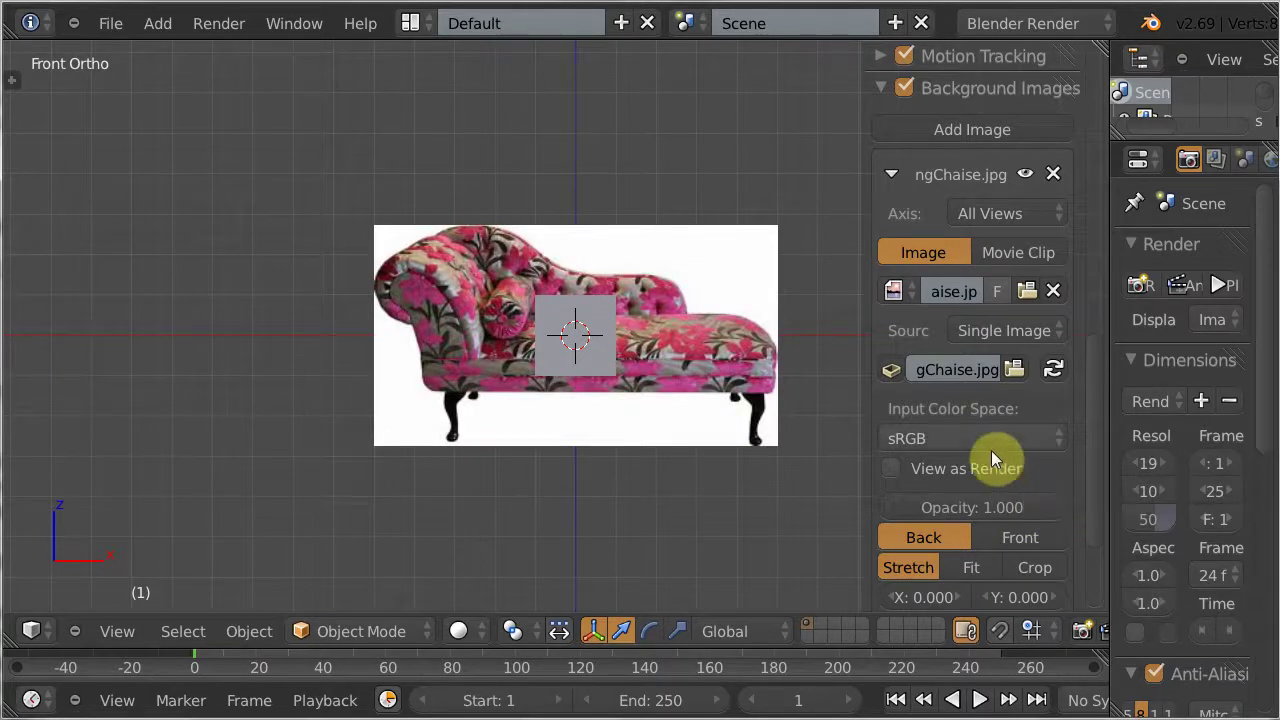
click(1013, 213)
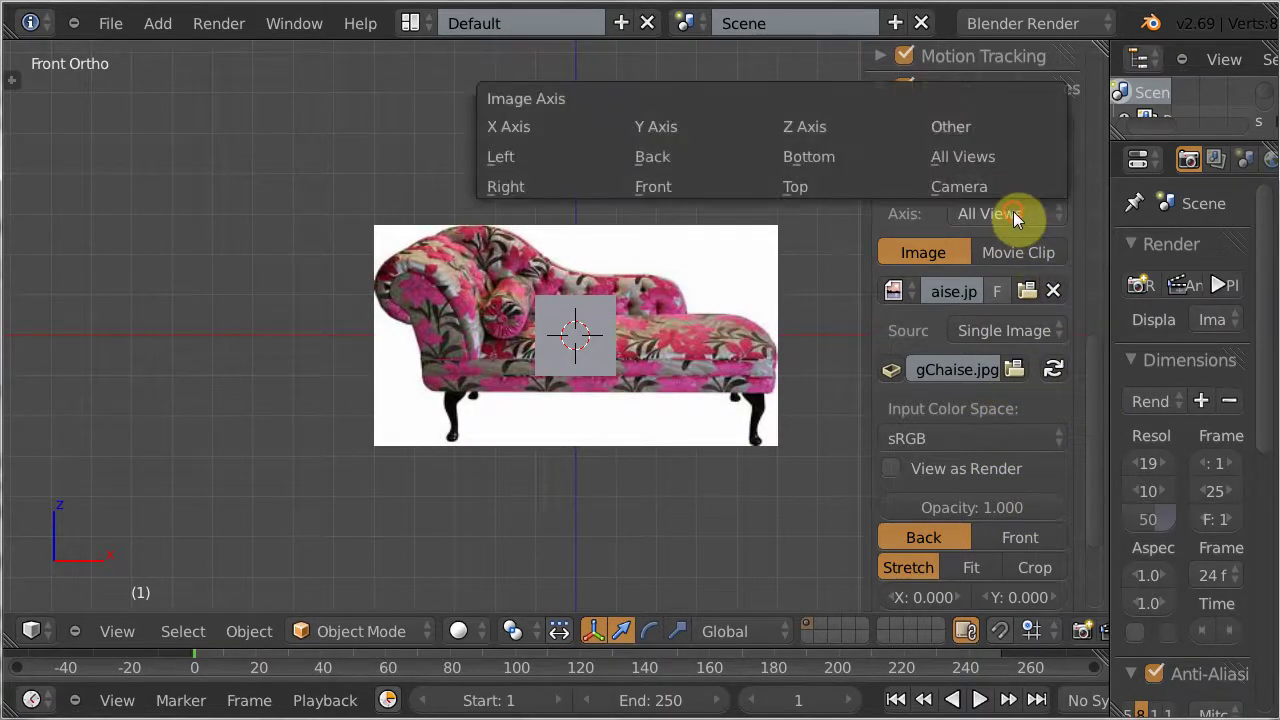
click(655, 186)
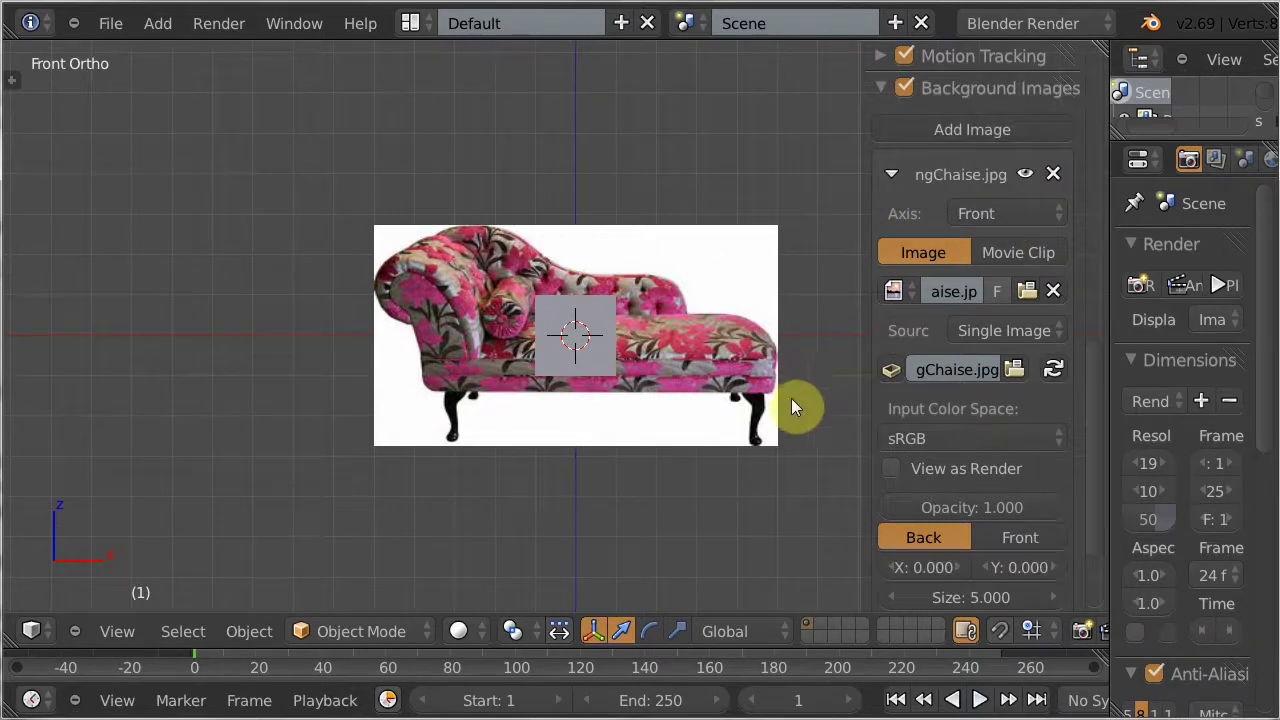
key(n)
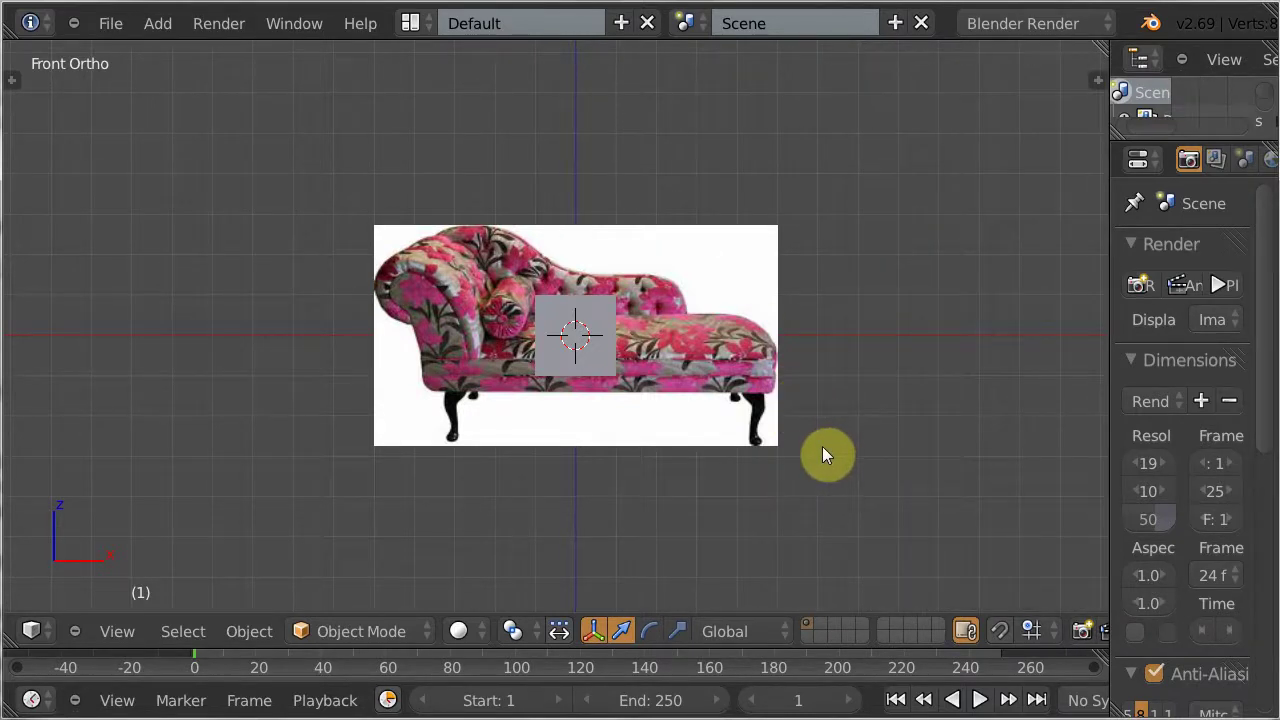
Flatten the cube along Z to the thickness of the chaise's lowest base strip and move it down about 1.2 onto that strip
scroll(822, 455, up, 4)
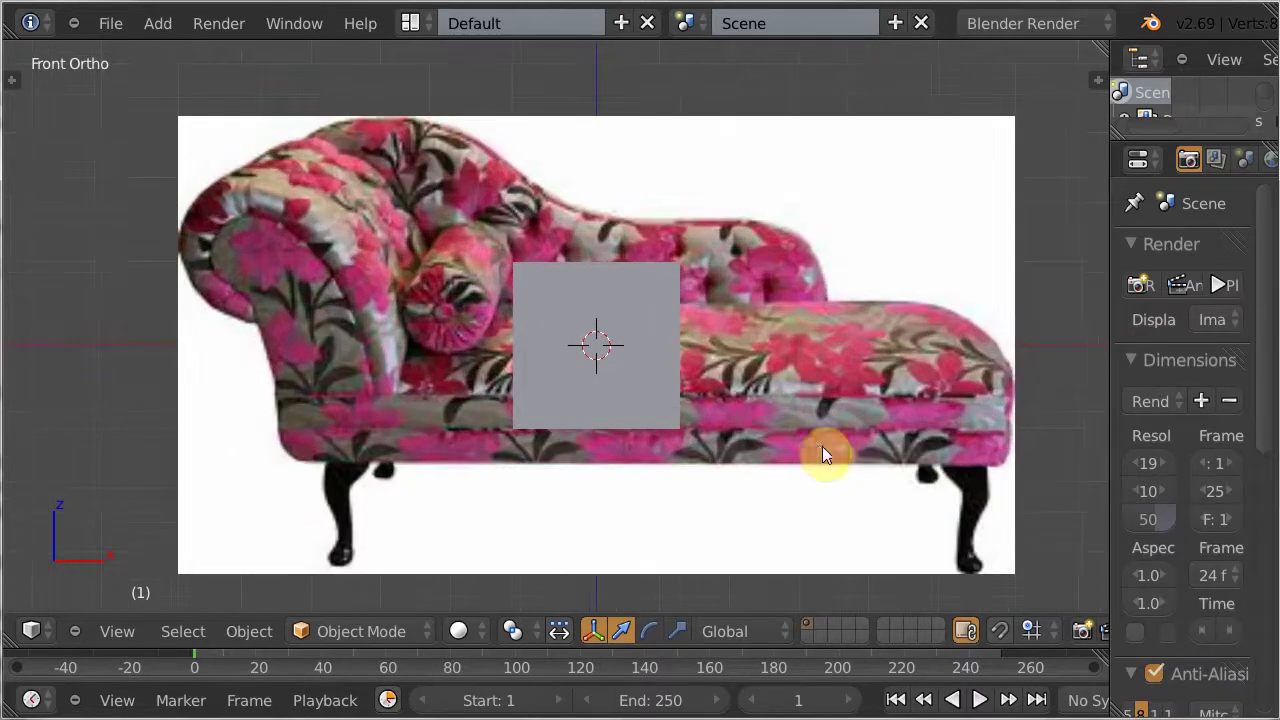
right_click(598, 362)
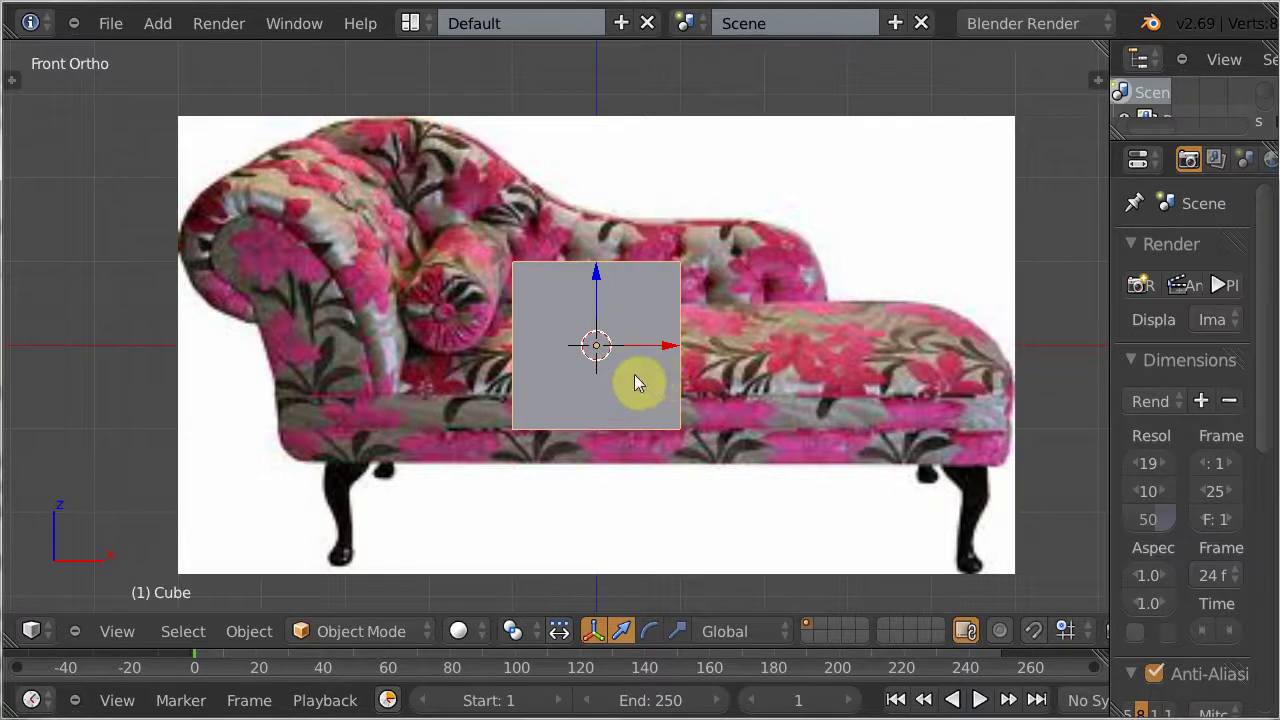
key(s)
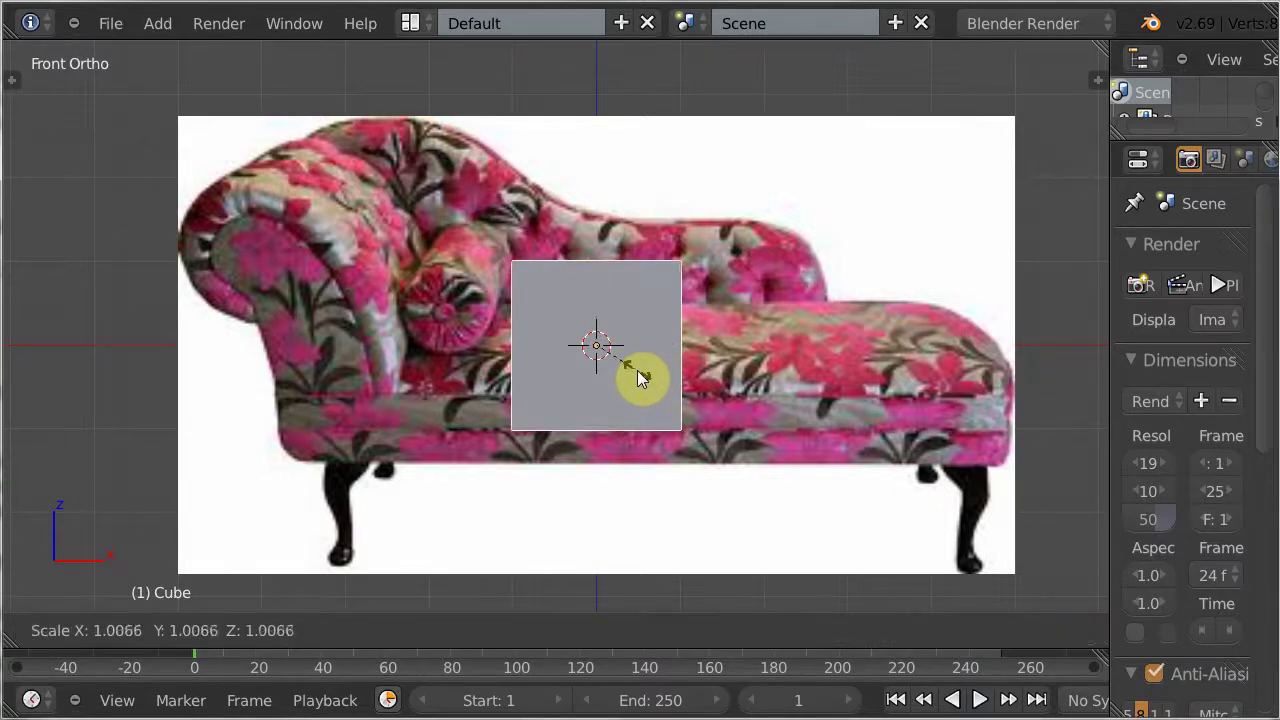
key(z)
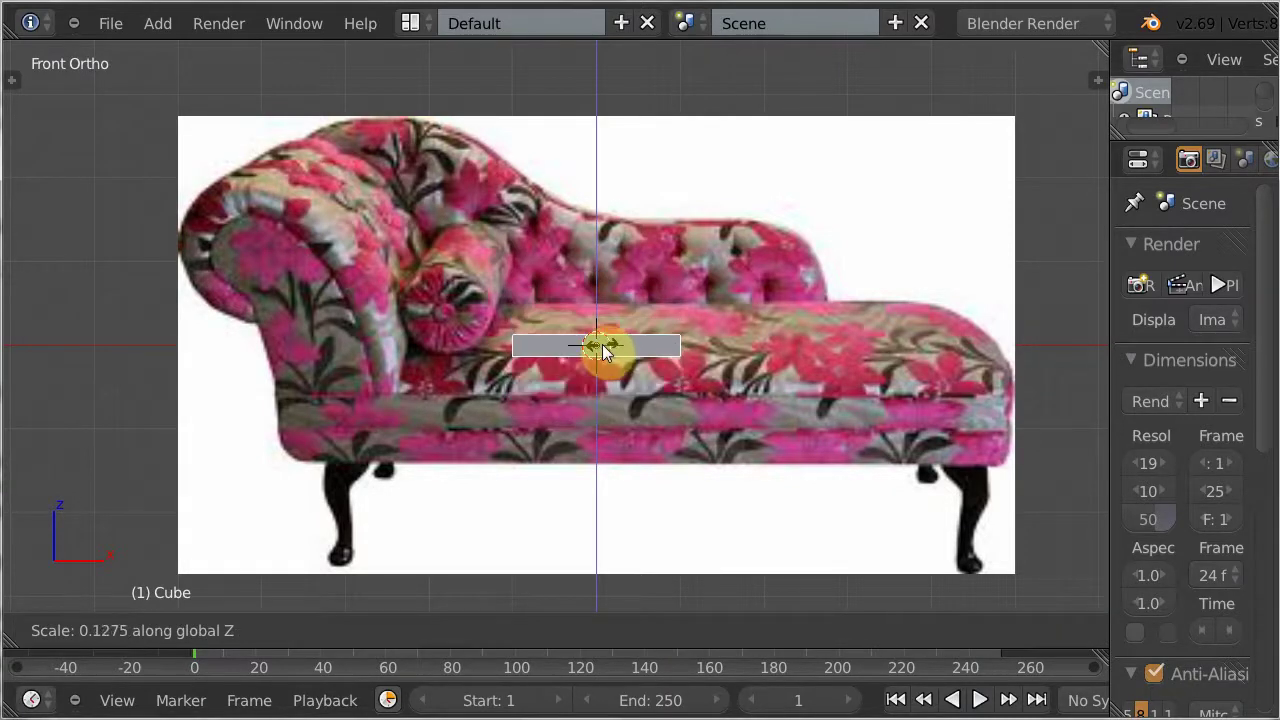
click(603, 348)
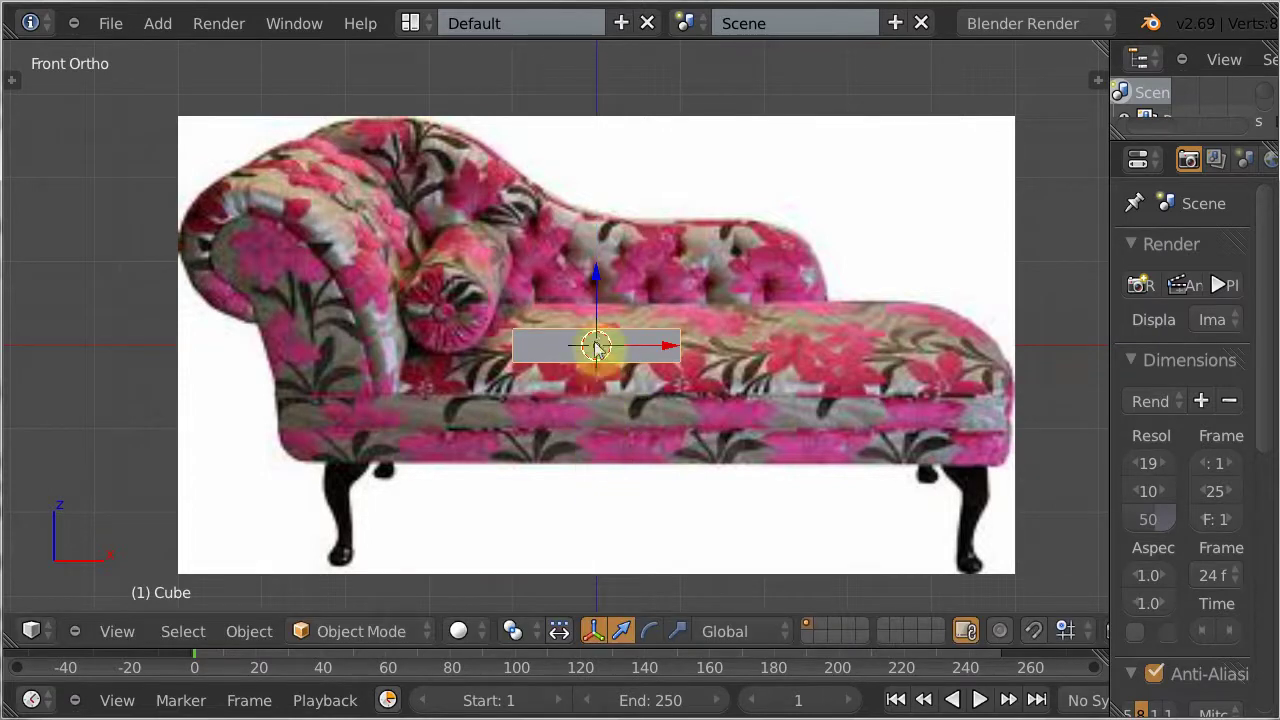
key(g)
key(z)
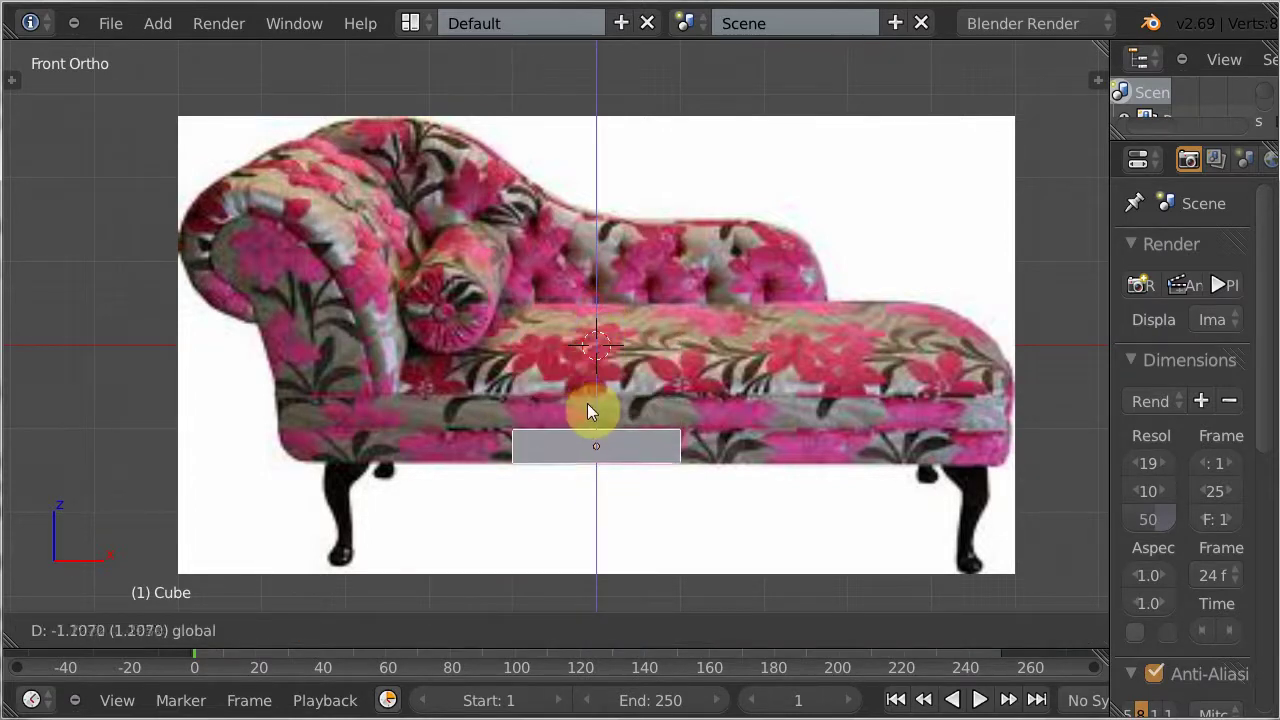
click(594, 406)
Stretch the block along X to roughly the length of the chaise base and shift it about 0.59 along X to centre it there
key(s)
key(x)
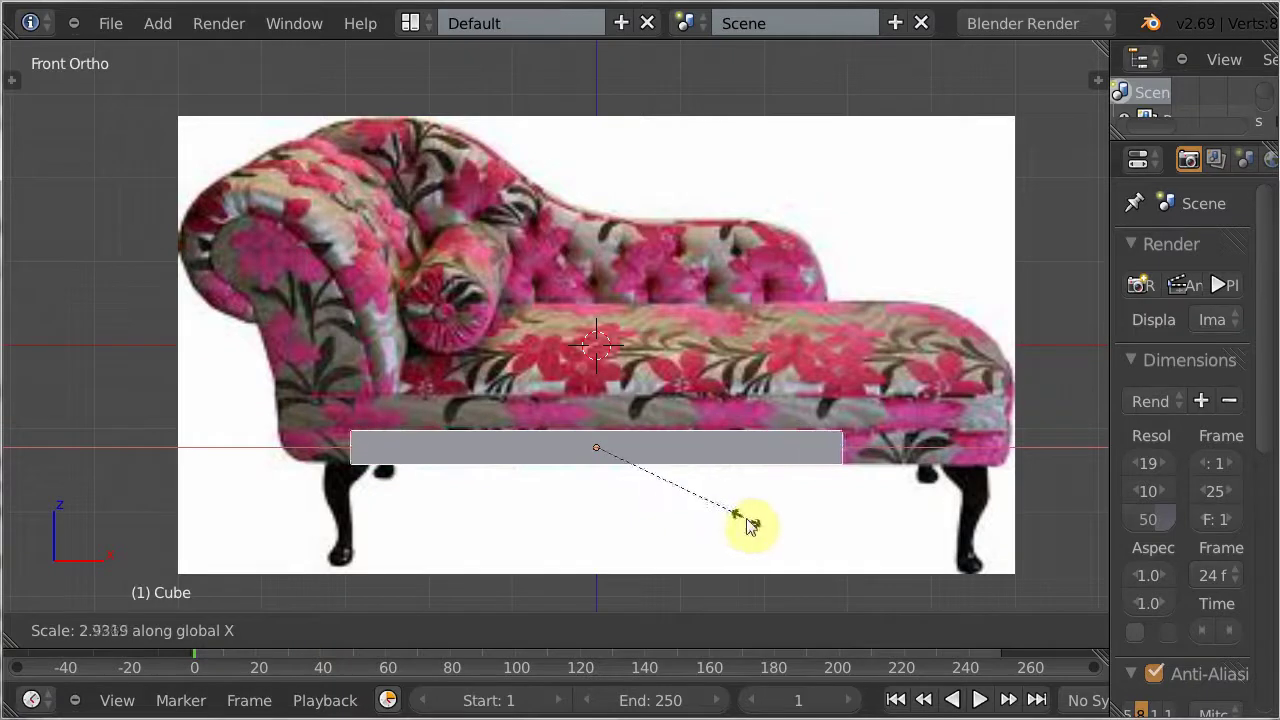
click(822, 531)
key(g)
key(x)
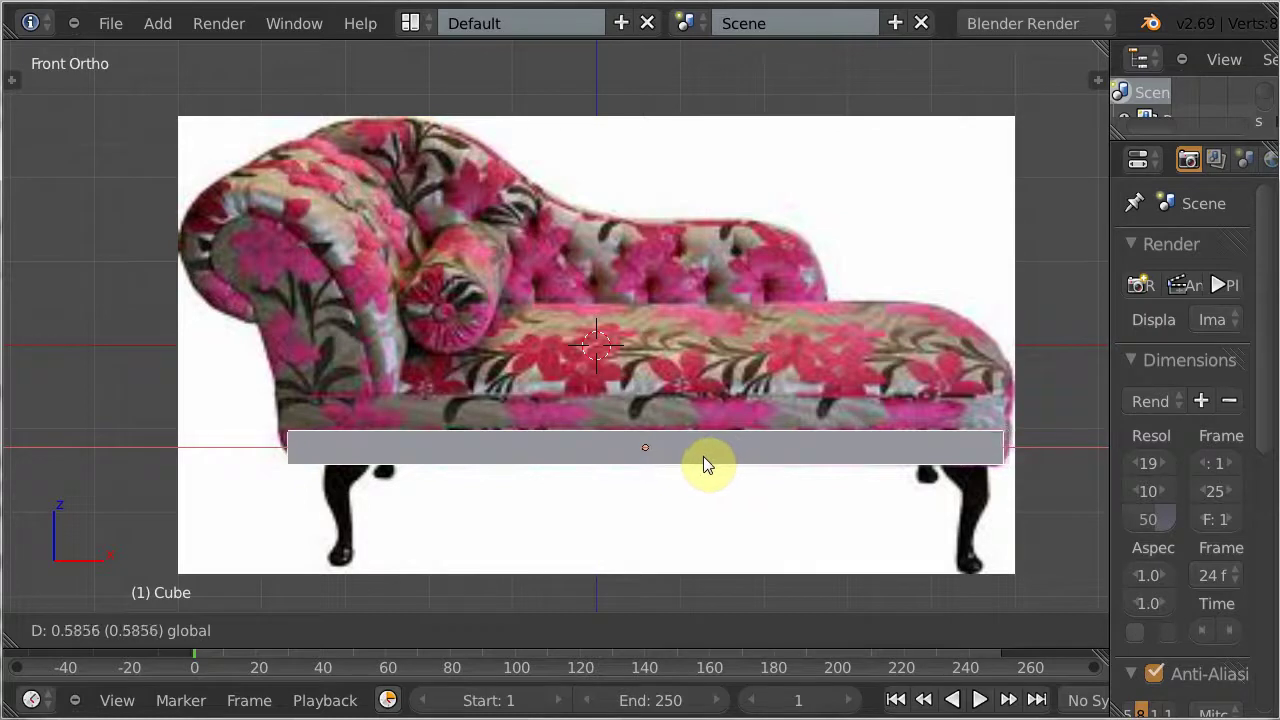
click(703, 456)
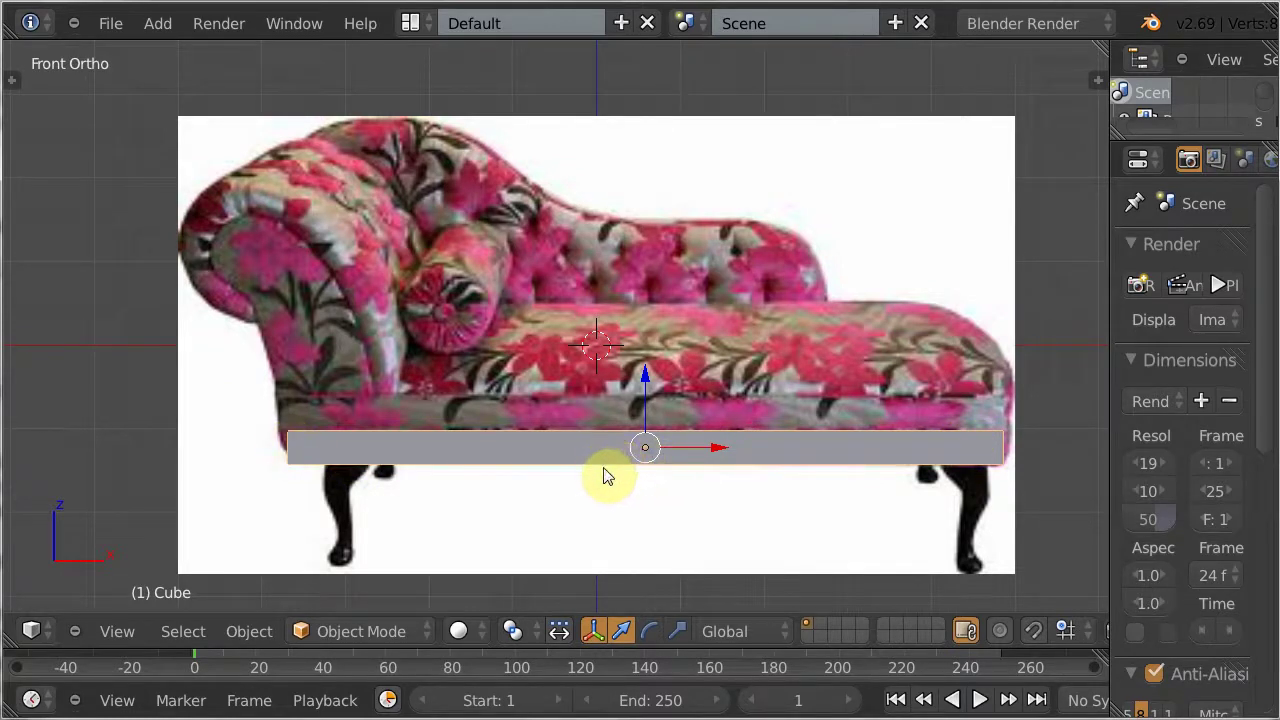
key(s)
key(x)
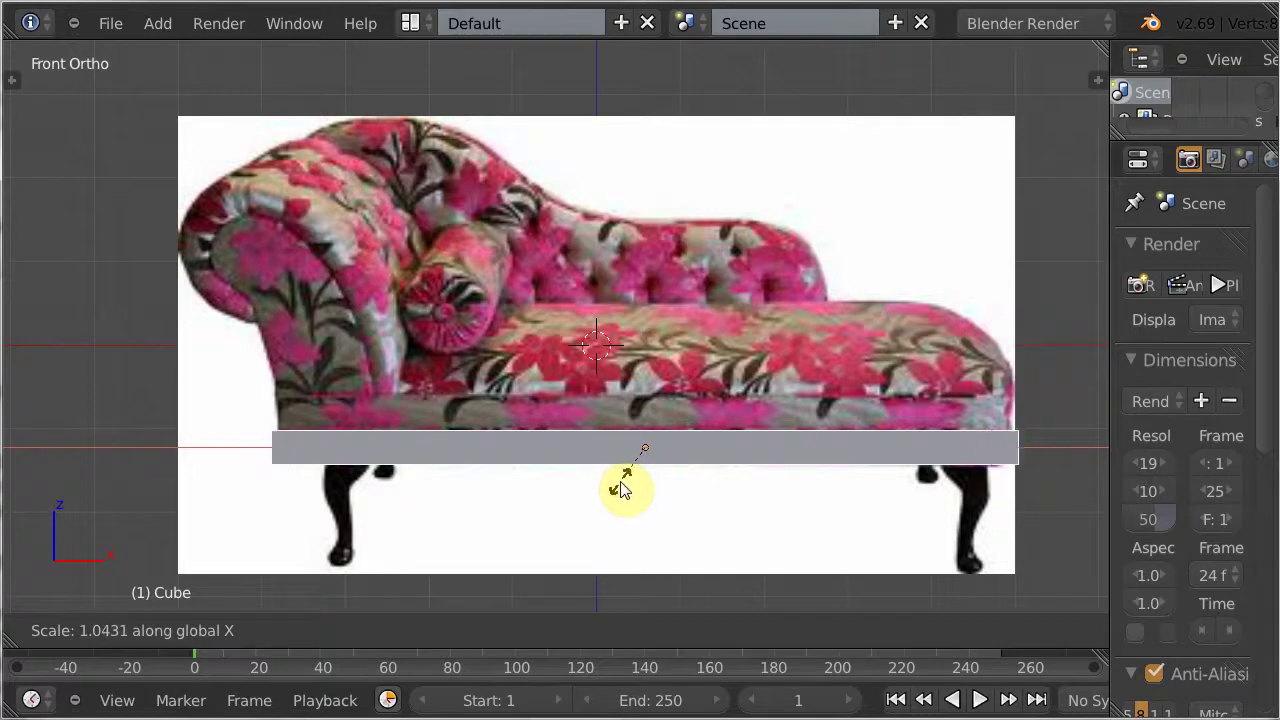
right_click(620, 480)
Scale the block slightly wider along X so its ends line up with the chaise base in the reference image
key(s)
key(x)
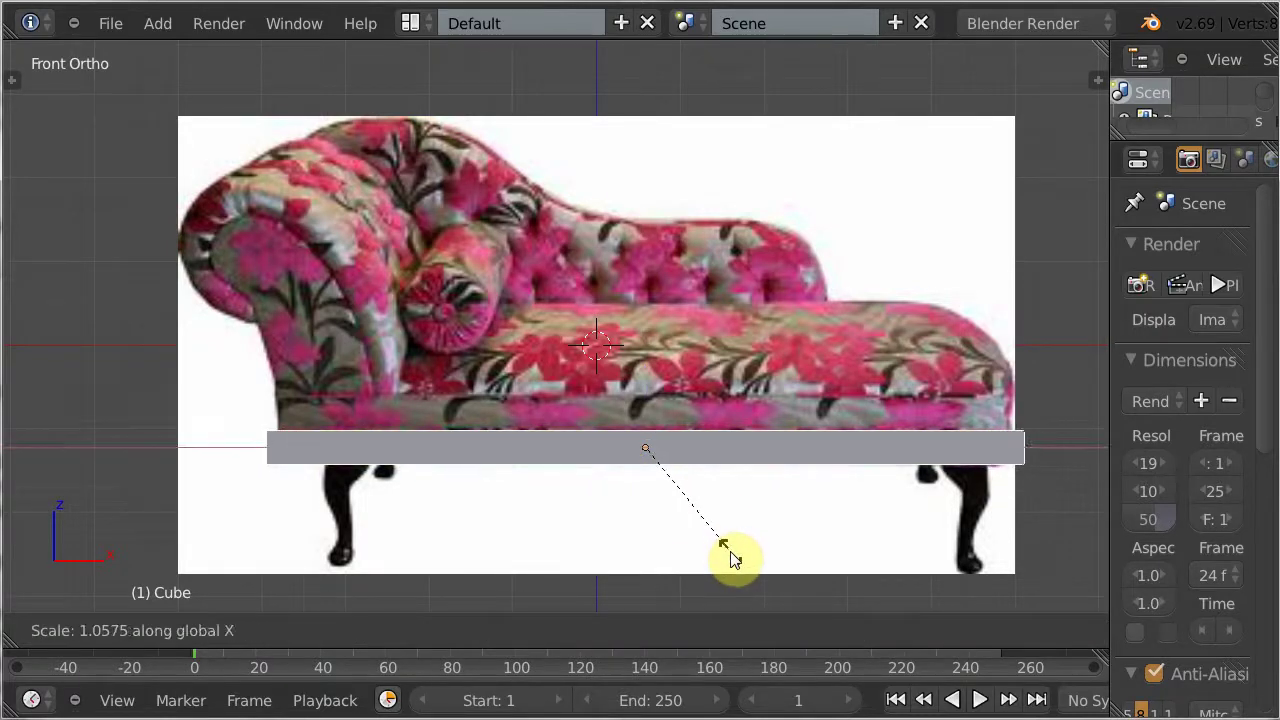
click(740, 548)
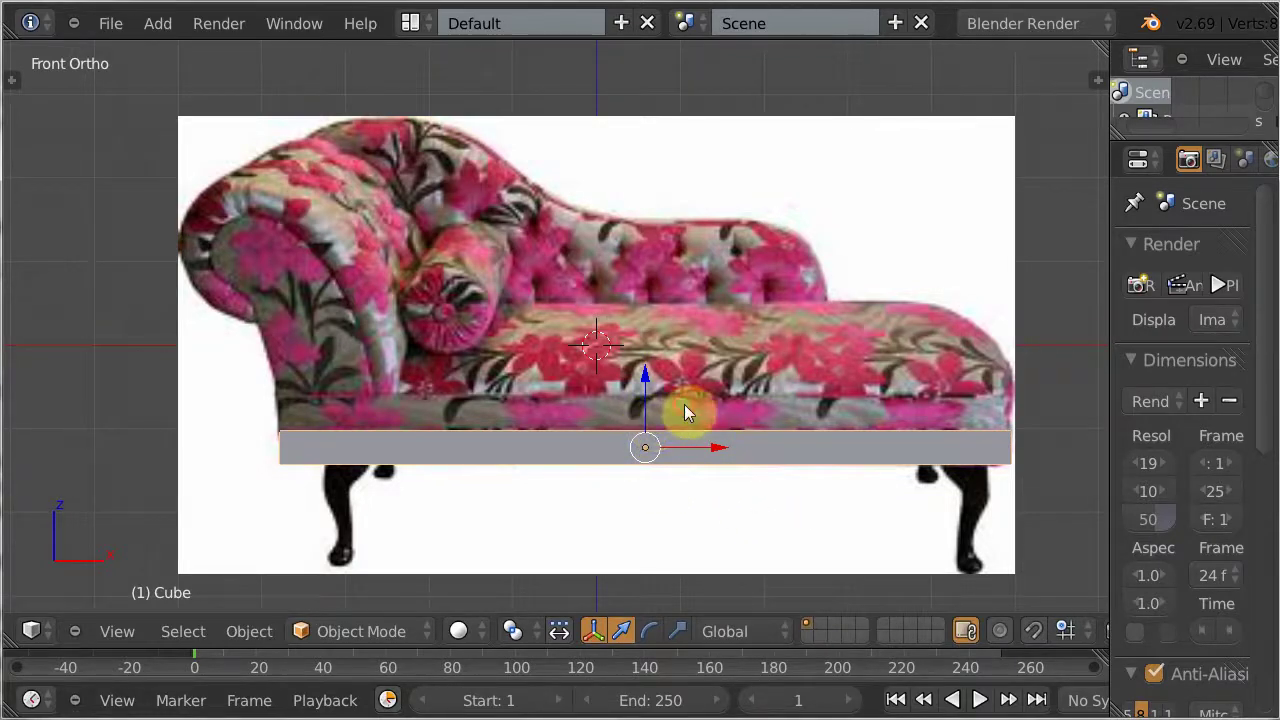
Widen the properties area and add a Bevel modifier to the base block
shift+middle_drag(684, 404, 551, 407)
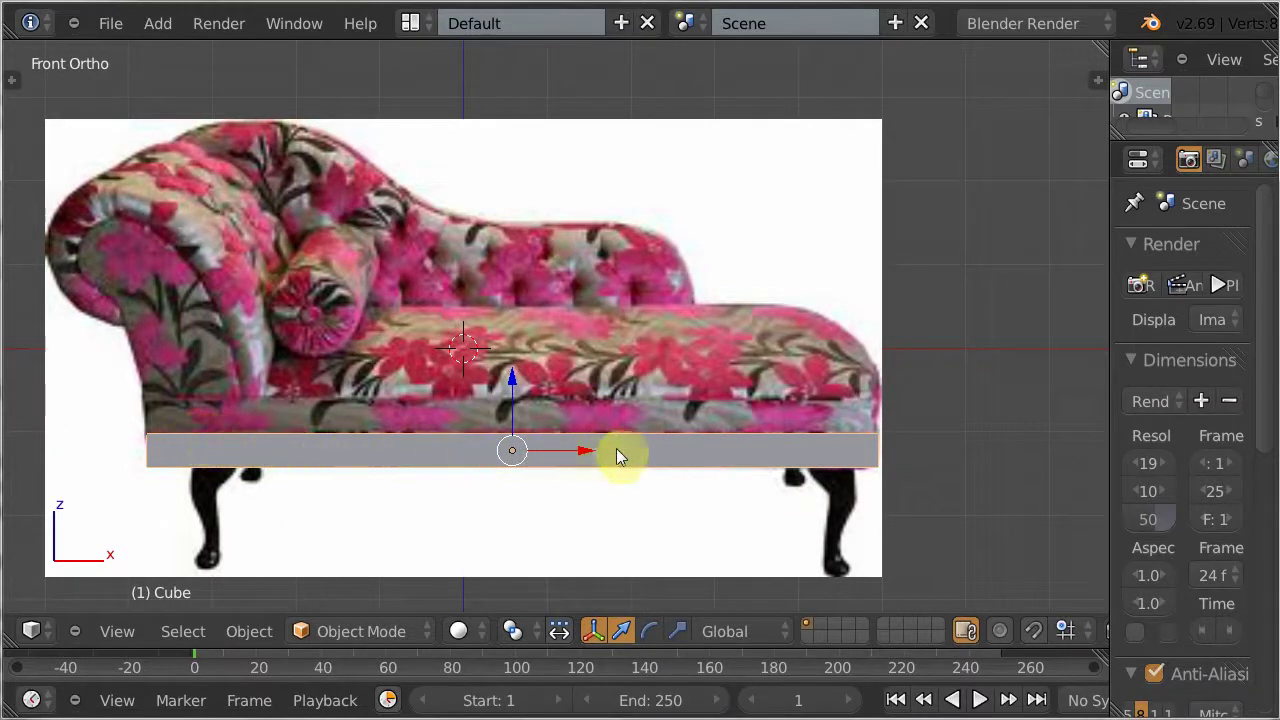
mouse_move(600, 480)
middle_down()
mouse_move(598, 544)
mouse_move(603, 500)
middle_up()
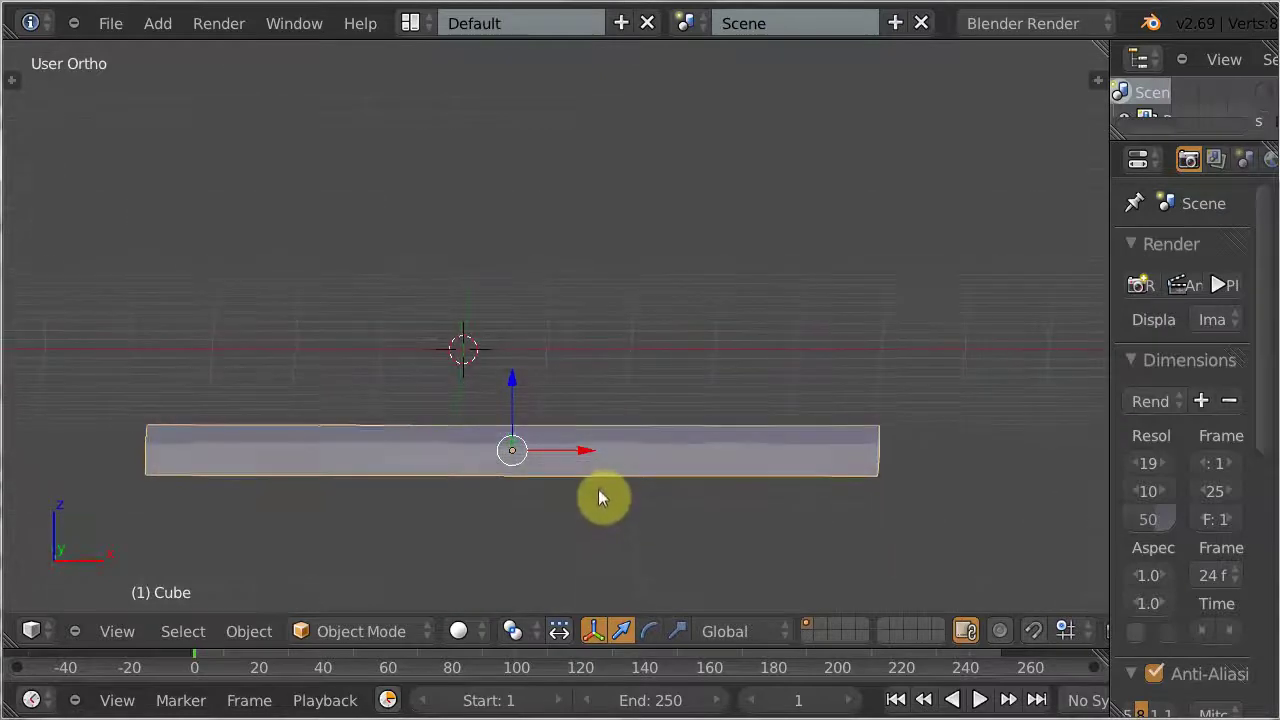
key(KP_1)
drag(1108, 346, 972, 346)
click(1220, 158)
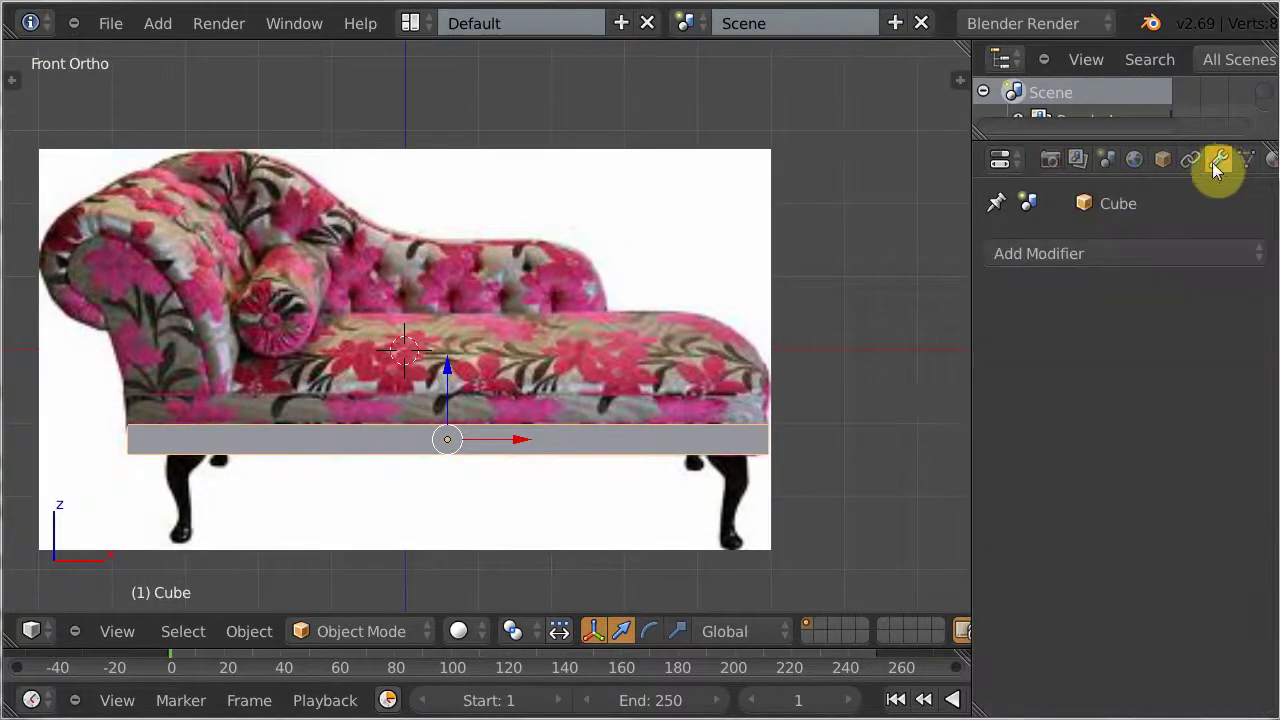
click(1118, 250)
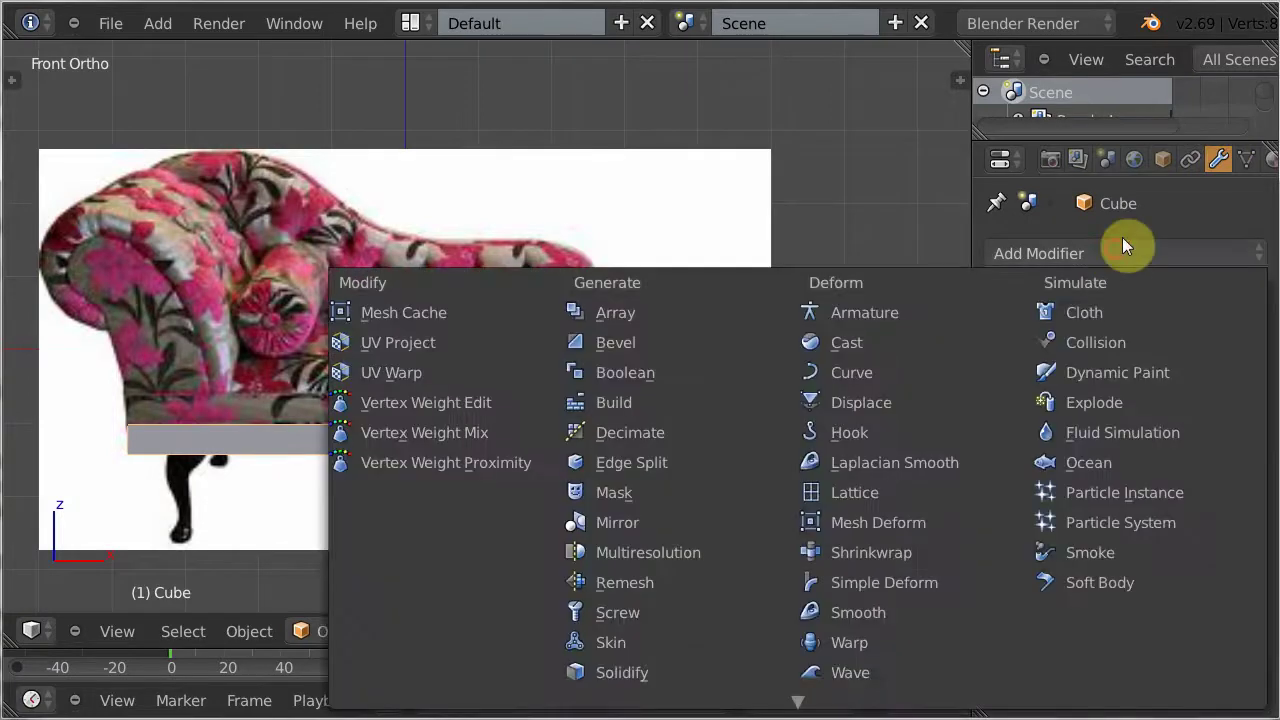
click(607, 342)
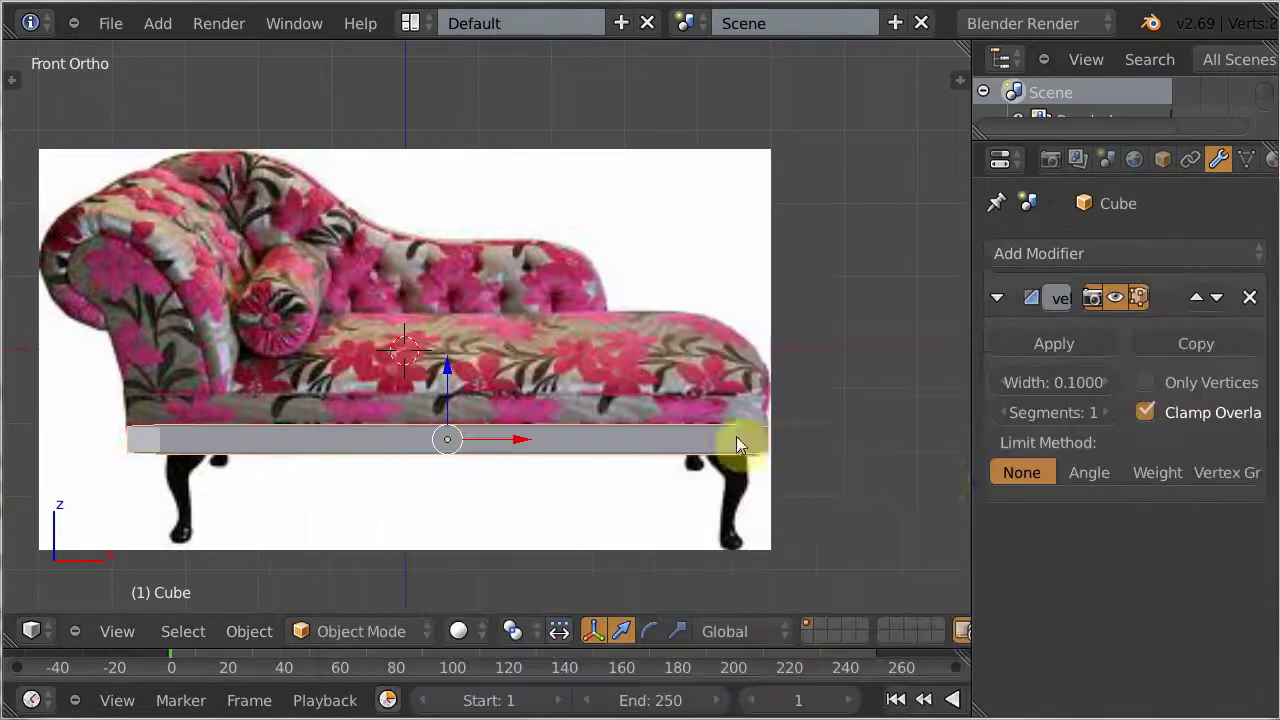
Set the base block's Bevel modifier to 9 segments so its edges are smoothly rounded
click(1106, 411)
click(1104, 411)
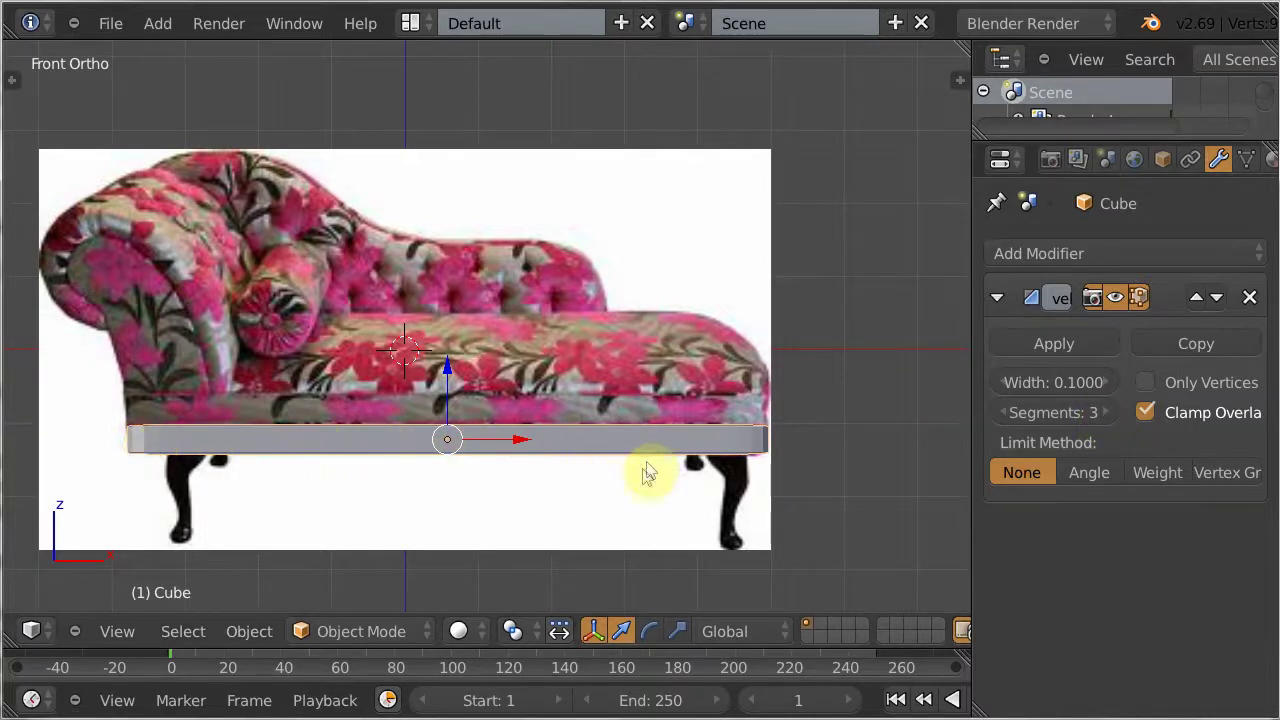
click(1107, 411)
click(1106, 411)
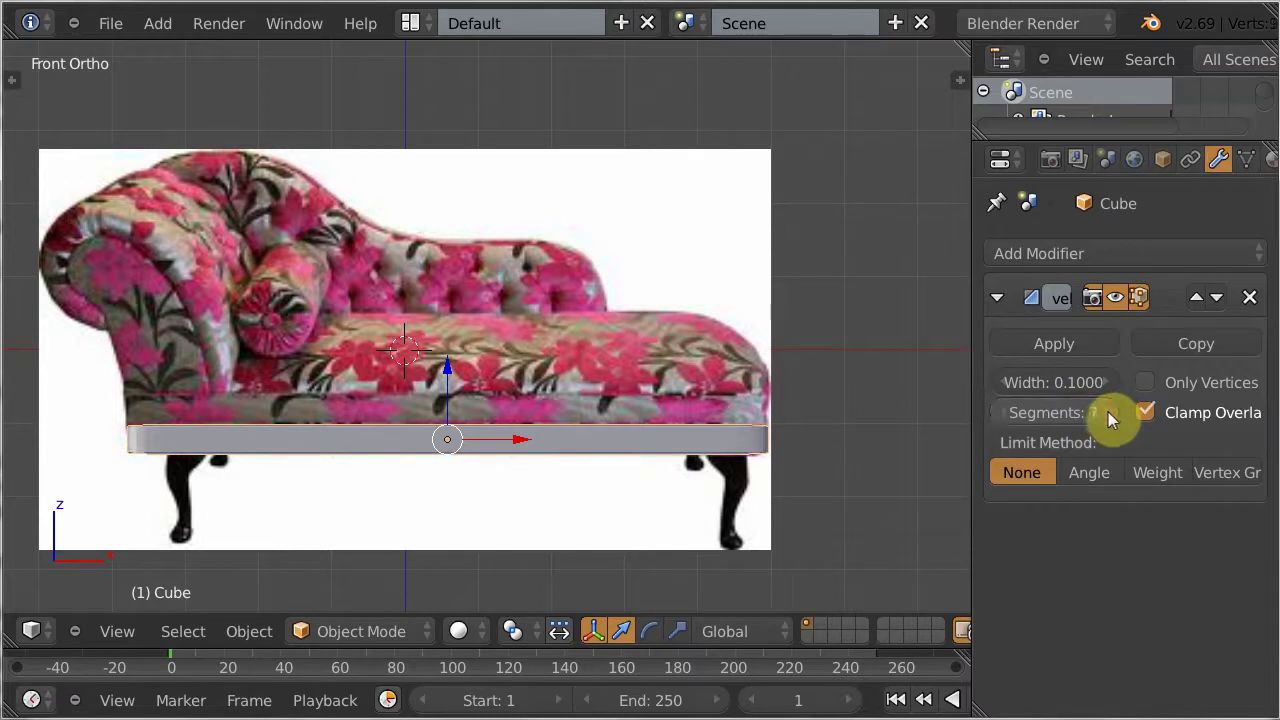
click(1106, 412)
click(1105, 412)
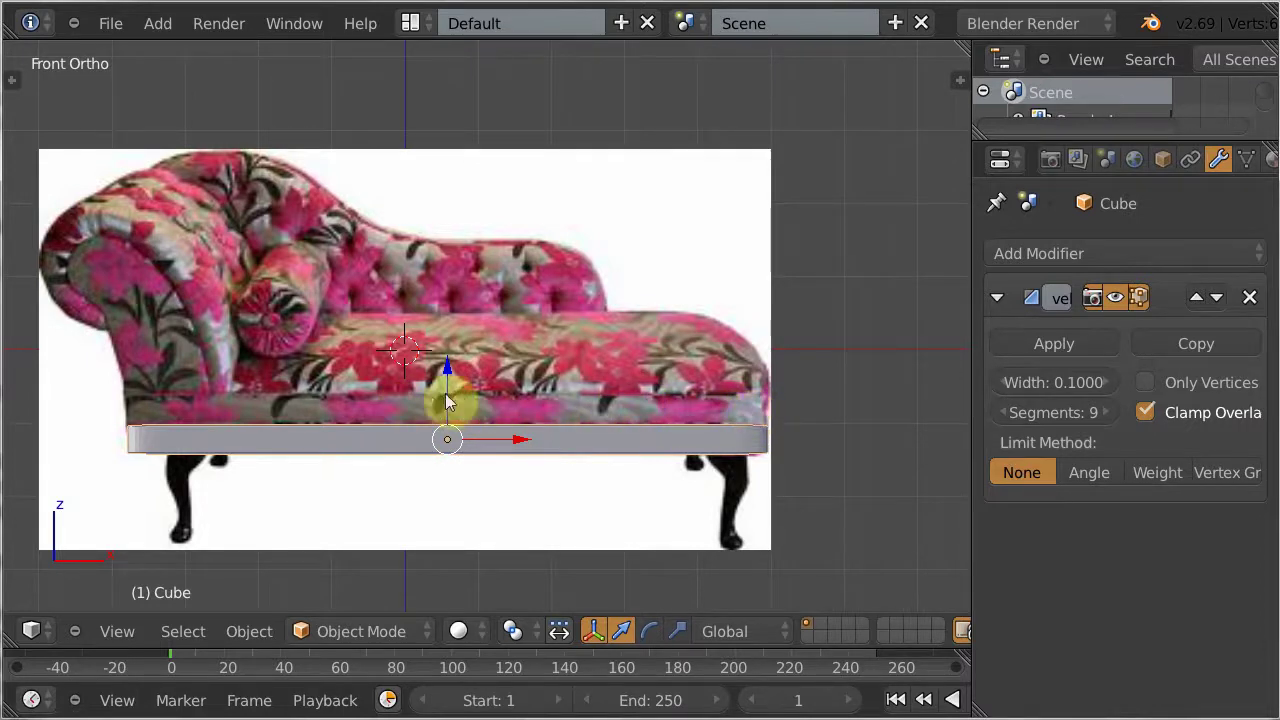
Duplicate the base block and move the copy up along Z by about 0.37 so it sits on the original
key(shift+d)
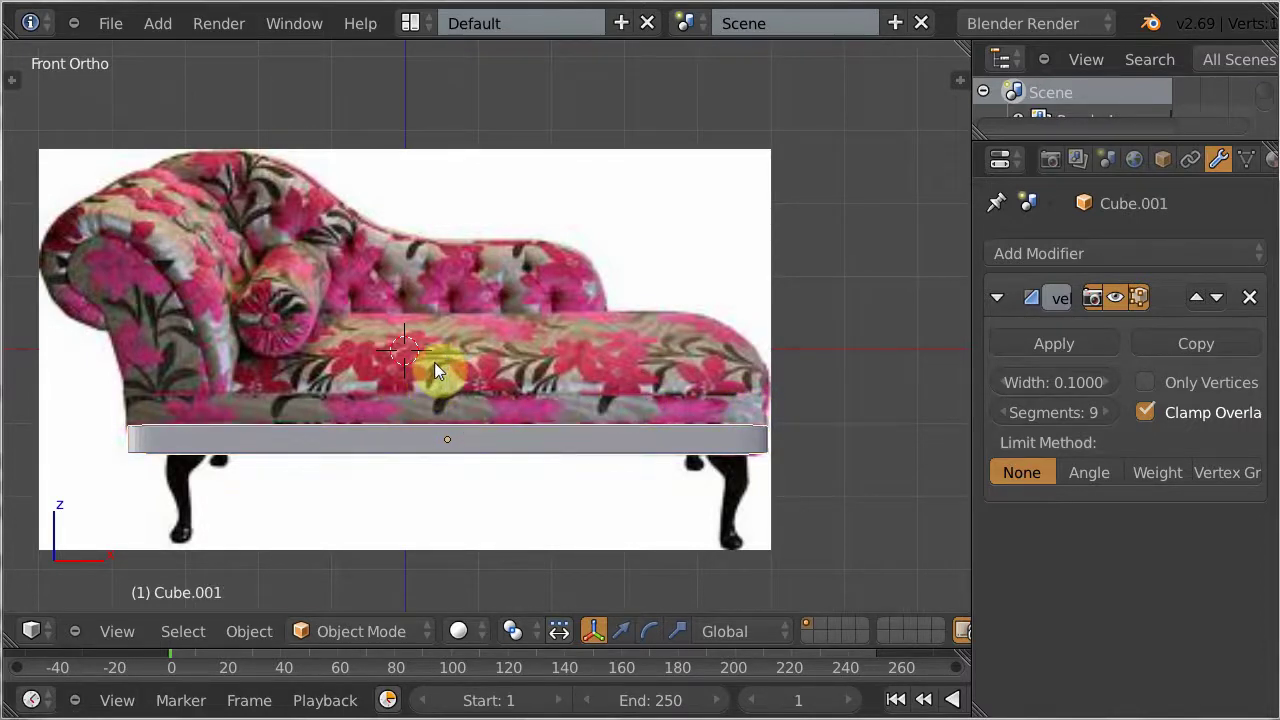
key(z)
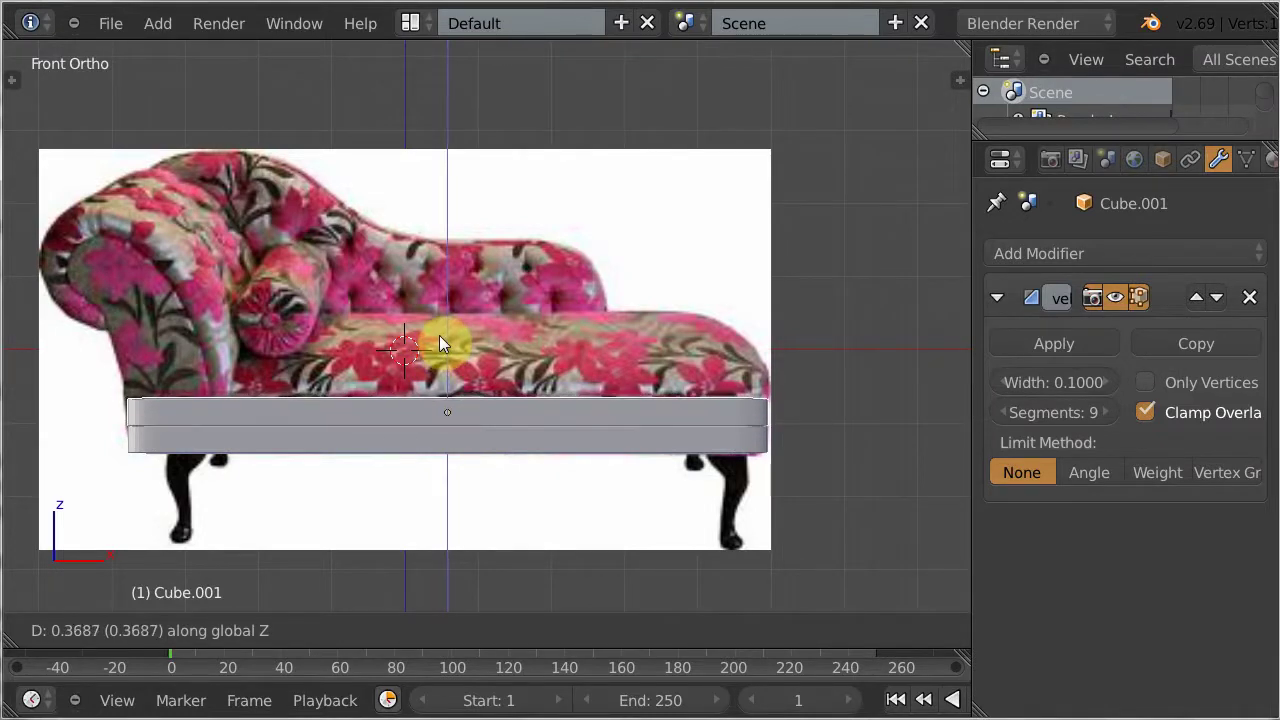
click(439, 335)
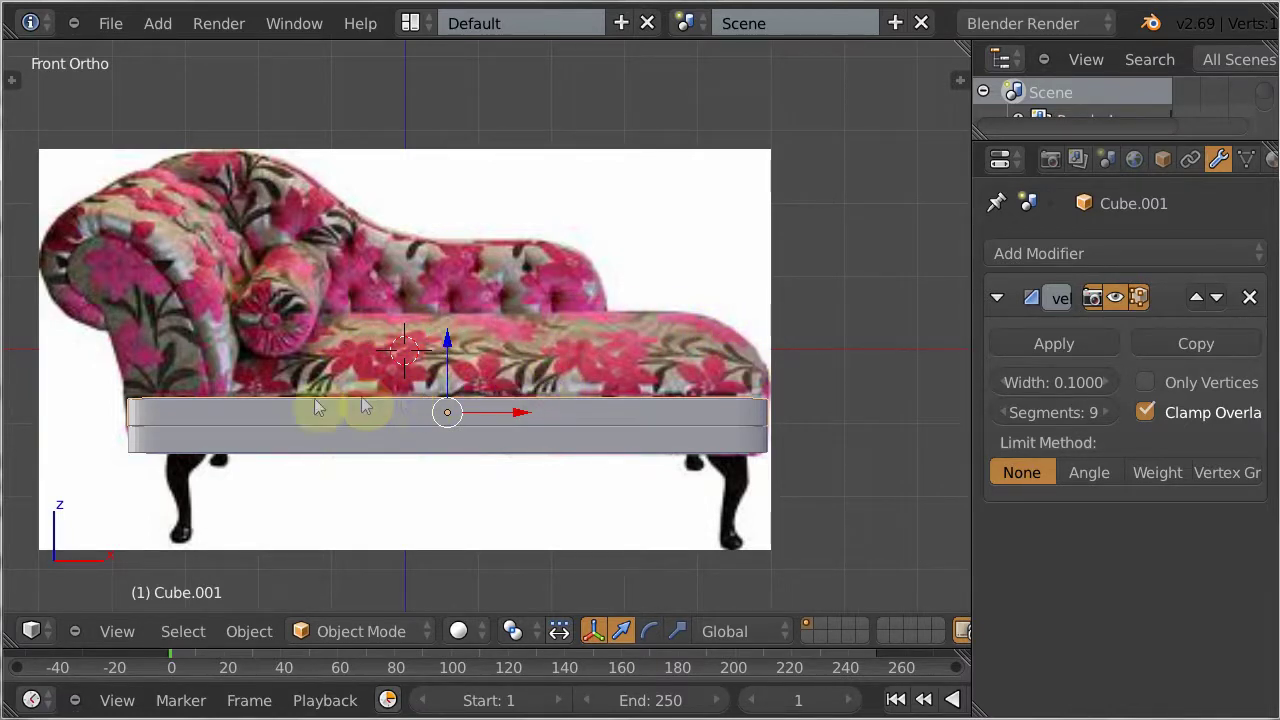
Apply the Bevel modifier to the upper block and inspect the resulting mesh in Edit Mode
middle_drag(343, 400, 323, 416)
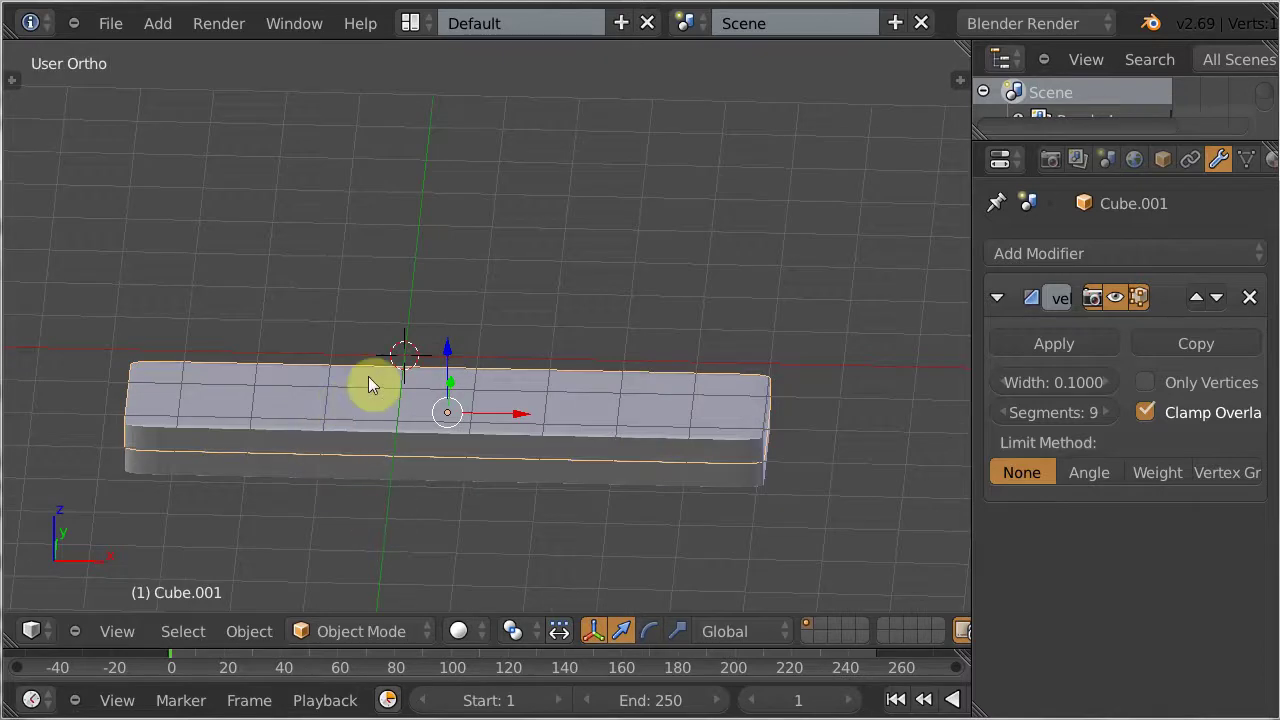
key(Tab)
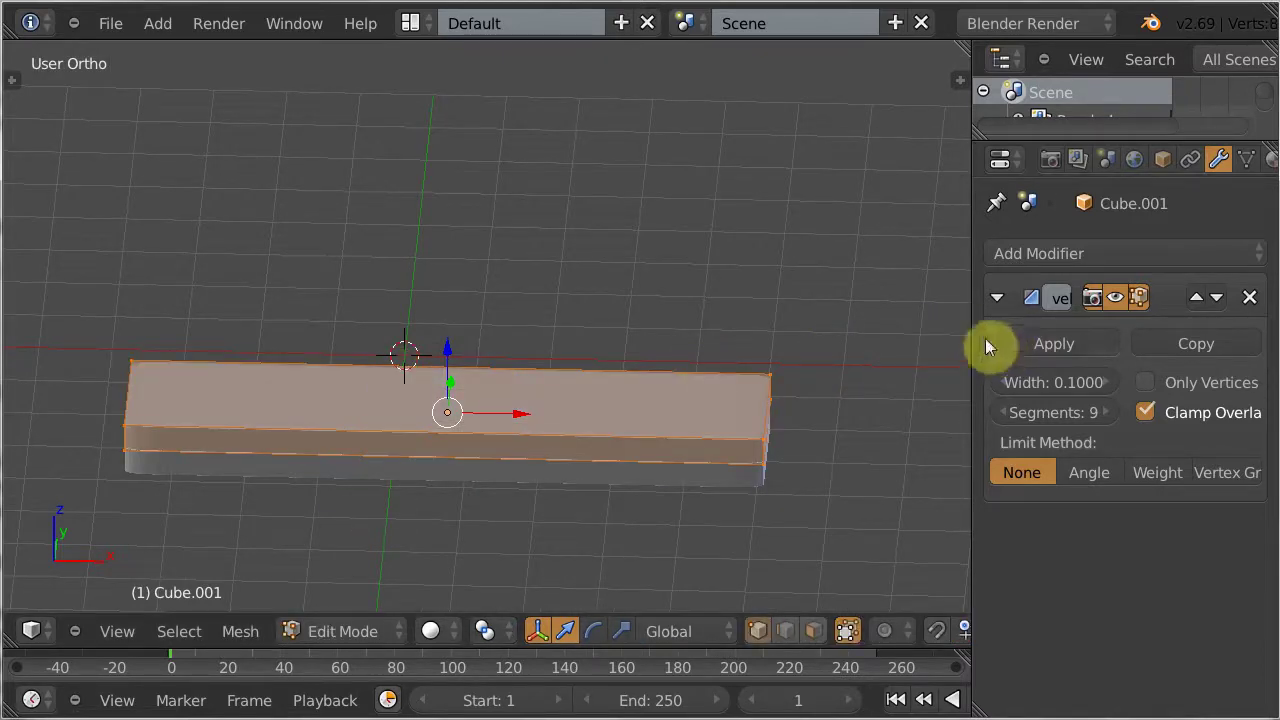
middle_drag(645, 308, 650, 408)
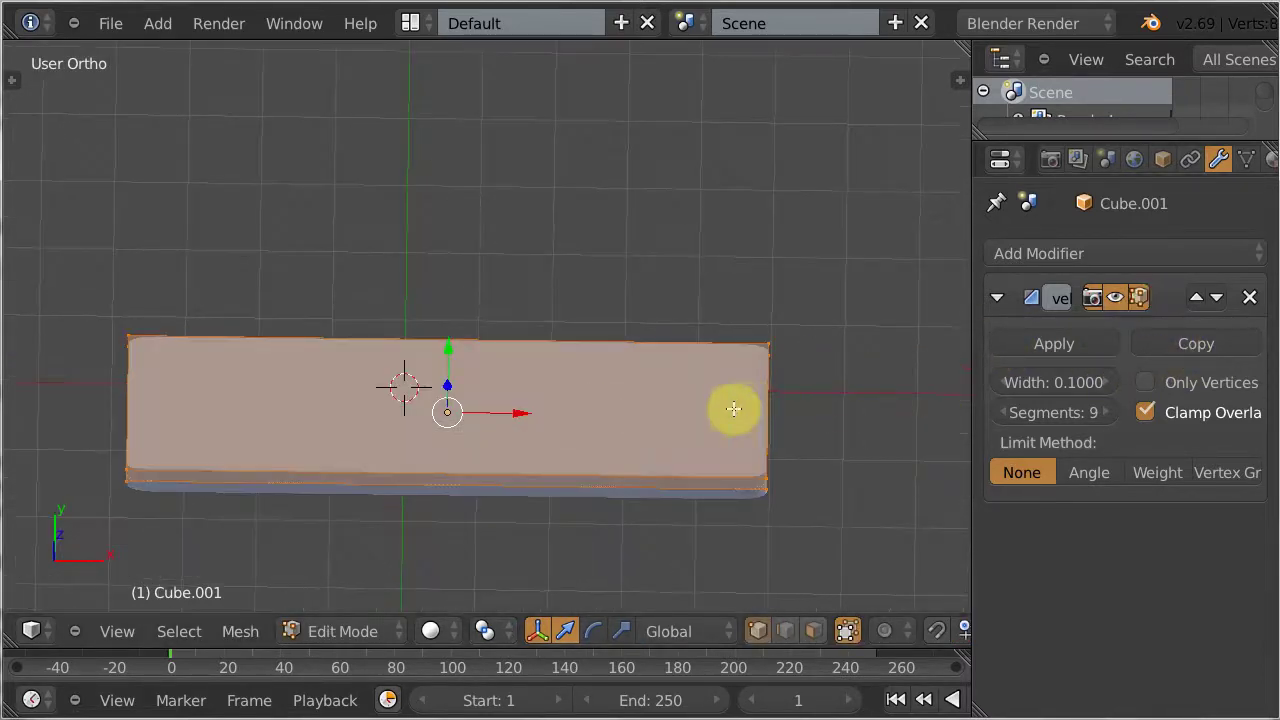
key(Tab)
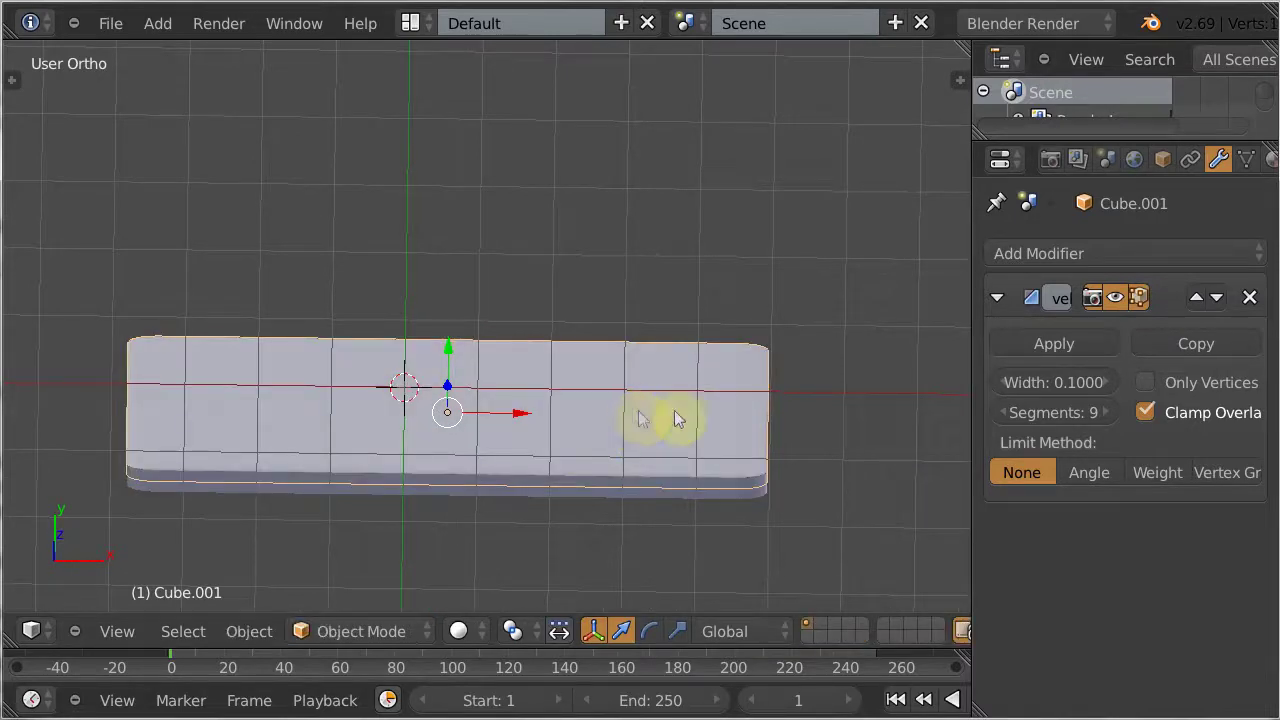
click(1089, 343)
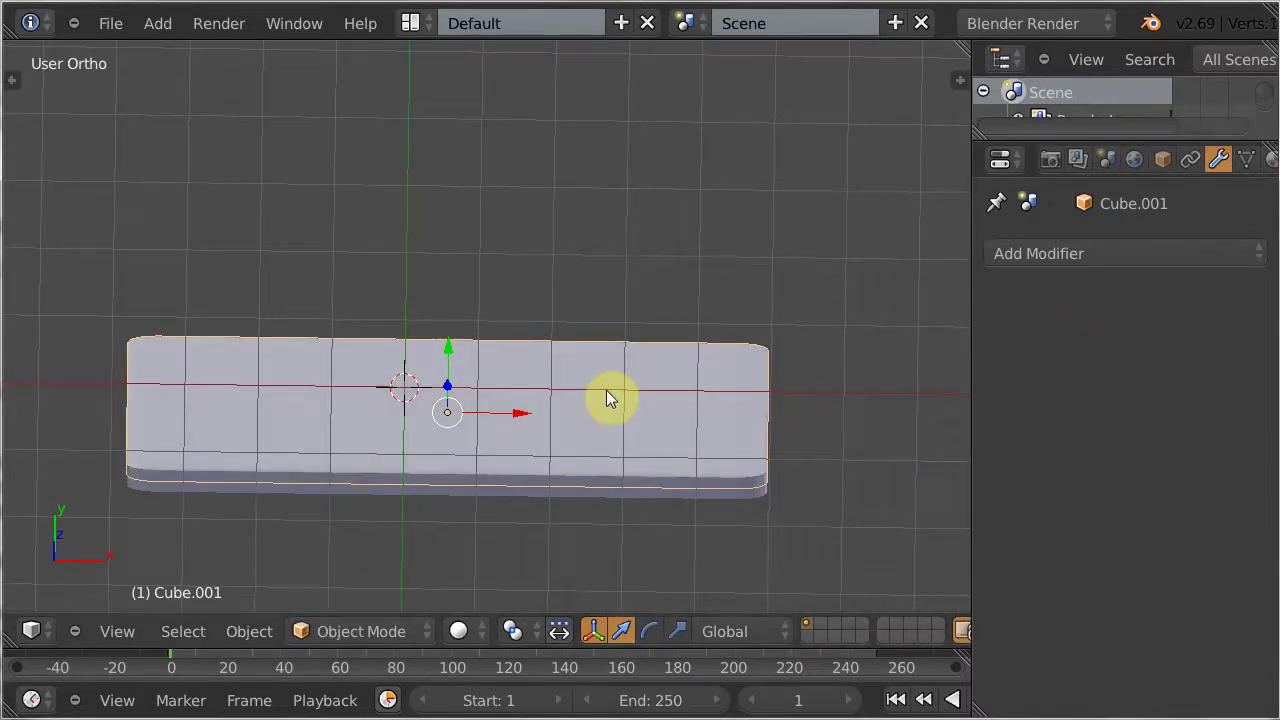
key(Tab)
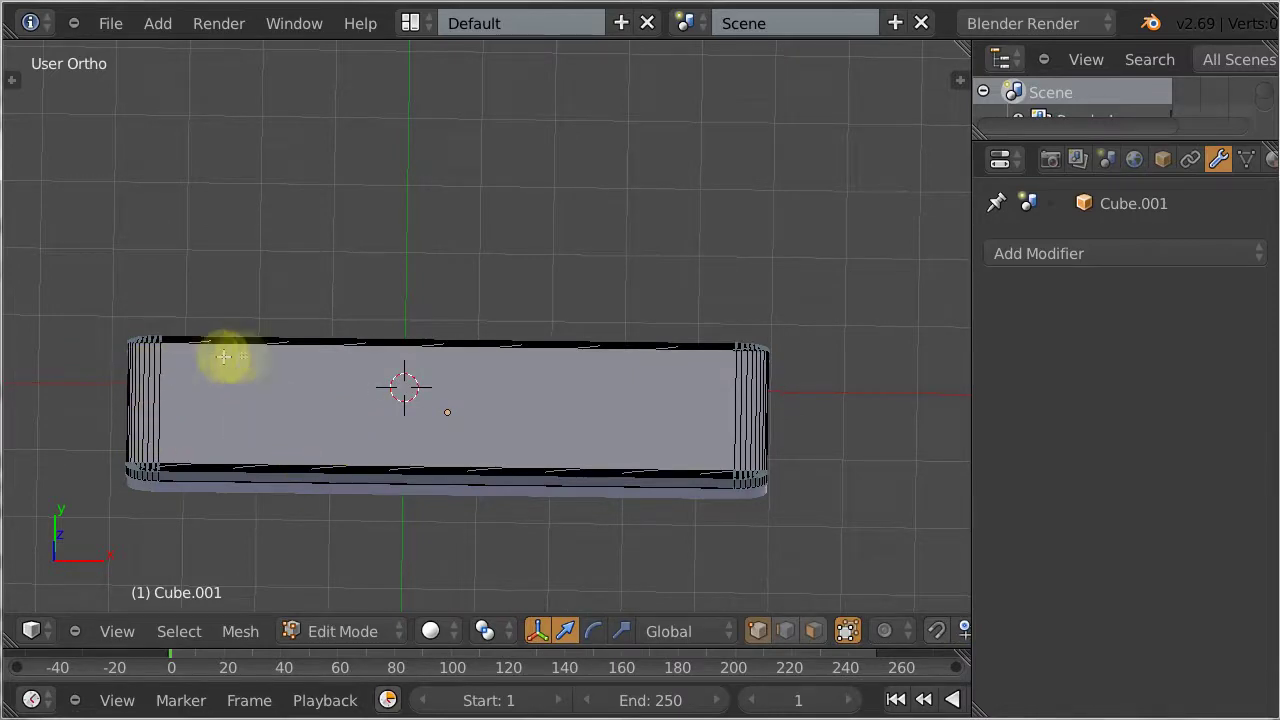
middle_drag(383, 452, 237, 383)
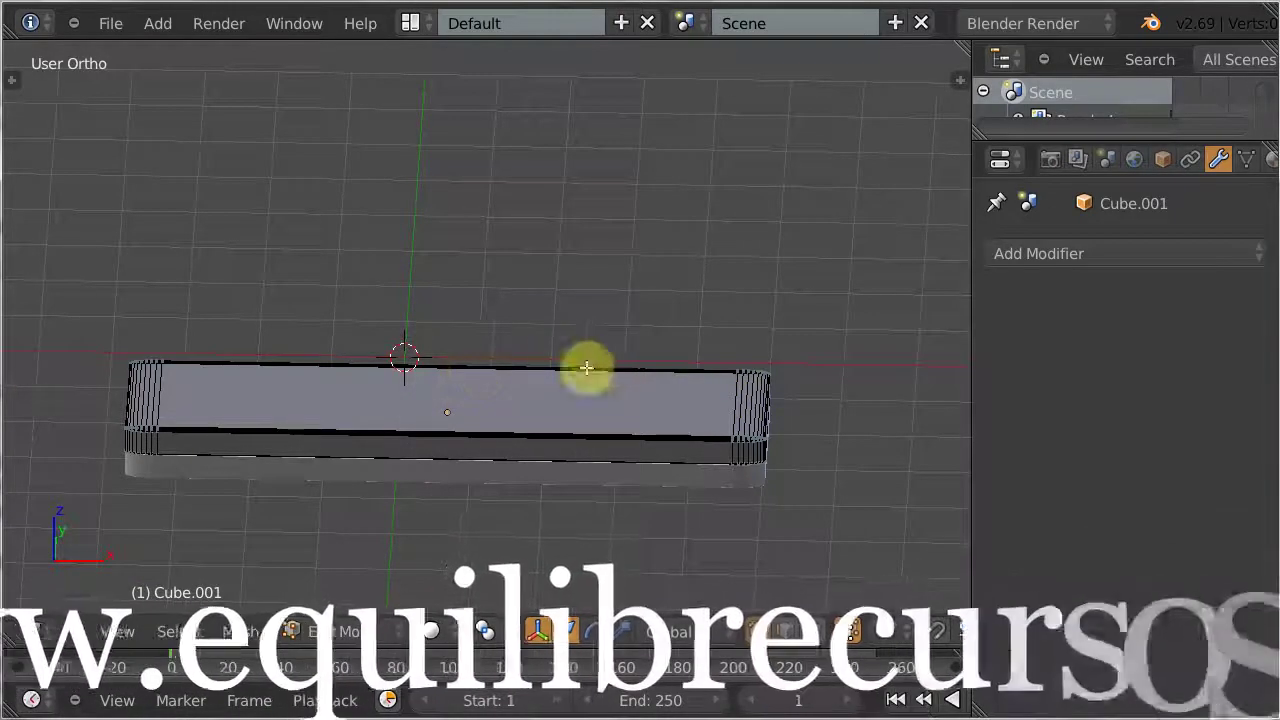
key(Tab)
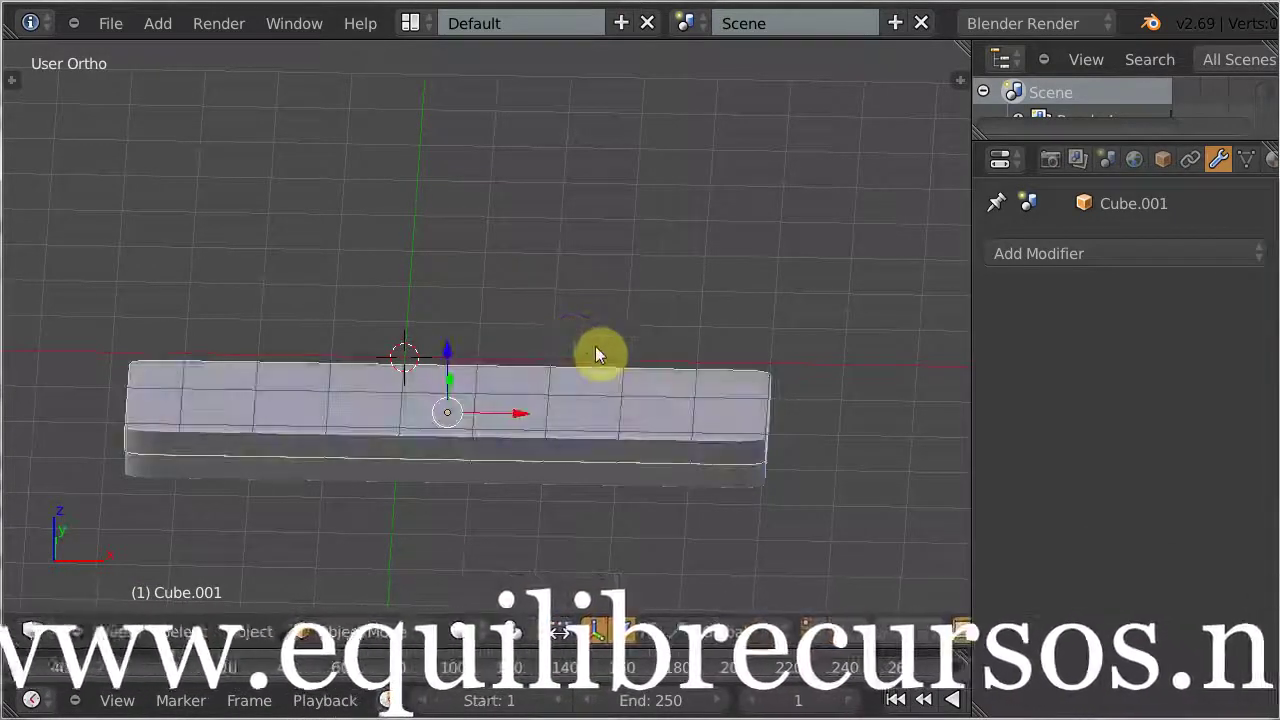
right_click(570, 362)
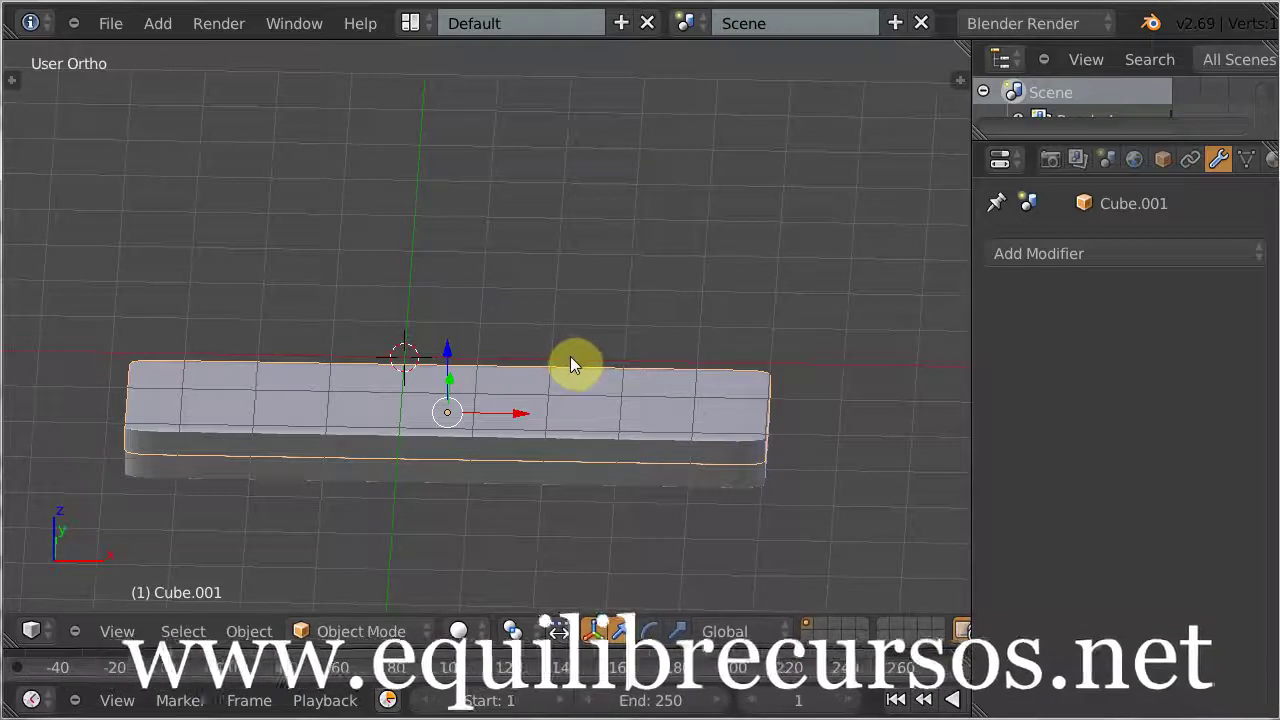
Add a cube in front view, flatten it along Z, and raise it onto the upper base block
key(KP_1)
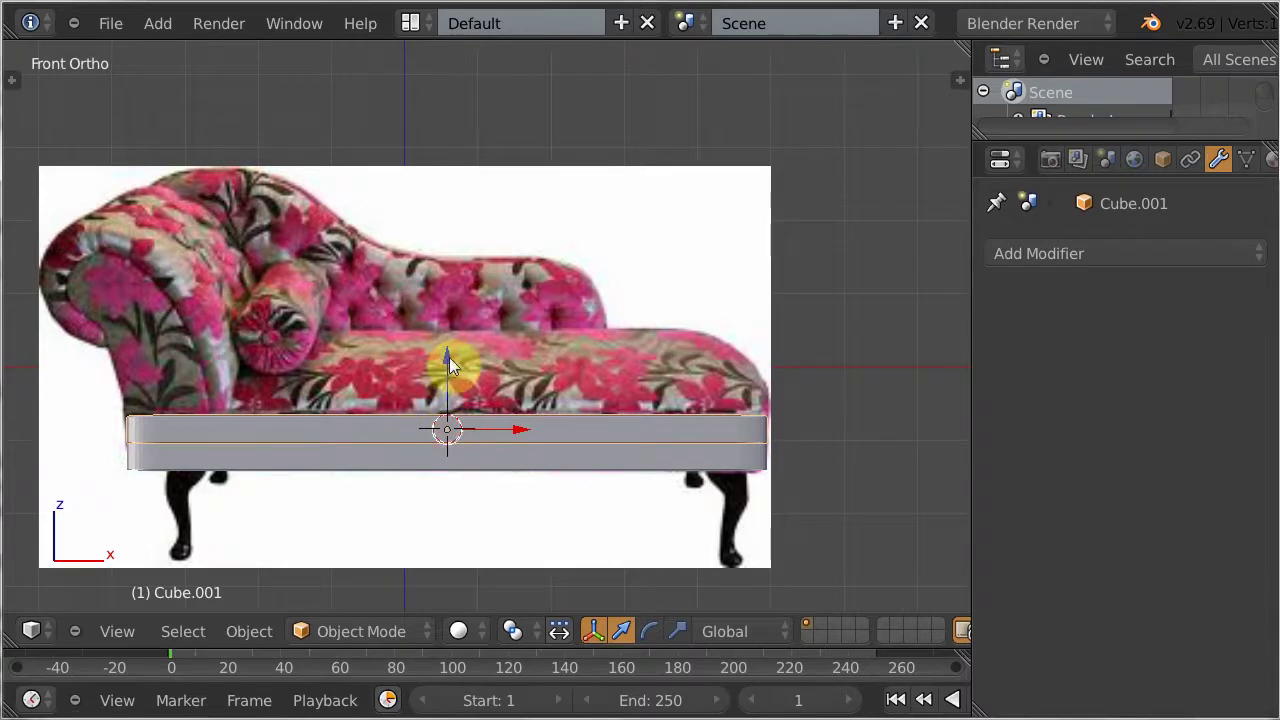
key(shift+a)
mouse_move(519, 311)
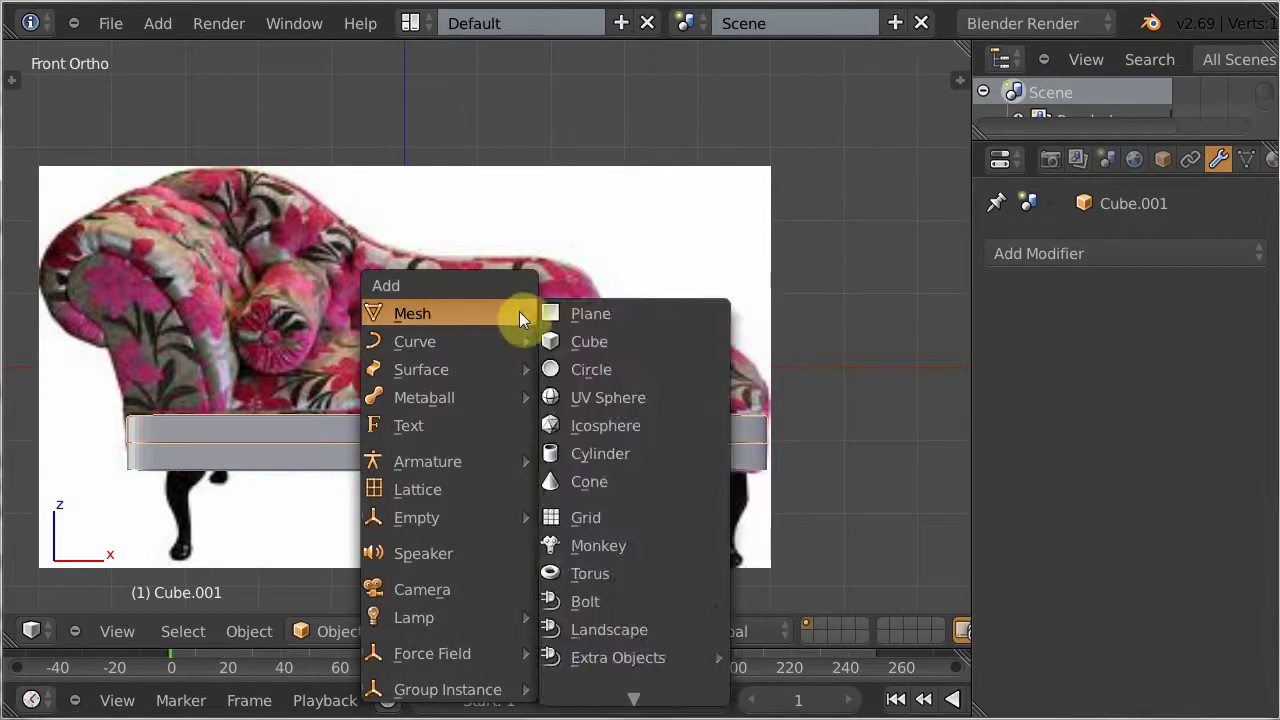
click(580, 336)
key(s)
key(z)
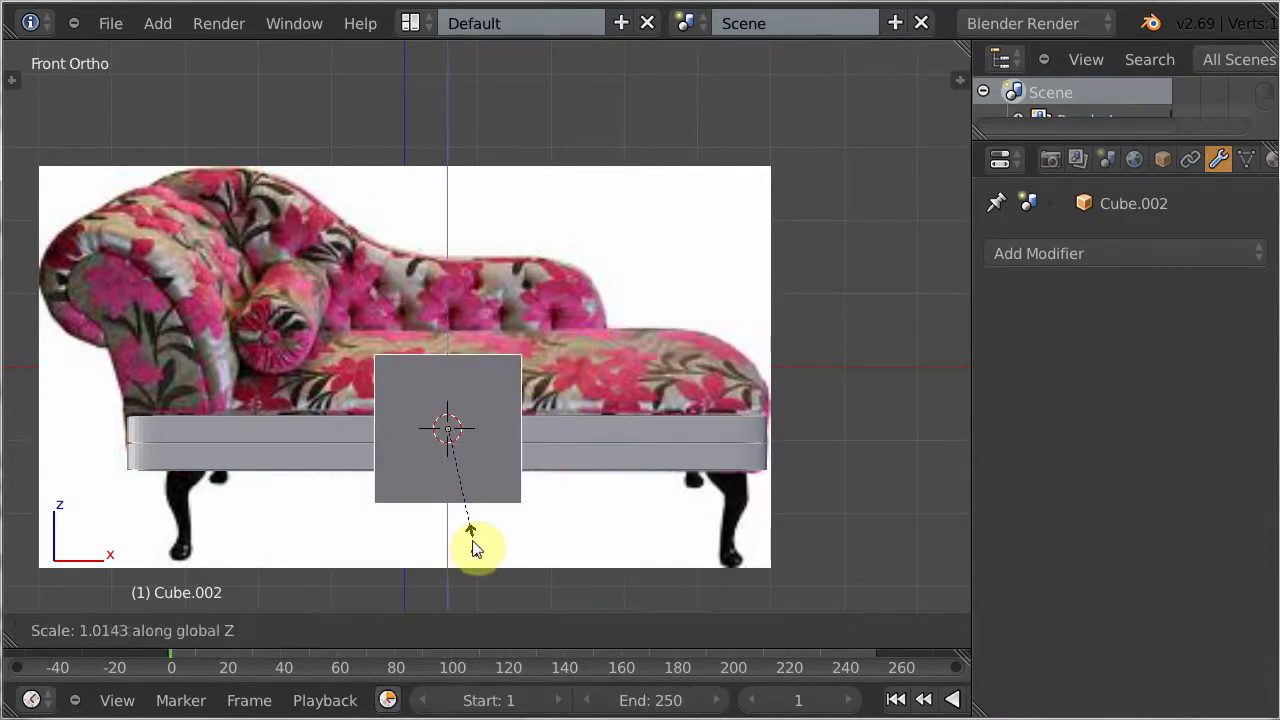
click(446, 370)
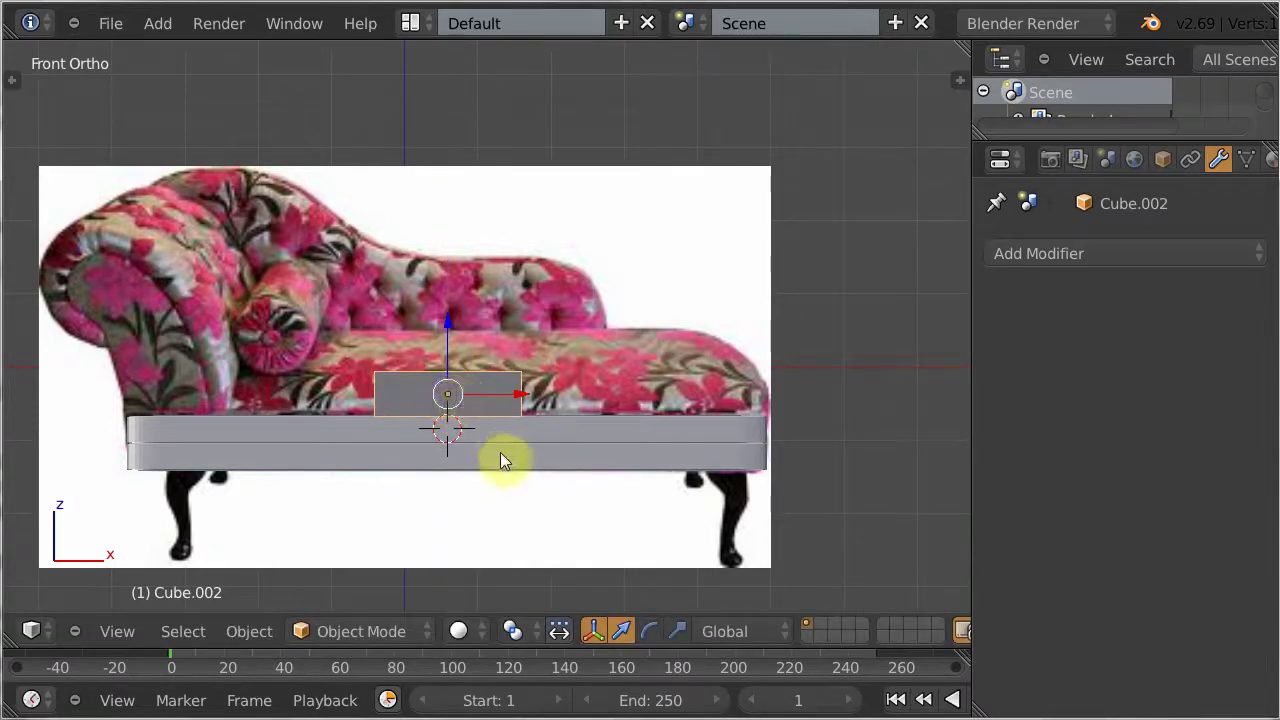
Stretch the new cube along X and shift it in the positive X direction over the chaise's seat cushion
key(s)
key(x)
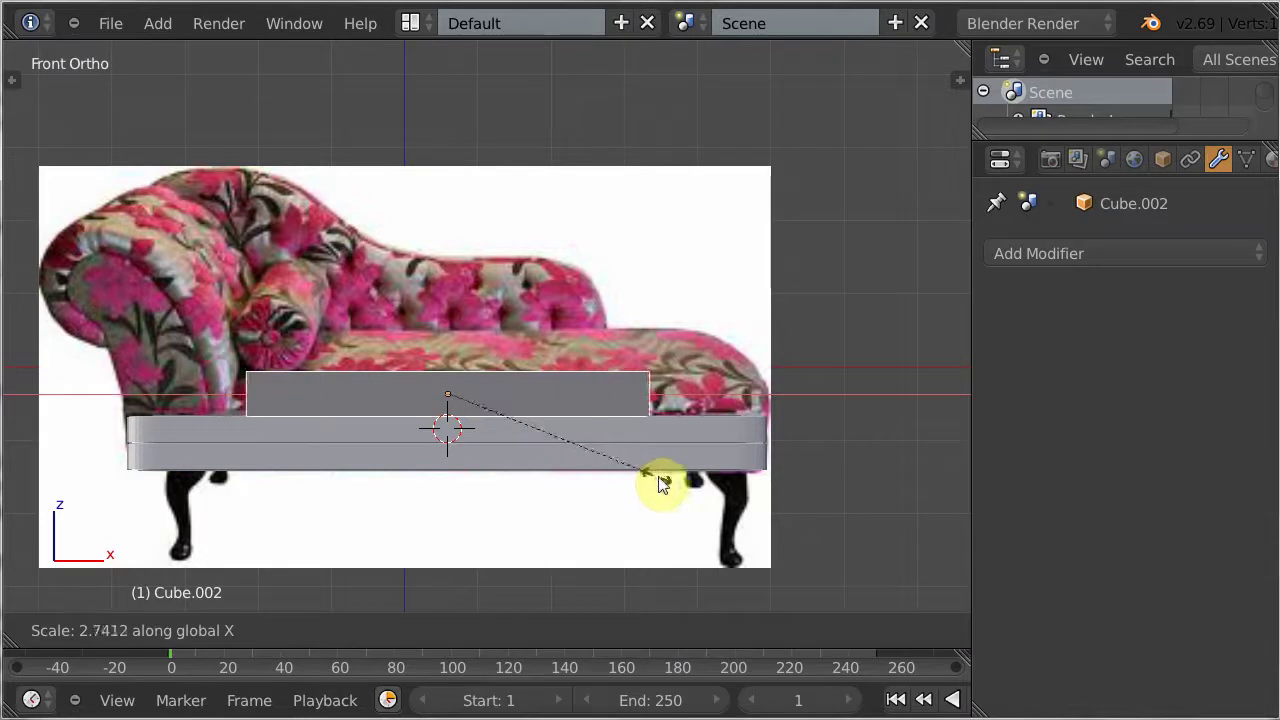
click(683, 487)
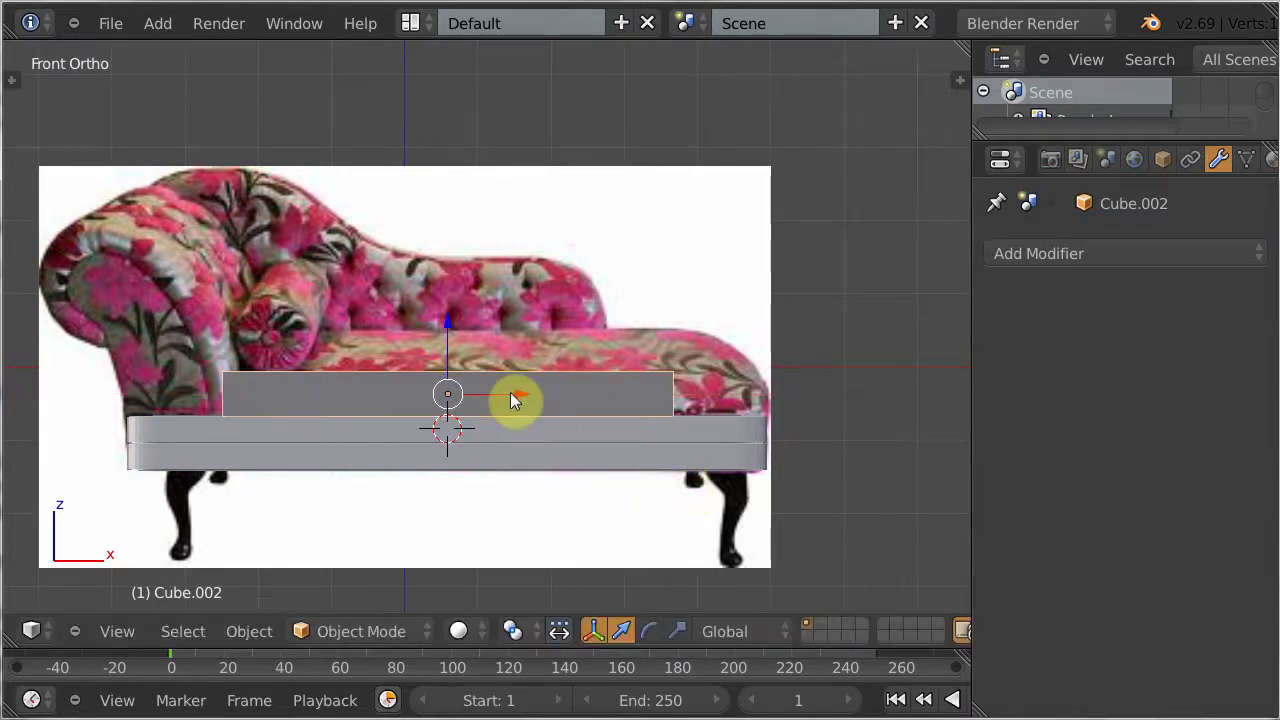
key(g)
key(x)
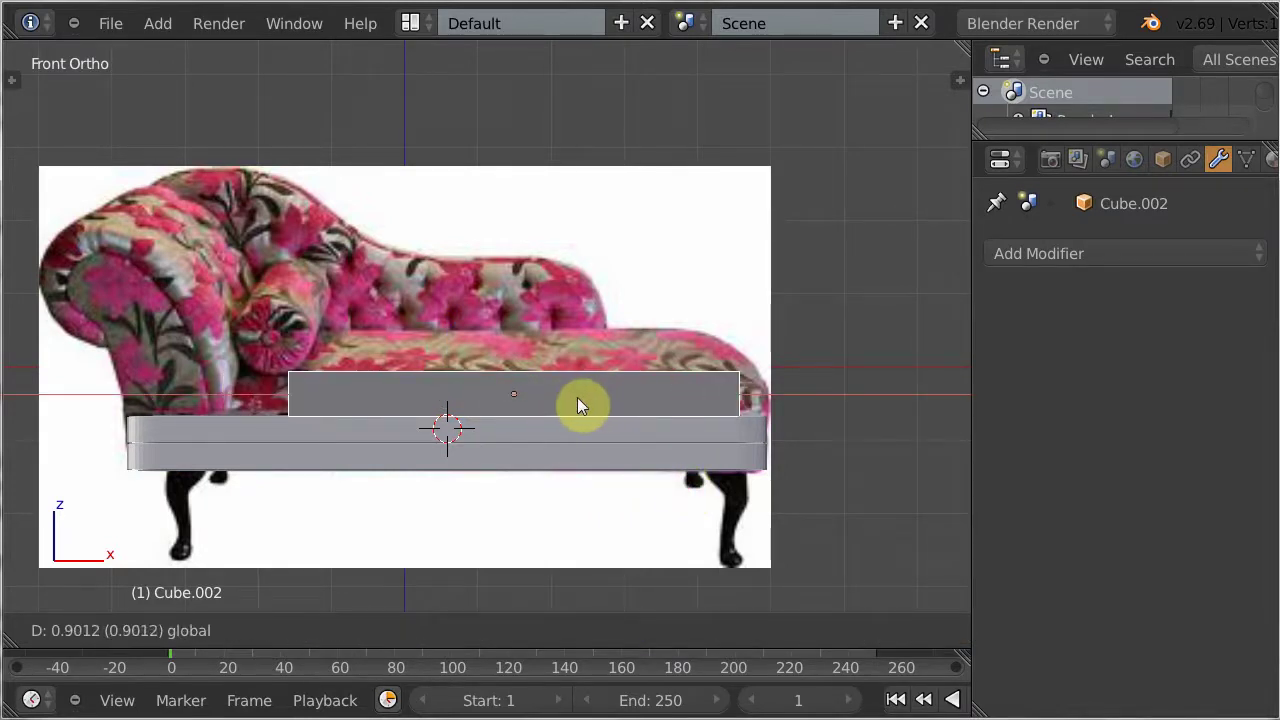
click(567, 397)
Widen the seat block along X to span the reference cushion and shift it about -0.07 along X to line up its ends
key(s)
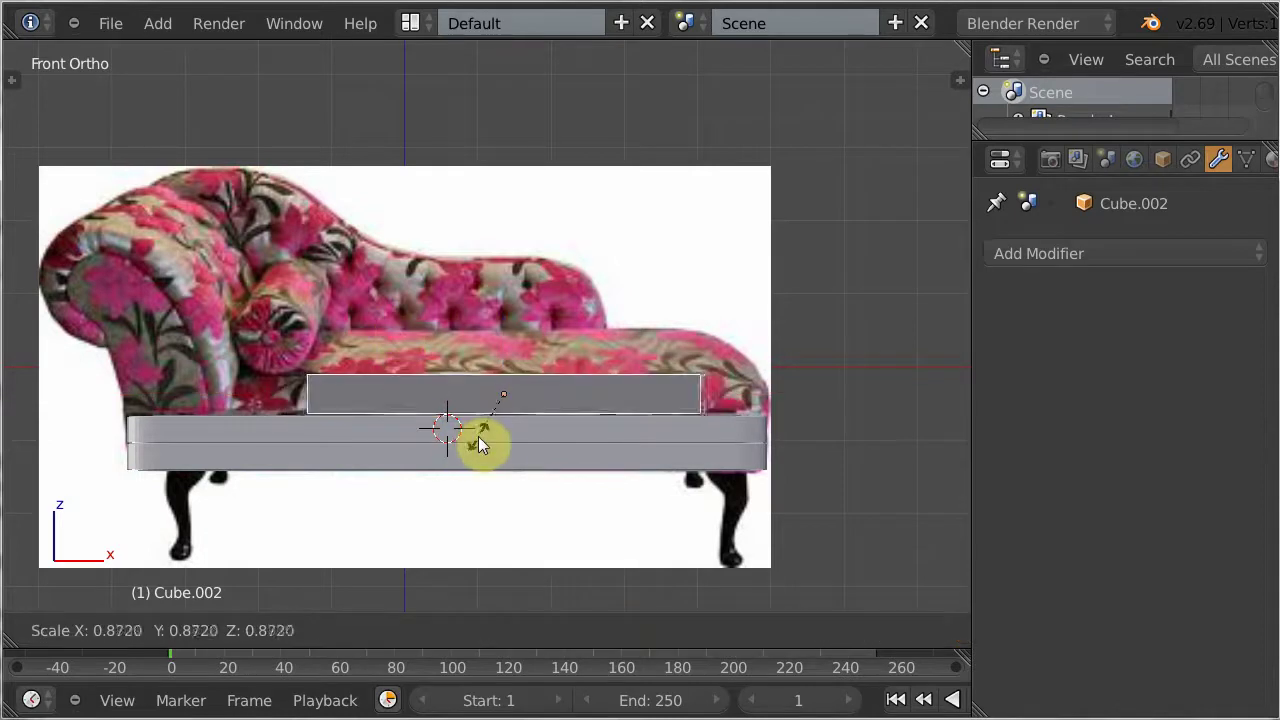
key(x)
click(545, 402)
key(g)
key(x)
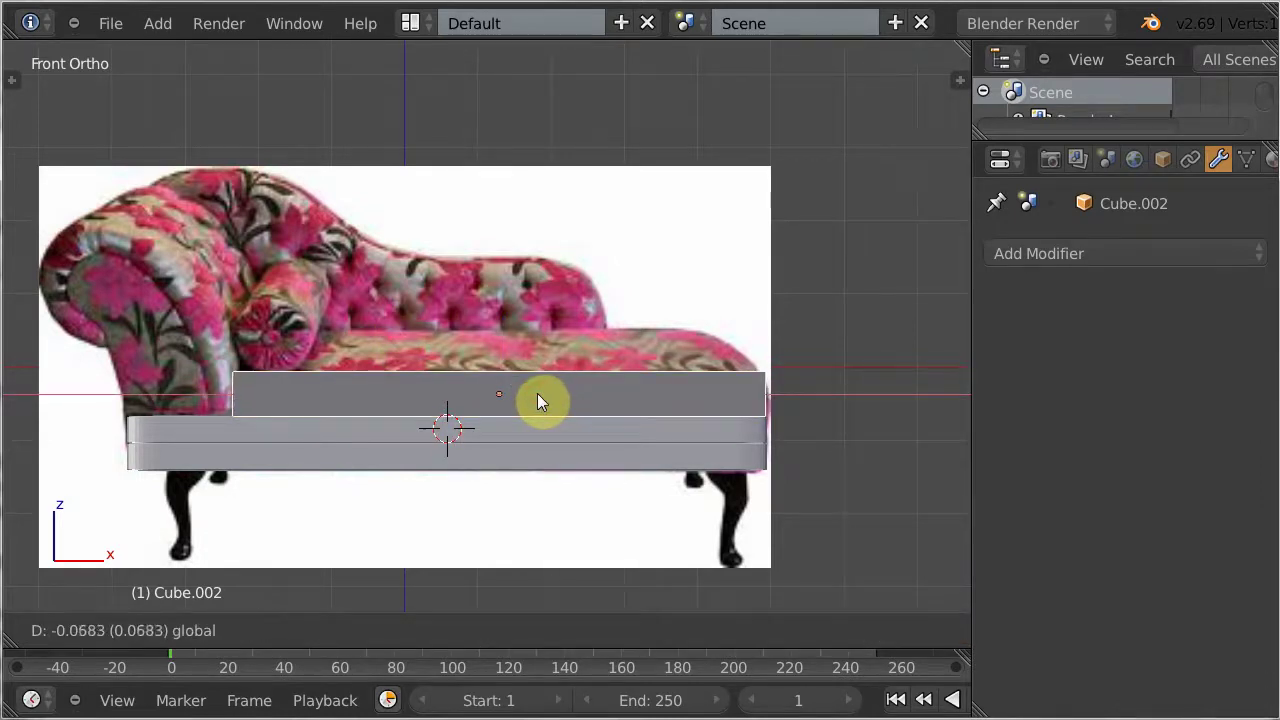
click(537, 393)
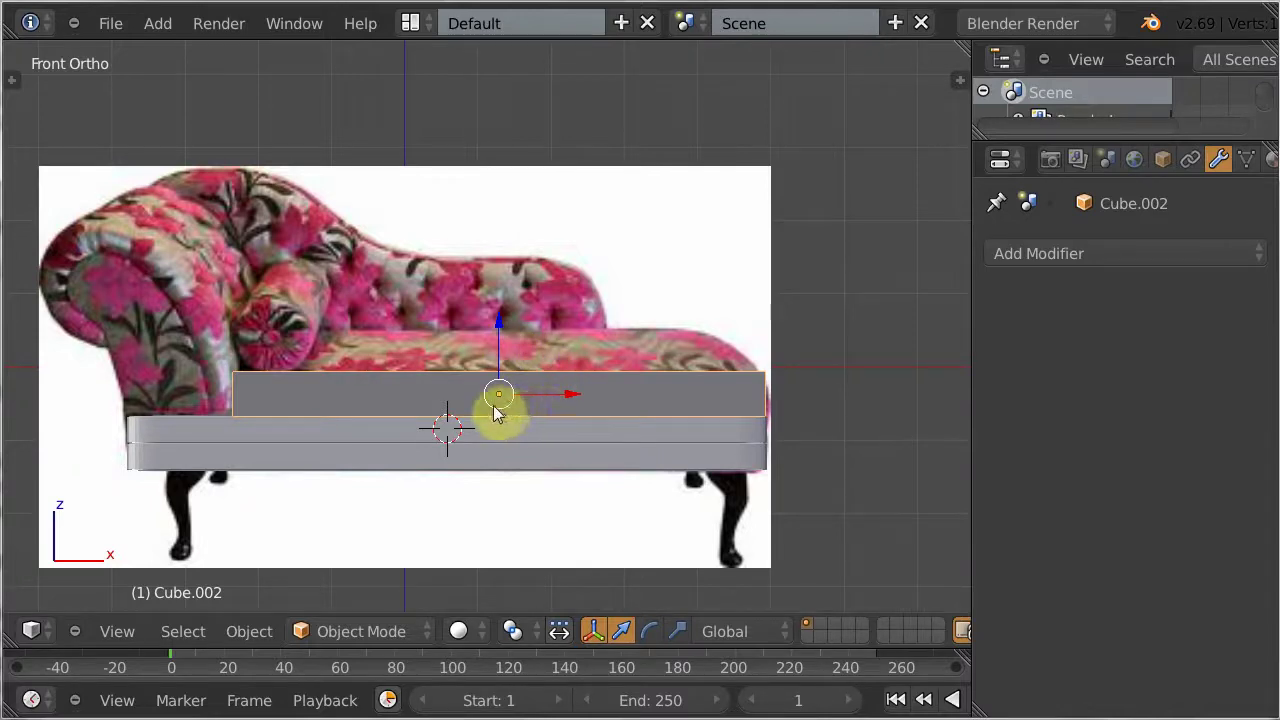
Subdivide the whole seat block mesh in Edit Mode with 10 cuts
key(Tab)
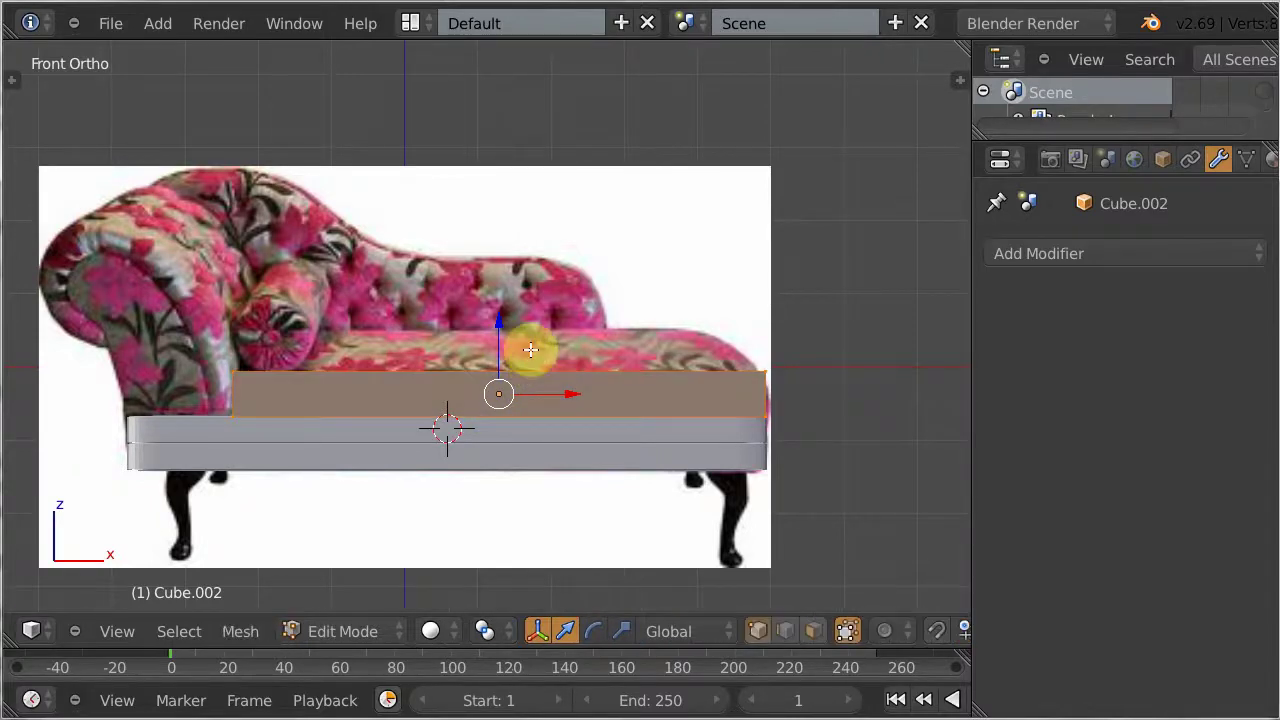
middle_drag(500, 415, 514, 366)
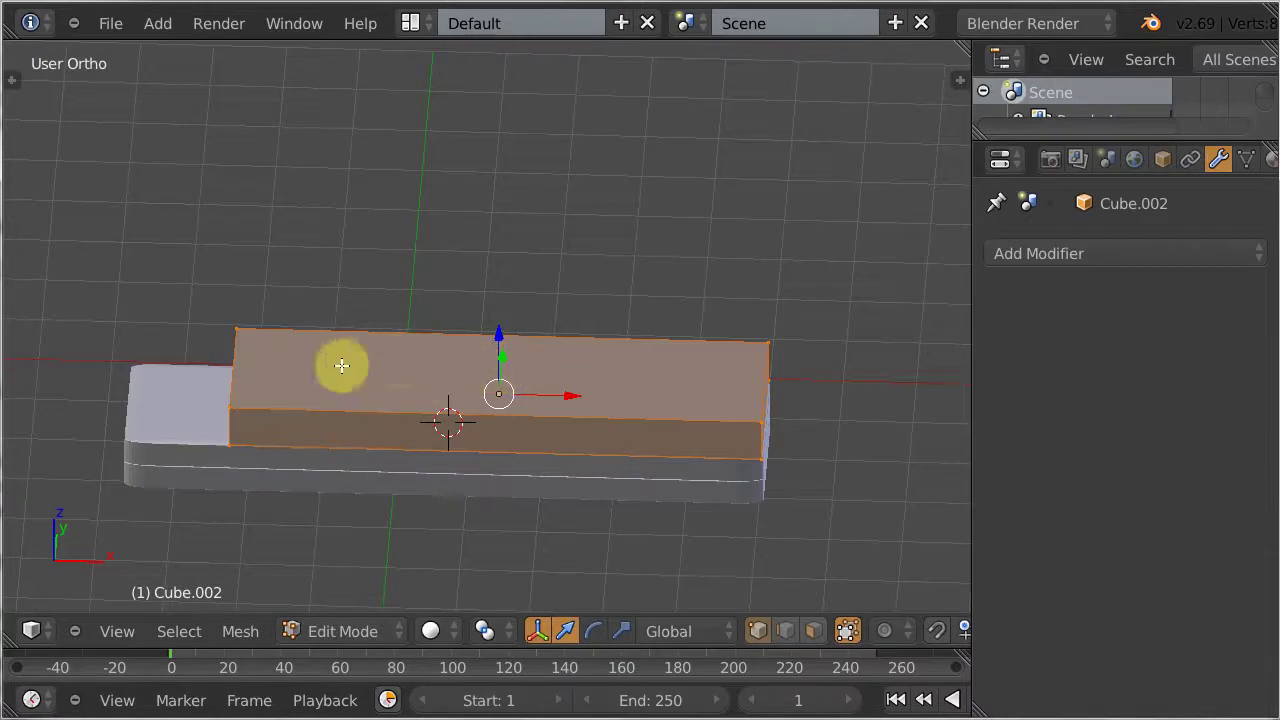
key(t)
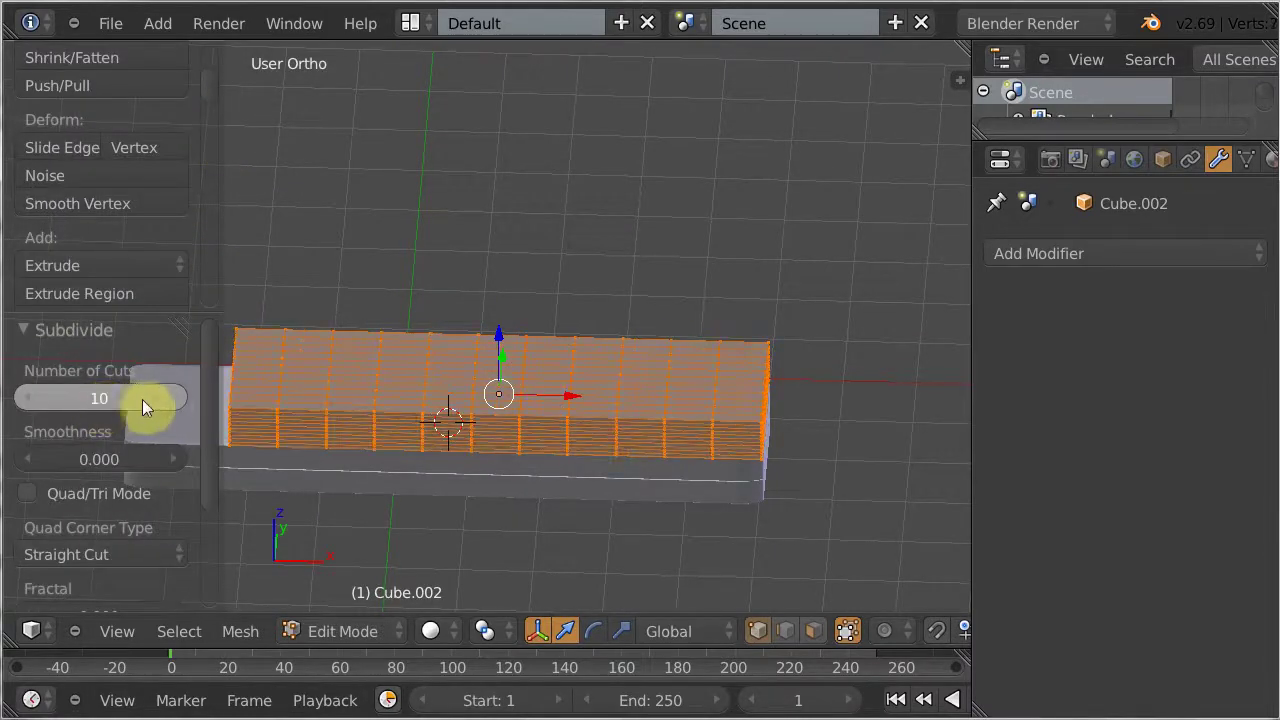
click(160, 401)
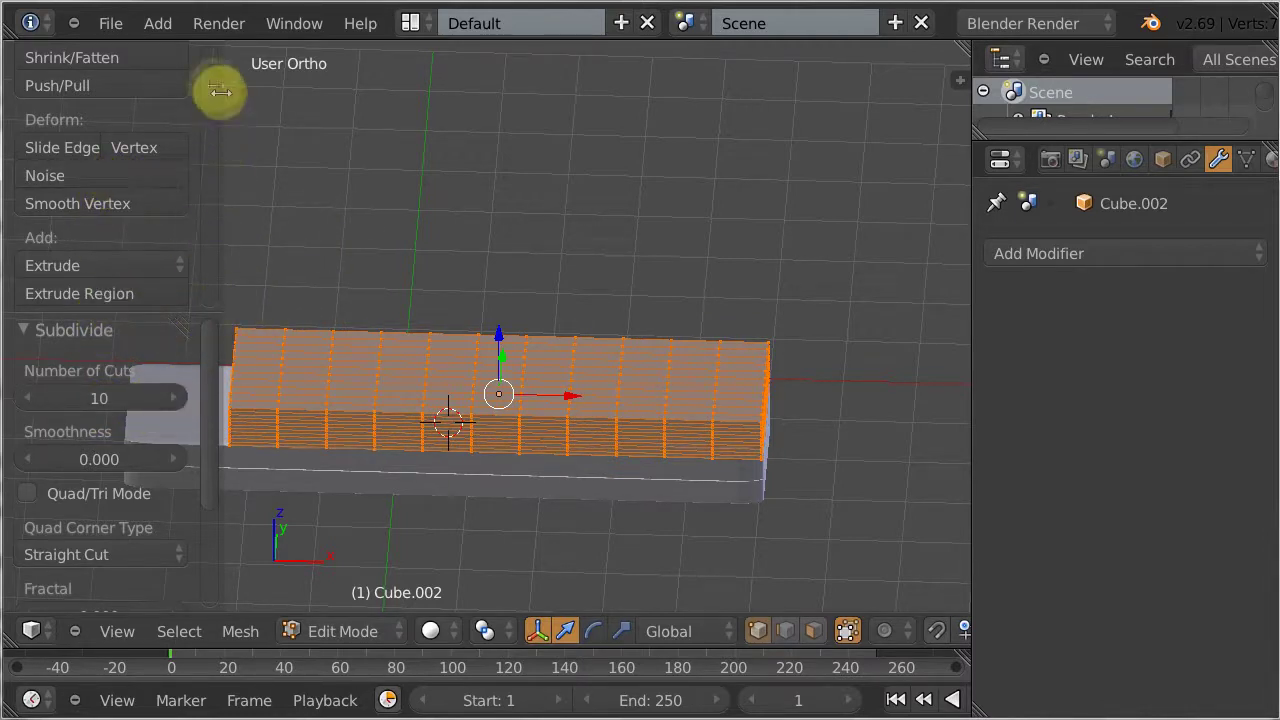
Subdivide the seat block mesh again with 3 cuts and show it in top view
scroll(211, 80, up, 4)
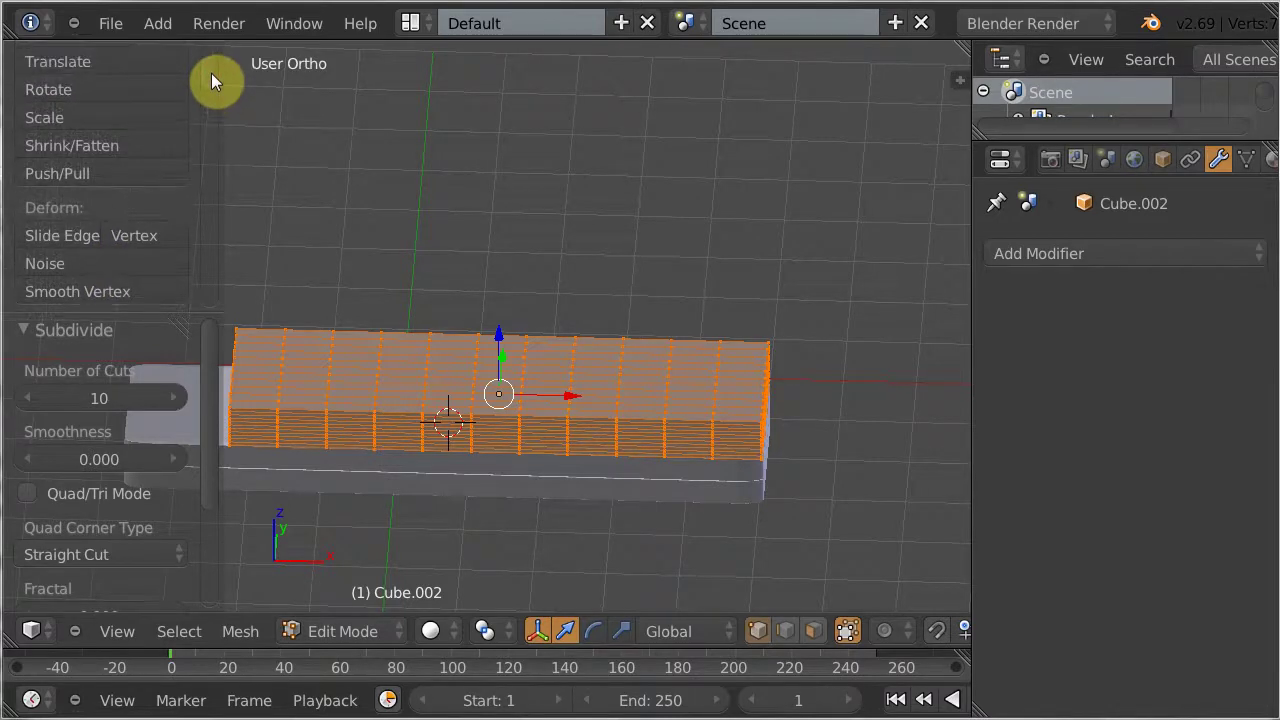
scroll(209, 75, down, 8)
scroll(60, 160, up, 3)
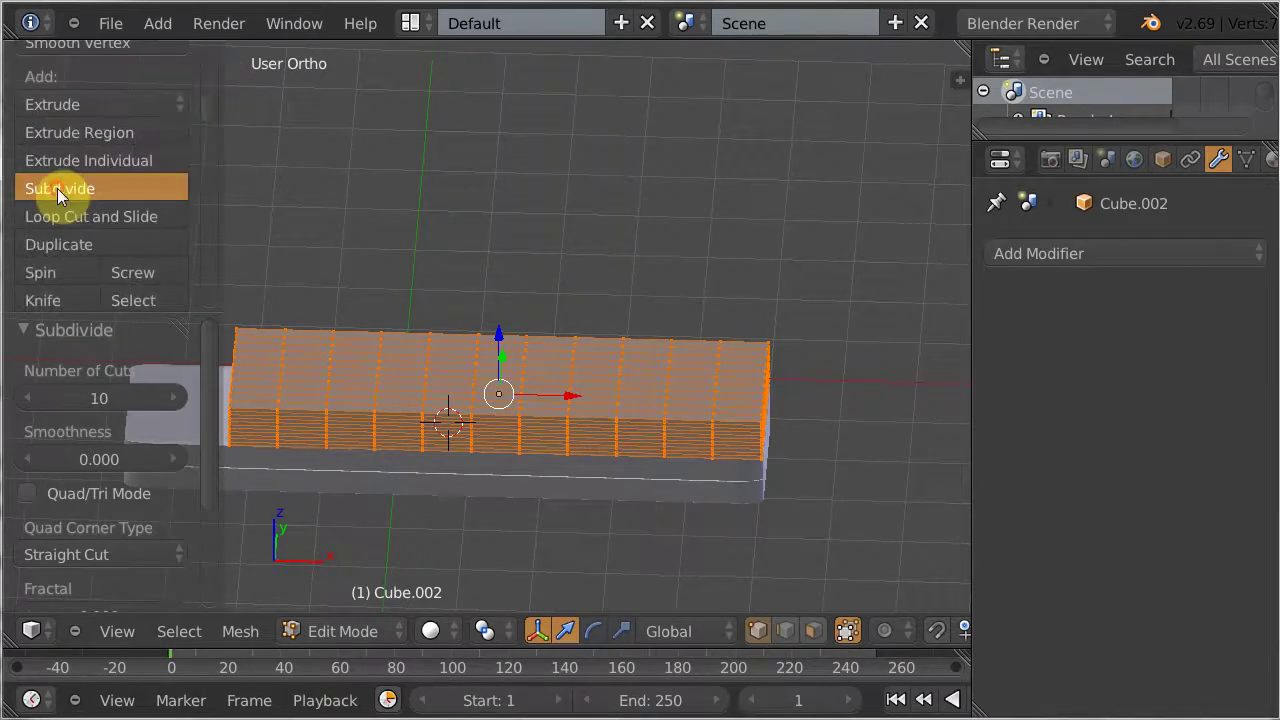
click(57, 188)
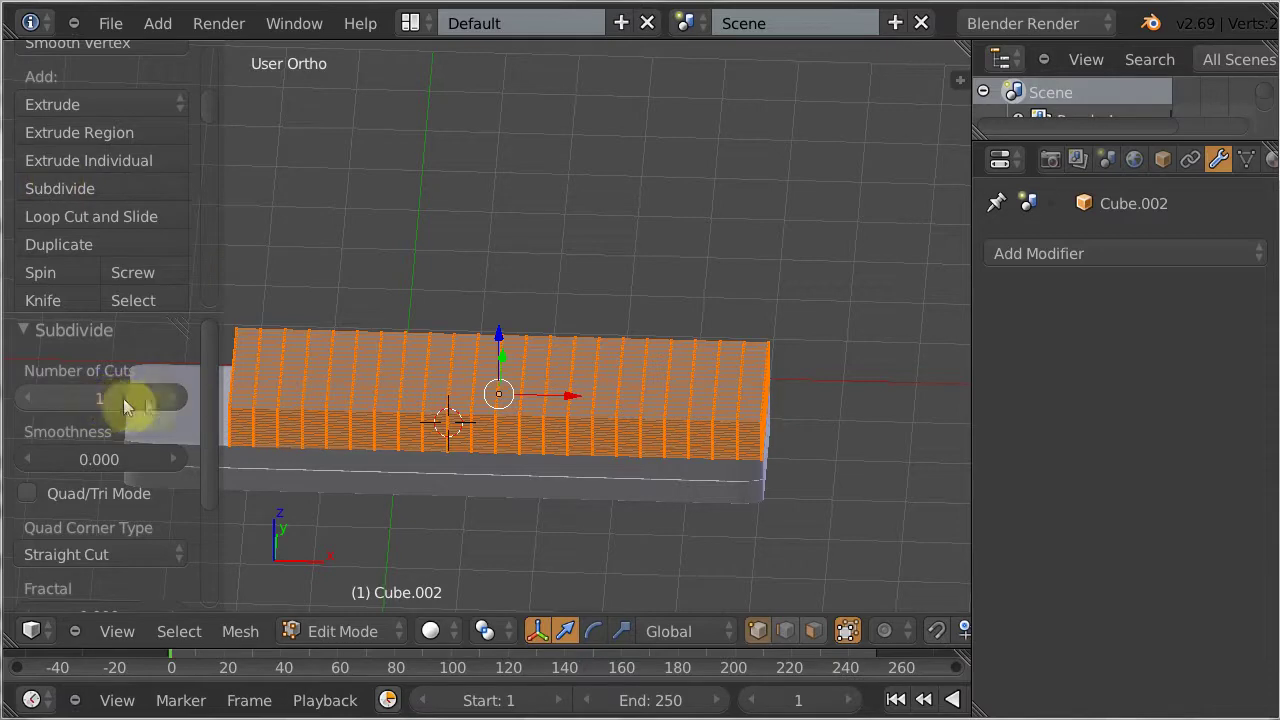
click(169, 397)
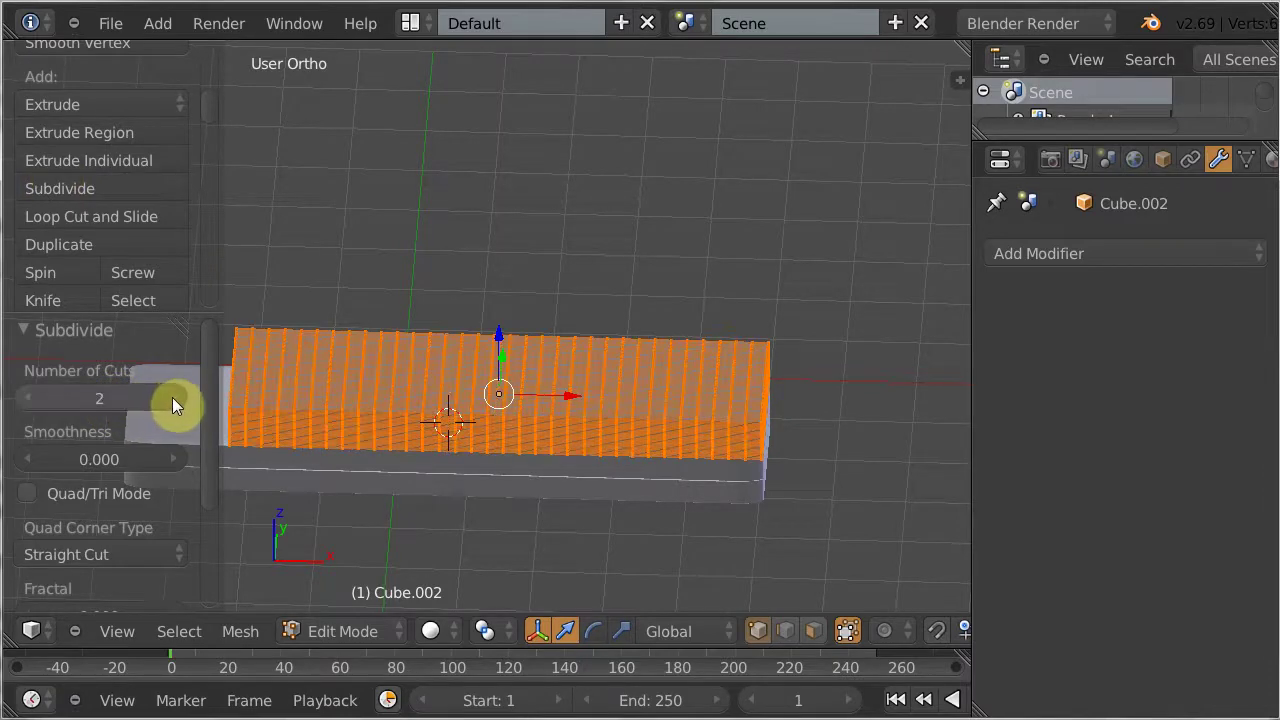
click(172, 398)
key(t)
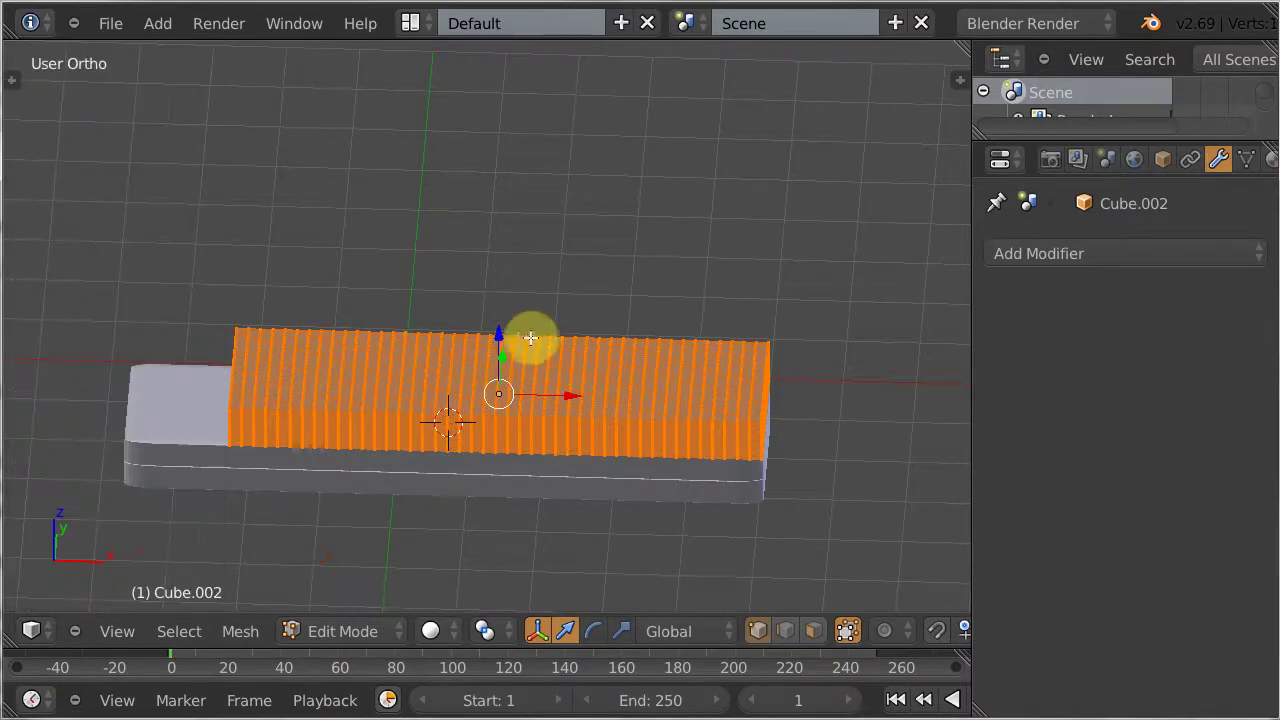
key(KP_7)
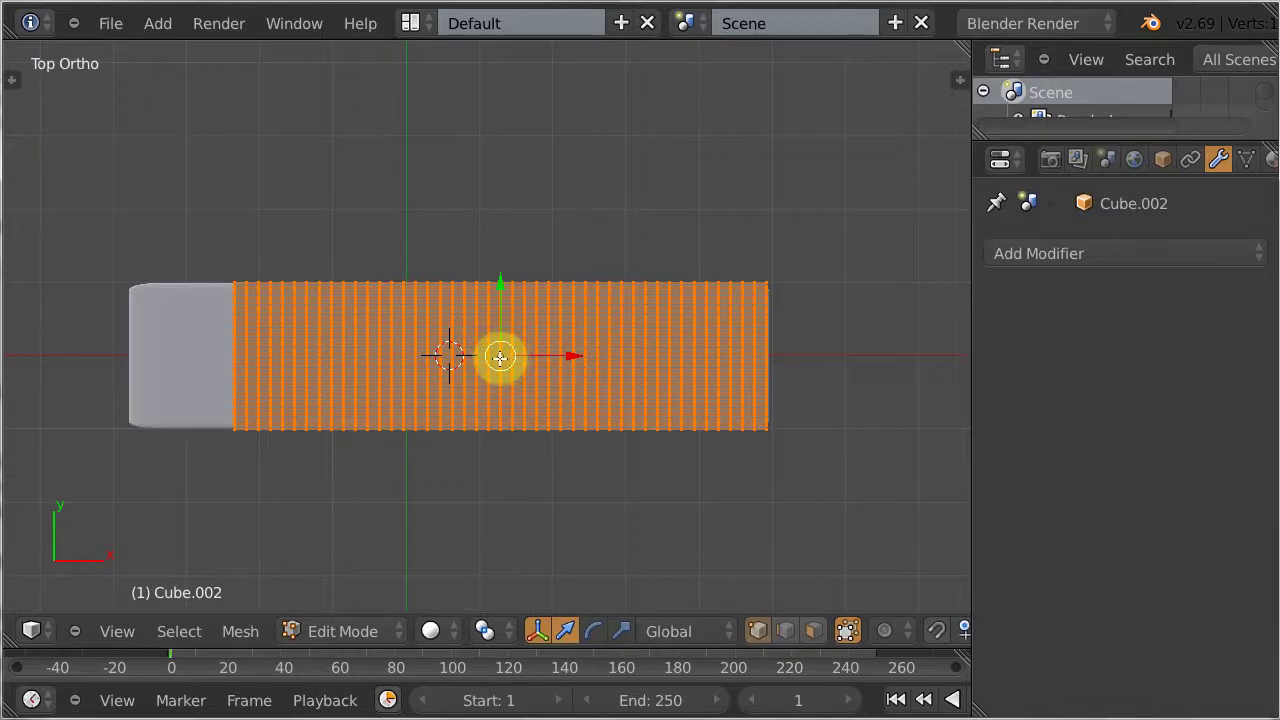
Select the vertex at the centre of the seat block's upper face and enable proportional editing with Sphere falloff
click(757, 631)
right_click(502, 358)
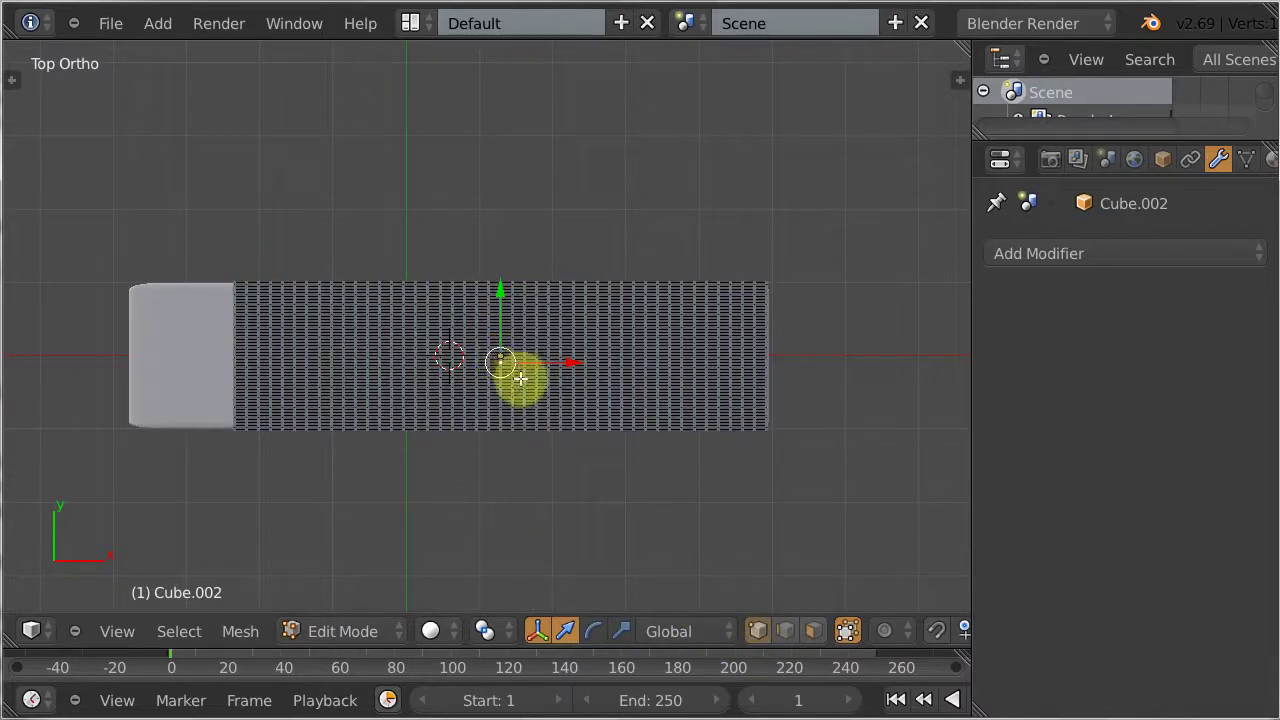
right_click(501, 357)
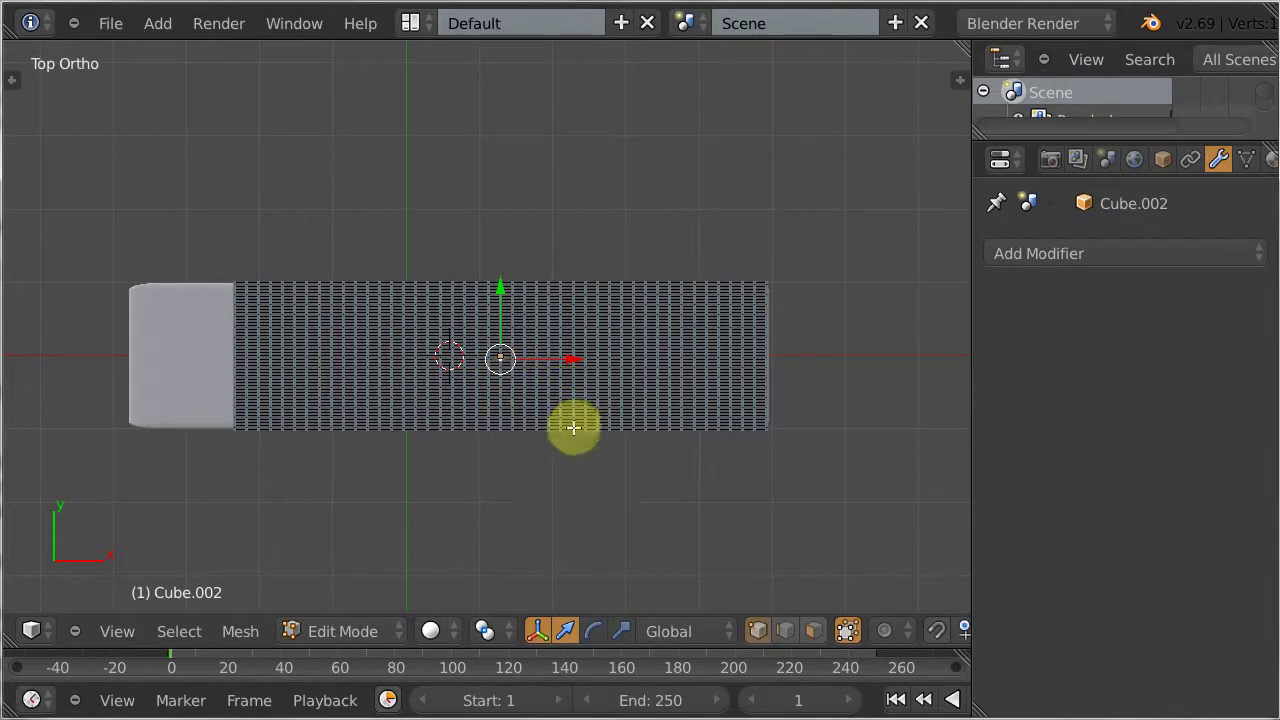
key(KP_1)
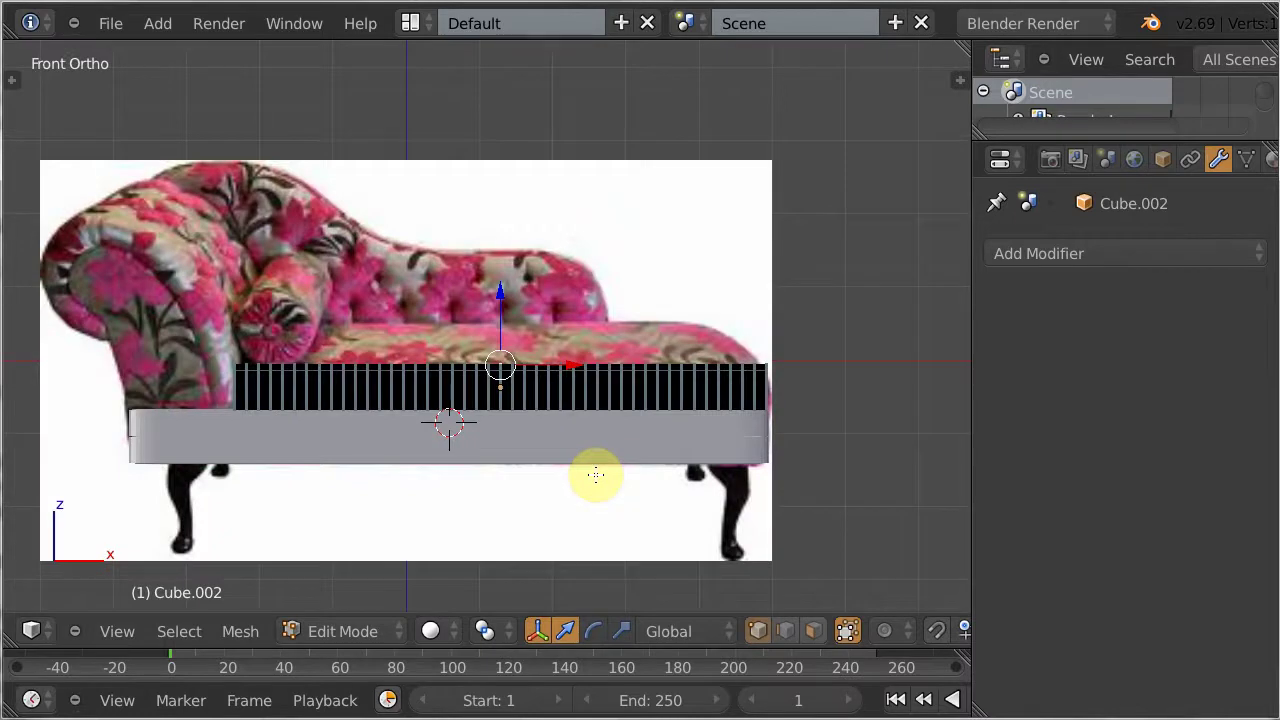
click(894, 632)
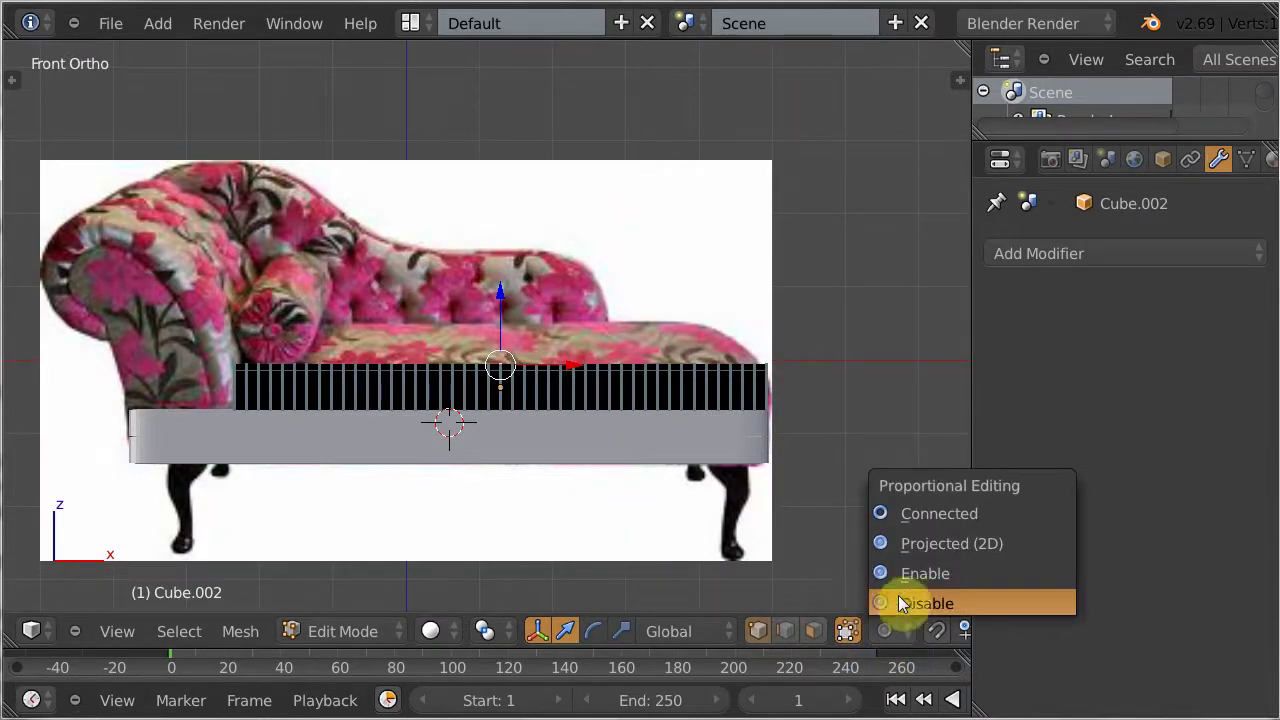
click(913, 572)
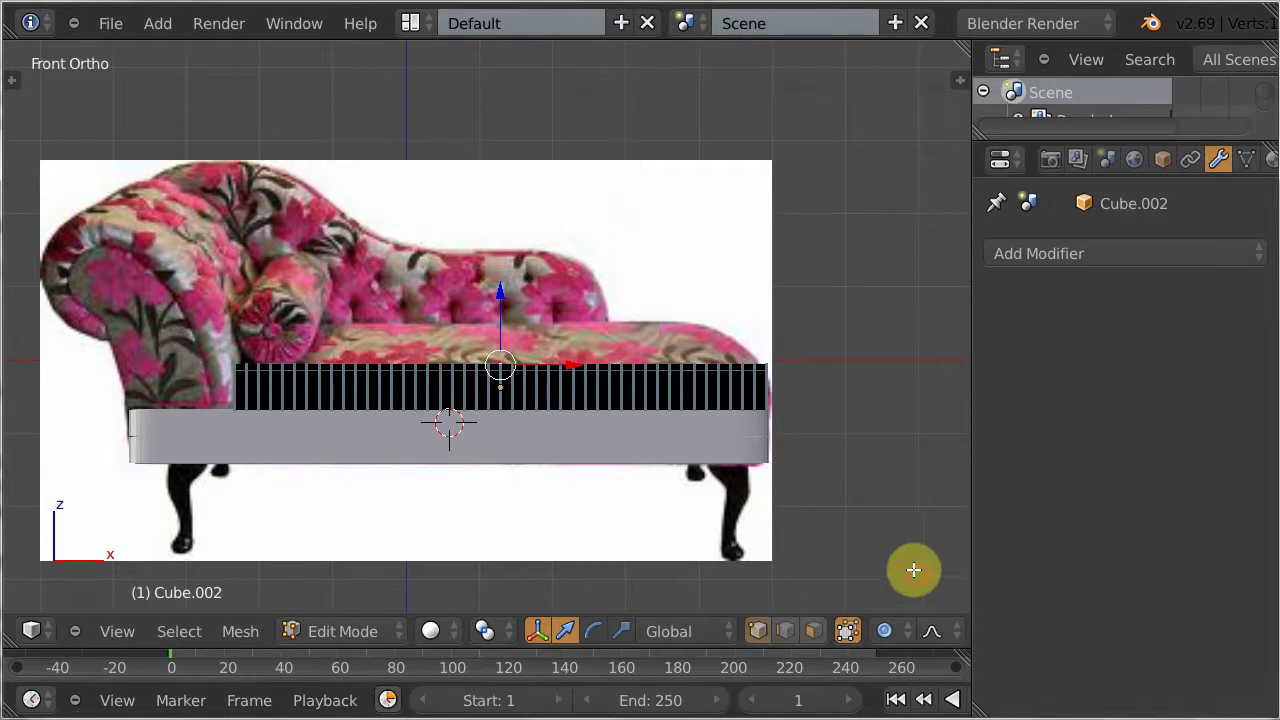
click(930, 631)
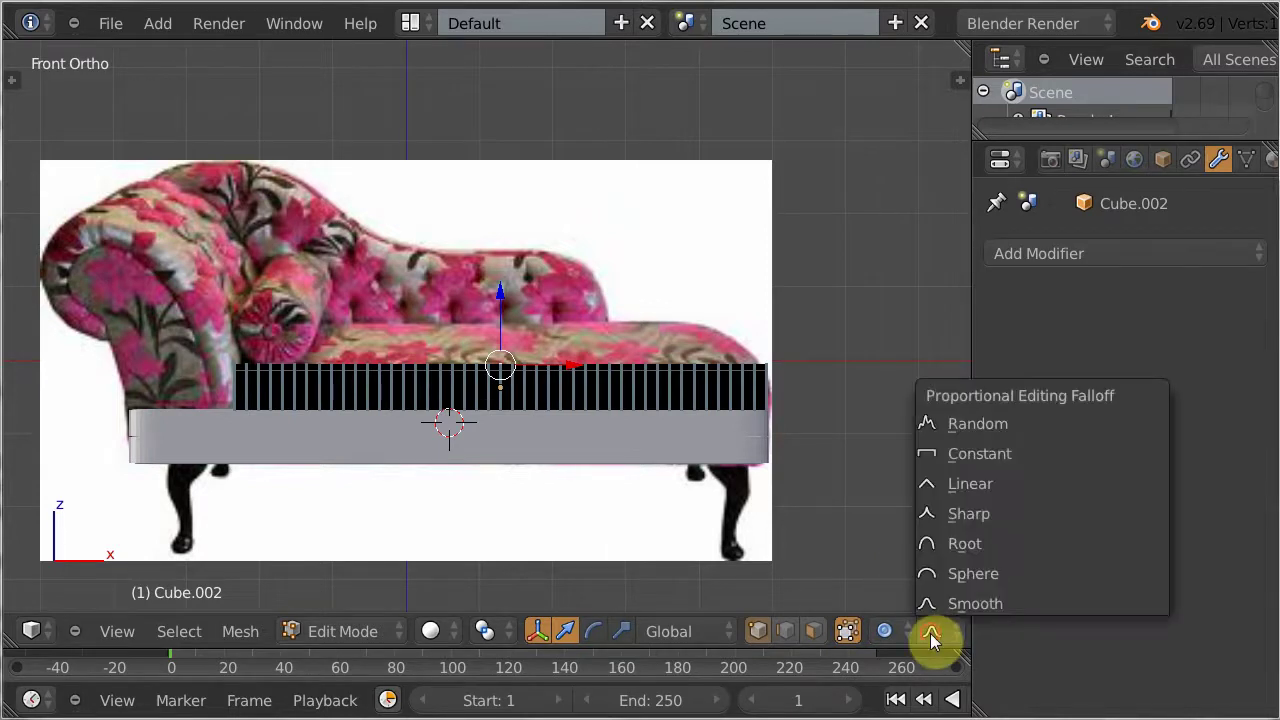
click(964, 573)
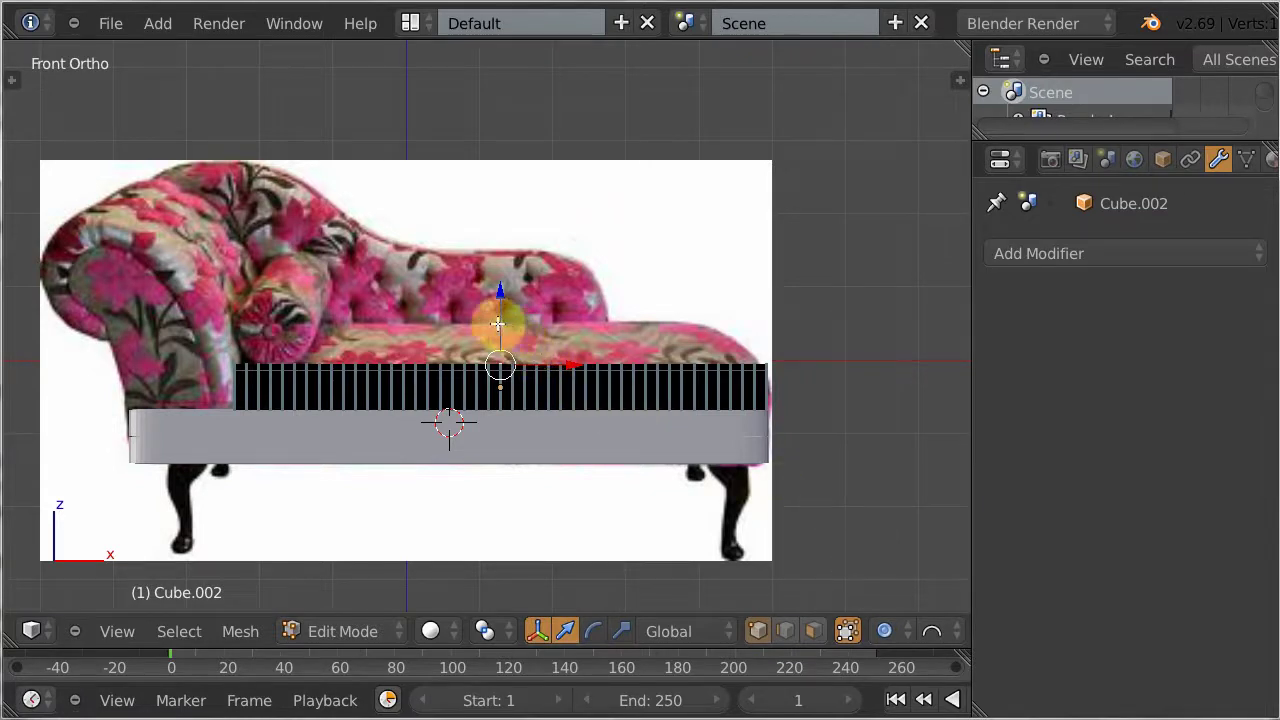
Raise the selected centre vertex along Z with an enlarged proportional radius to arch the seat block across its length
drag(500, 322, 500, 319)
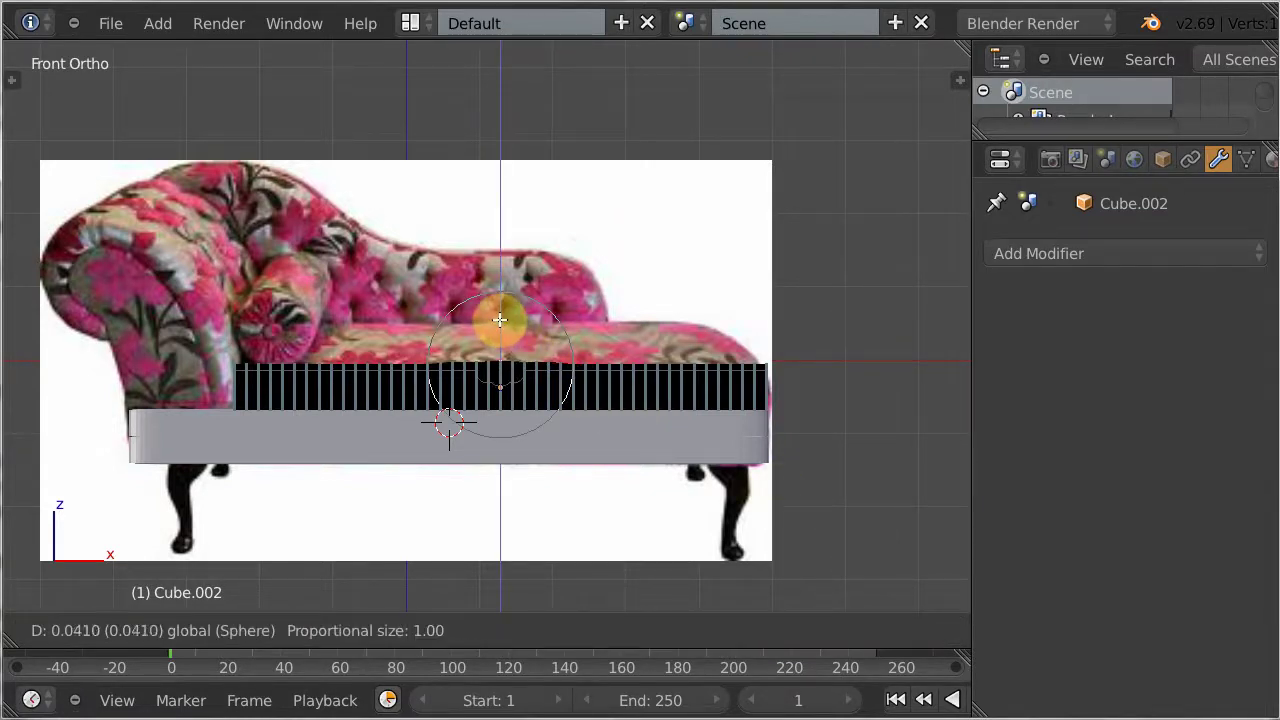
scroll(500, 319, down, 11)
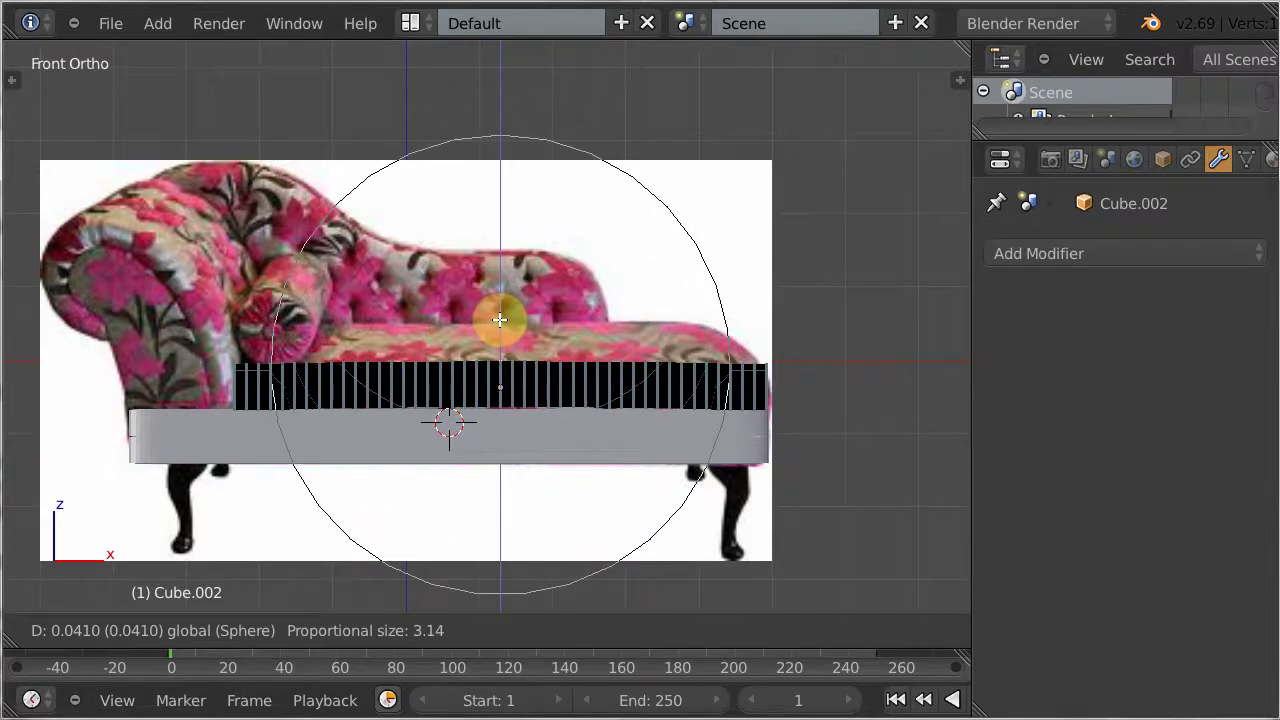
scroll(500, 319, down, 1)
scroll(500, 319, down, 1)
drag(500, 319, 499, 300)
scroll(500, 319, up, 1)
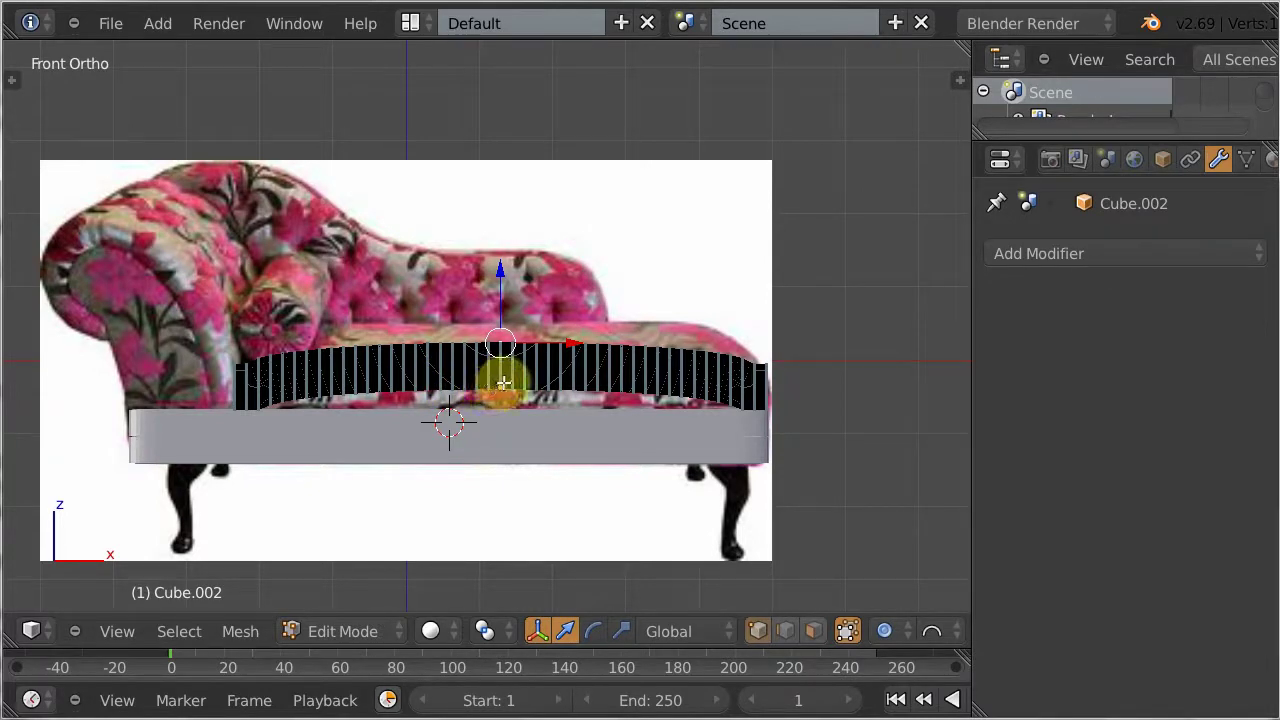
Turn off proportional editing and flatten the seat block's curved lower edge loop with a Z scale of 0
click(785, 631)
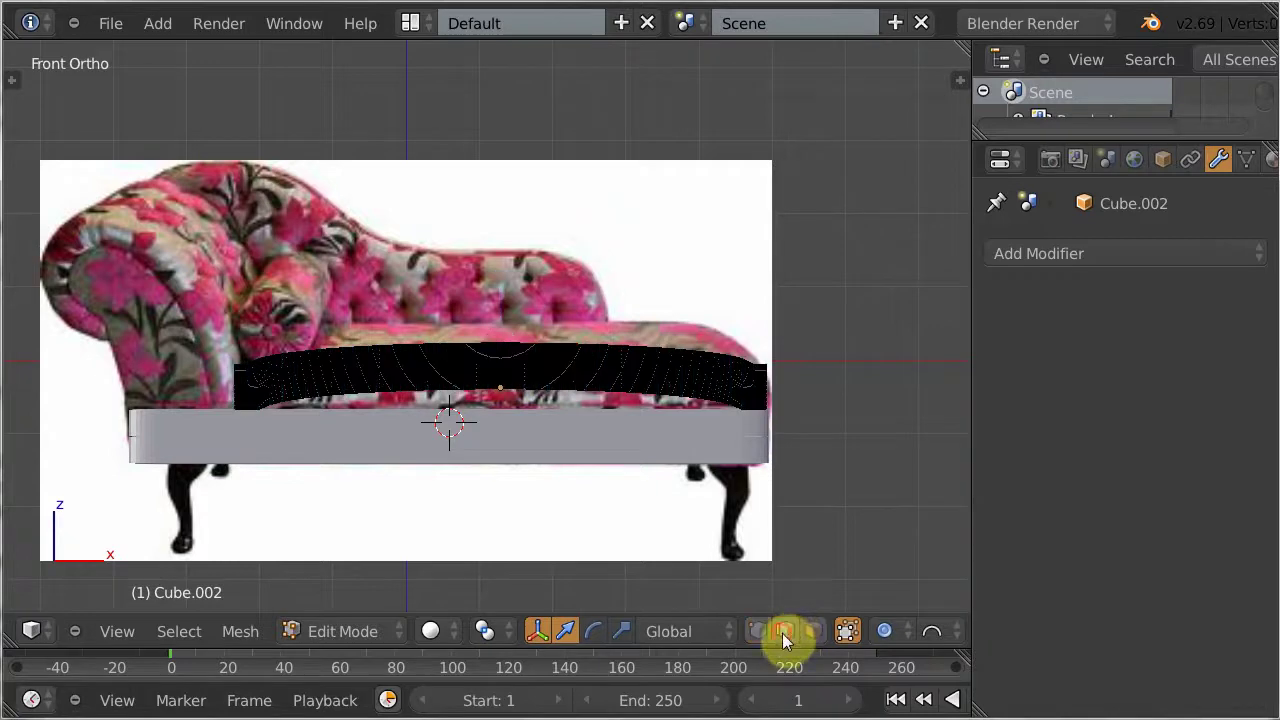
scroll(580, 477, up, 2)
right_click(521, 441)
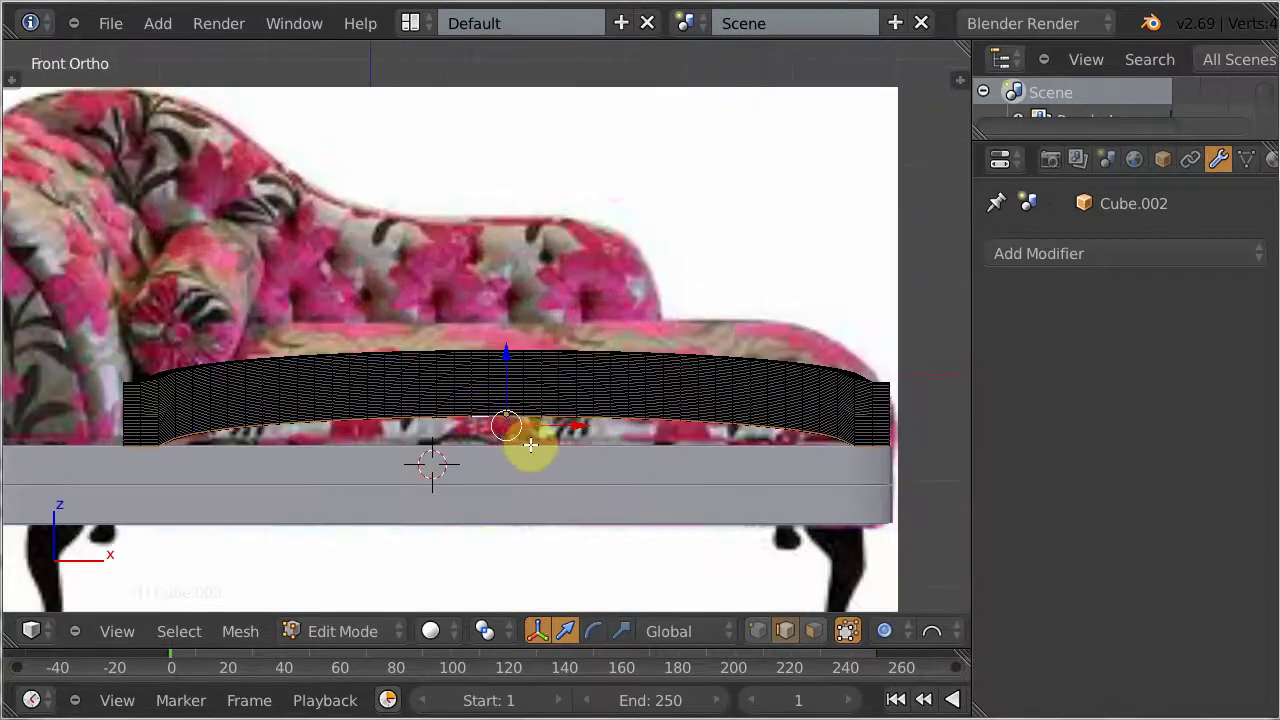
middle_drag(674, 474, 630, 502)
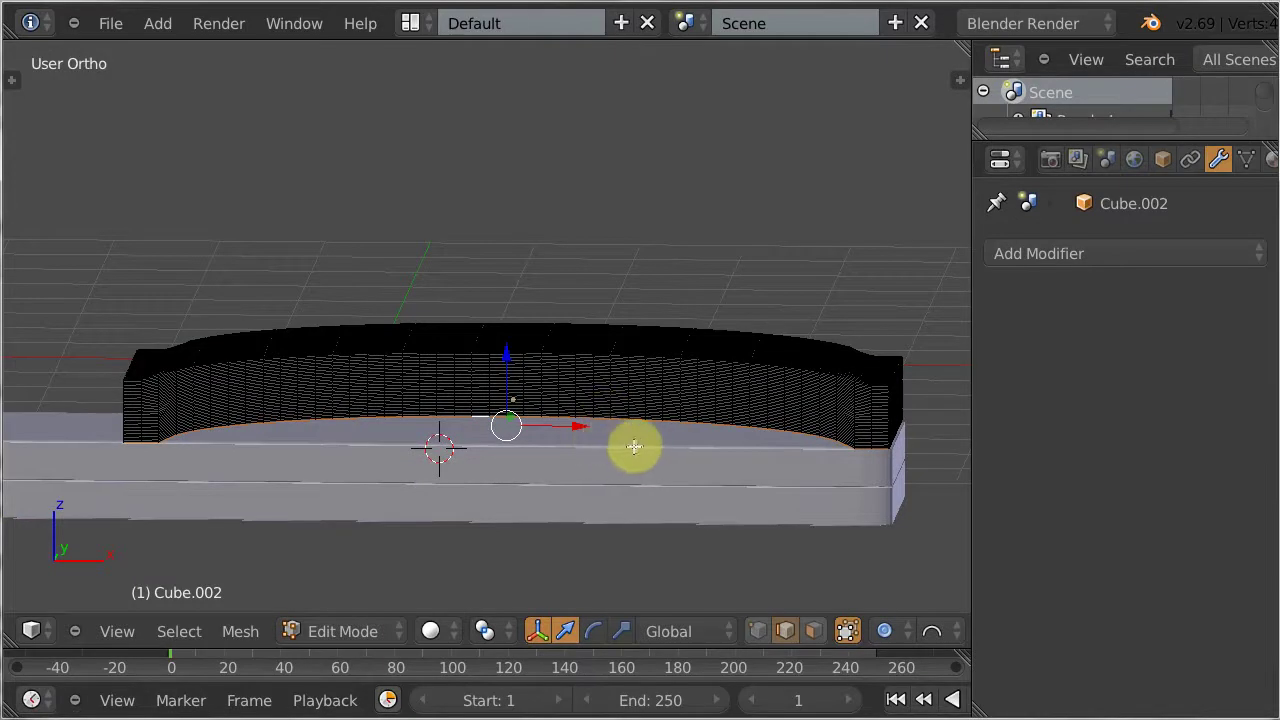
key(o)
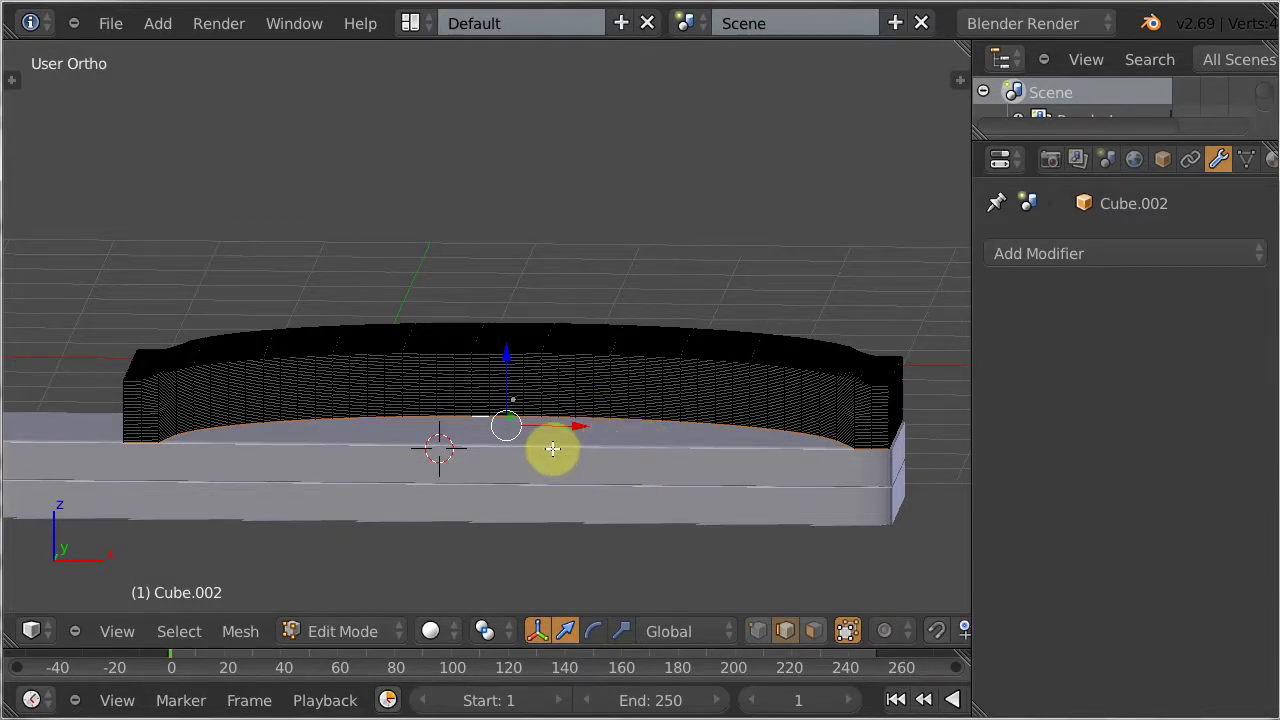
text(s0)
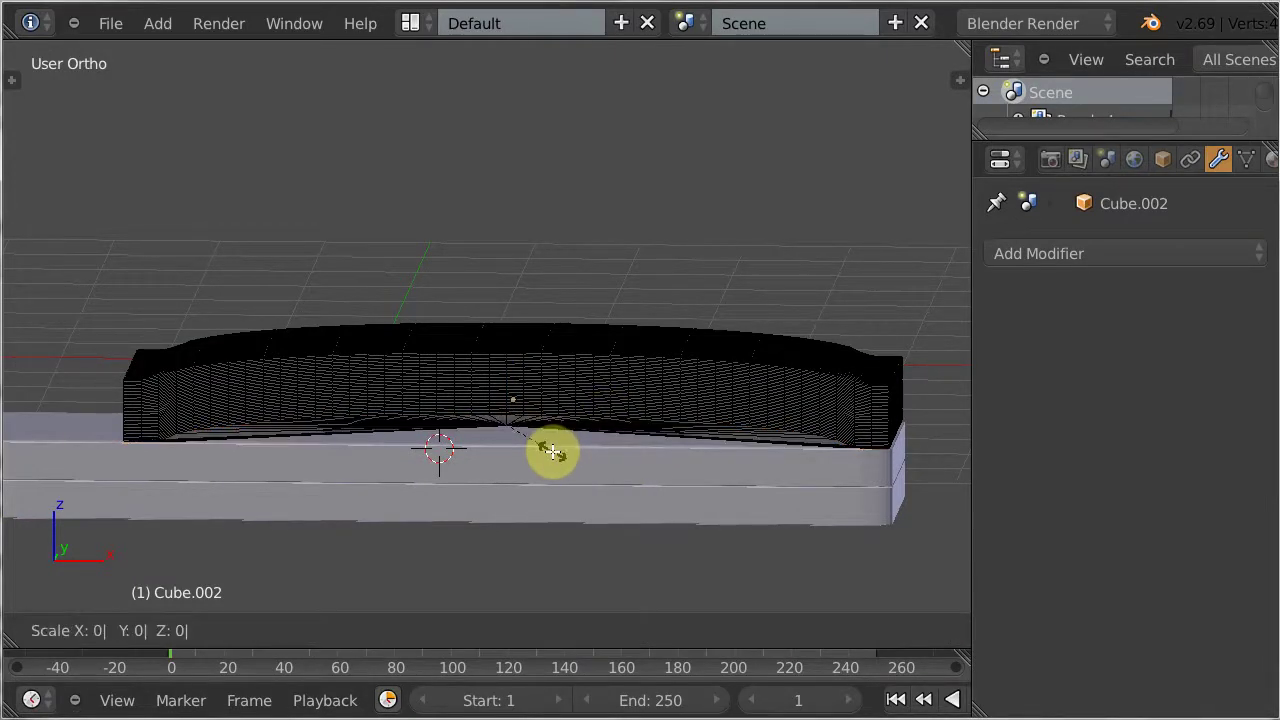
text(z)
key(Return)
Lower the flattened edge loop about 0.2 along Z onto the base and return to Object Mode
key(g)
key(z)
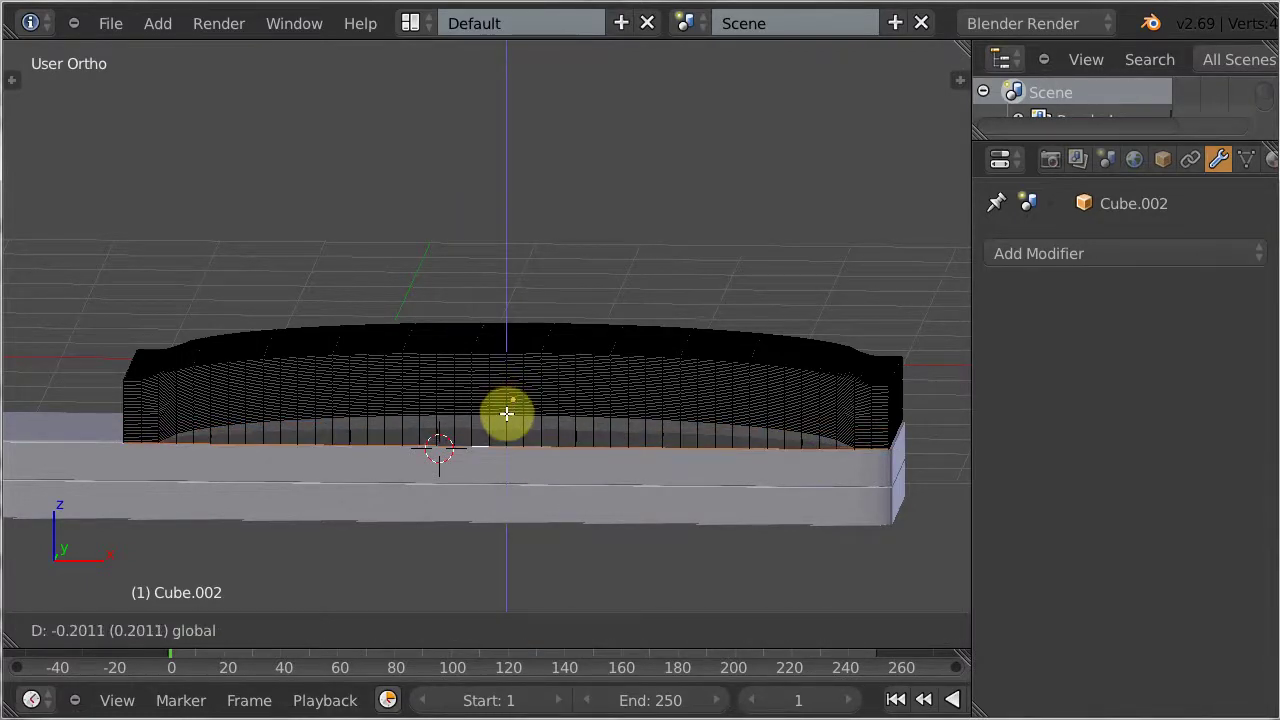
click(507, 413)
key(Tab)
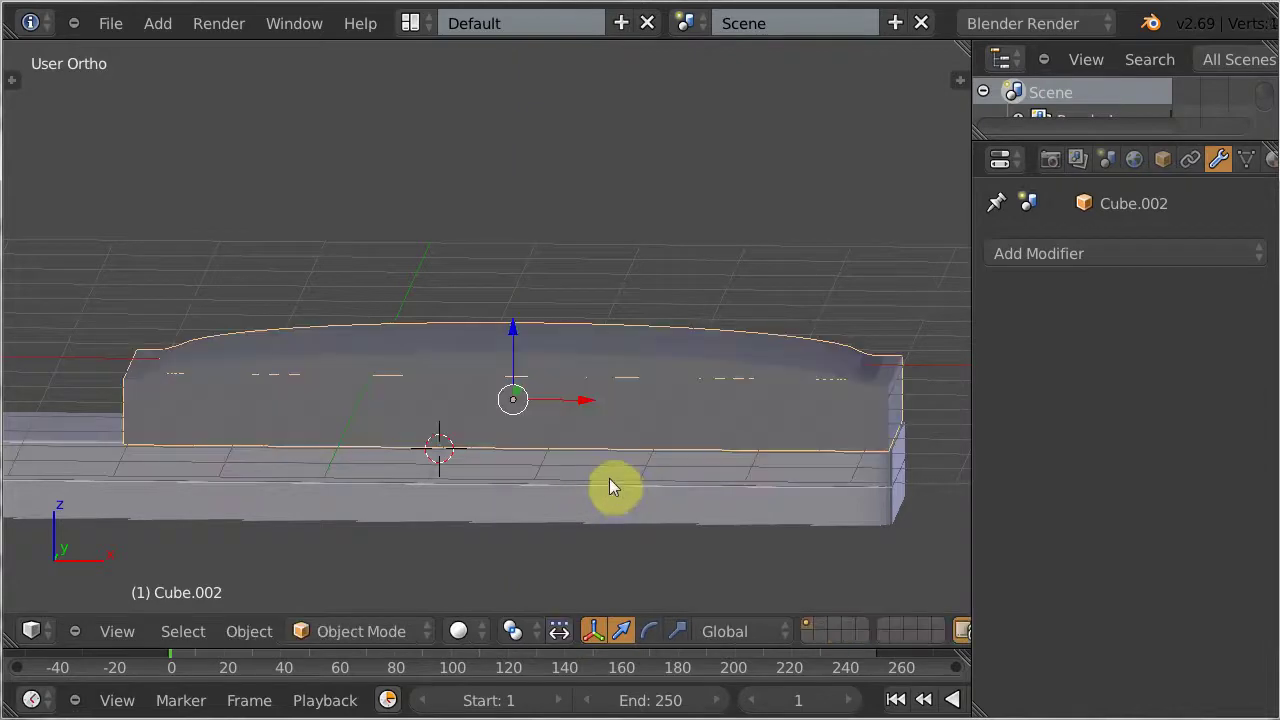
Scale the seat cushion to about 0.8 along Z and move it vertically to rest on the base
middle_drag(615, 490, 609, 449)
key(KP_1)
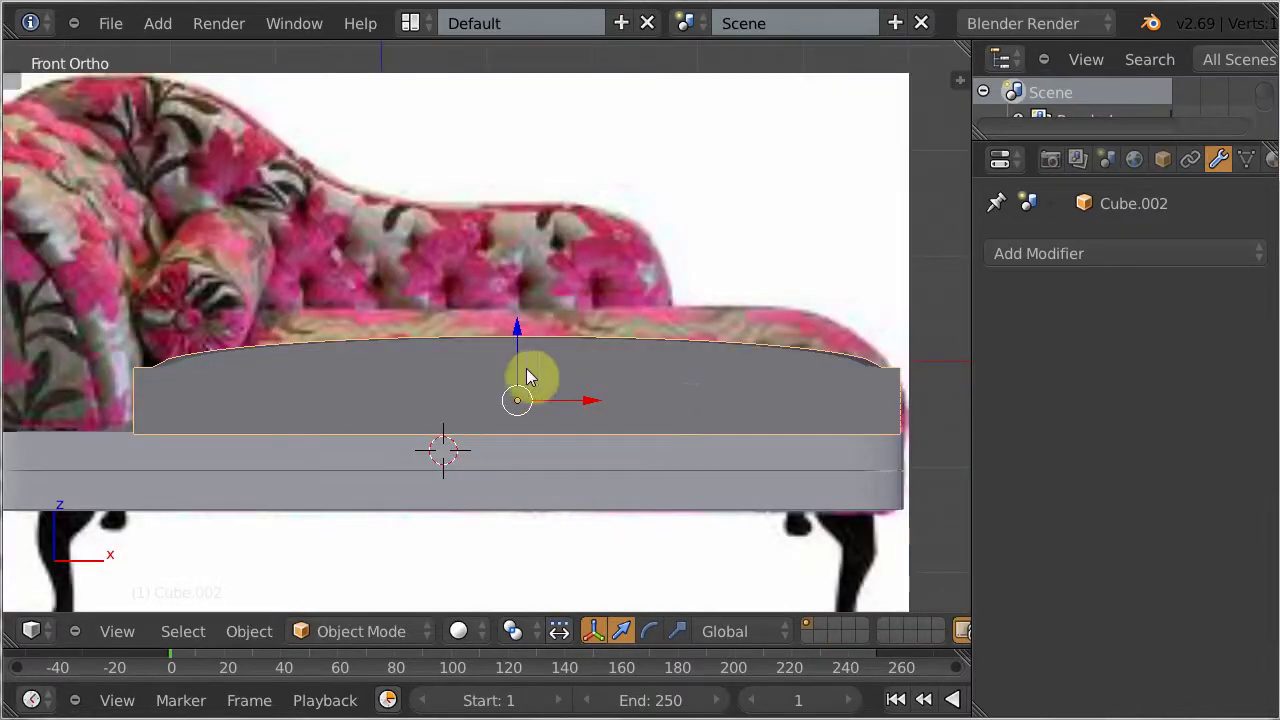
key(s)
key(z)
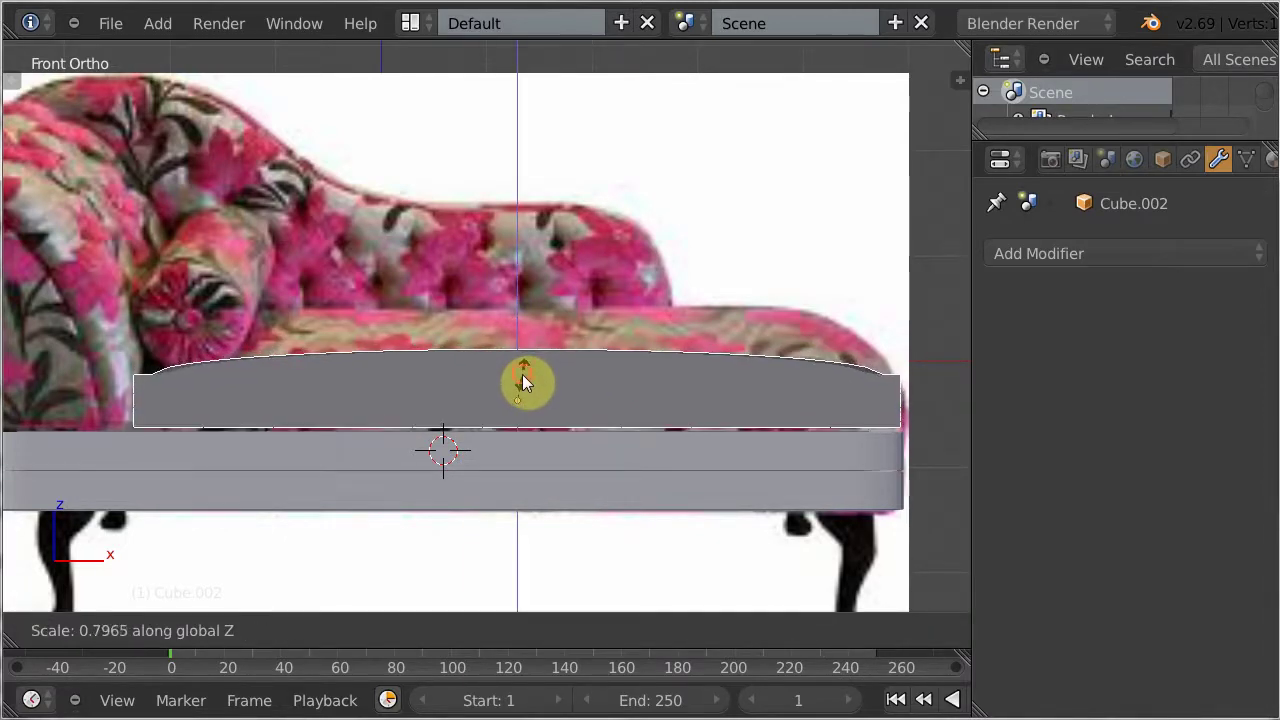
click(522, 374)
key(g)
key(z)
click(525, 370)
middle_drag(535, 395, 565, 503)
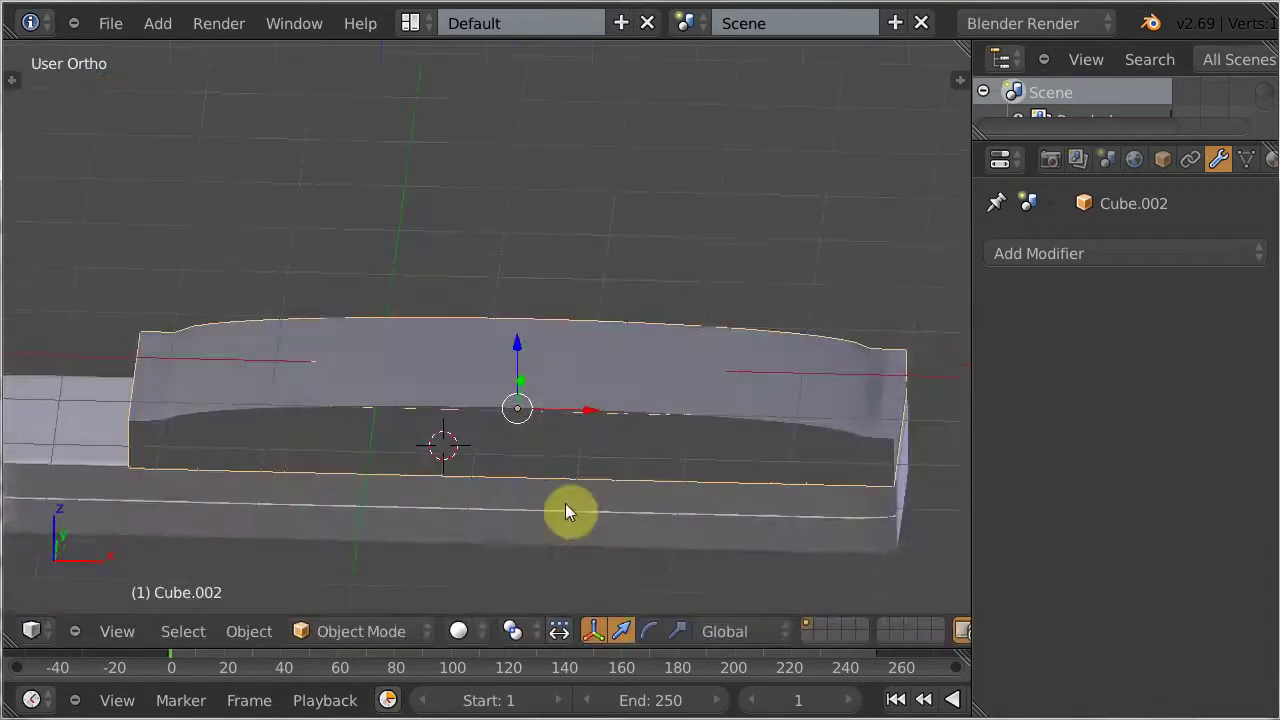
Add a Subdivision Surface modifier to the seat cushion with 2 view subdivisions
click(1092, 256)
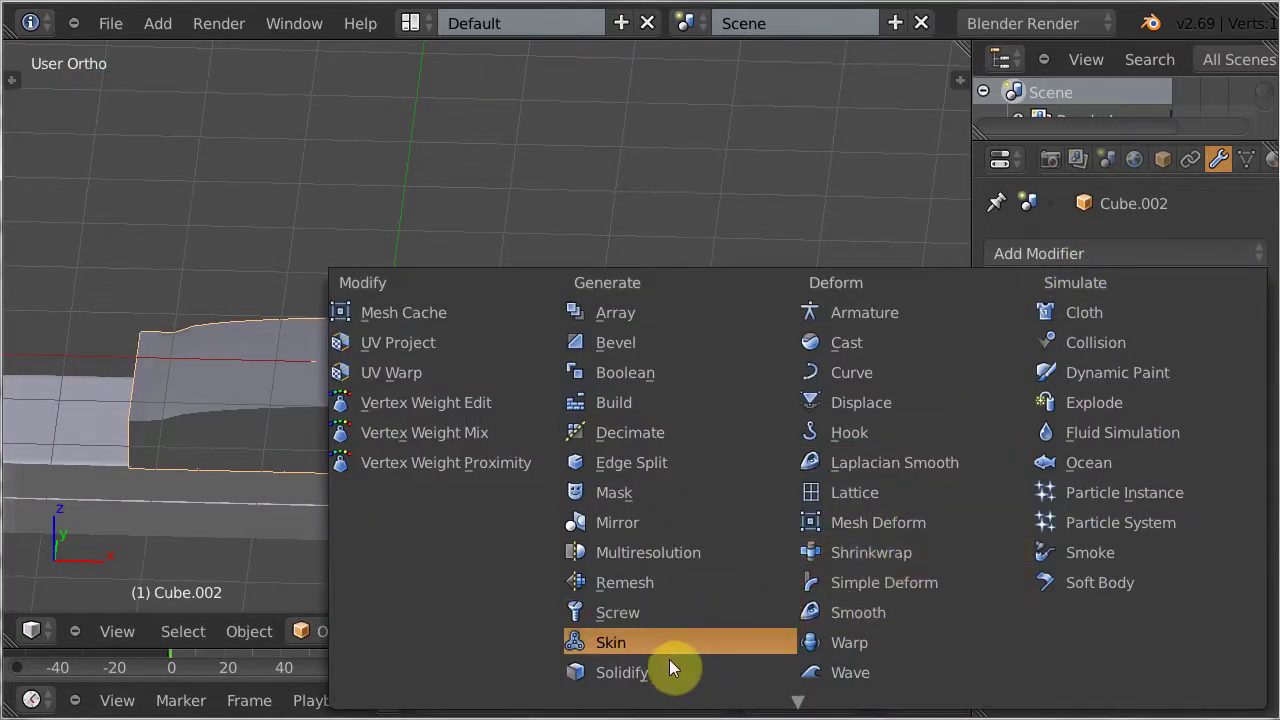
click(737, 651)
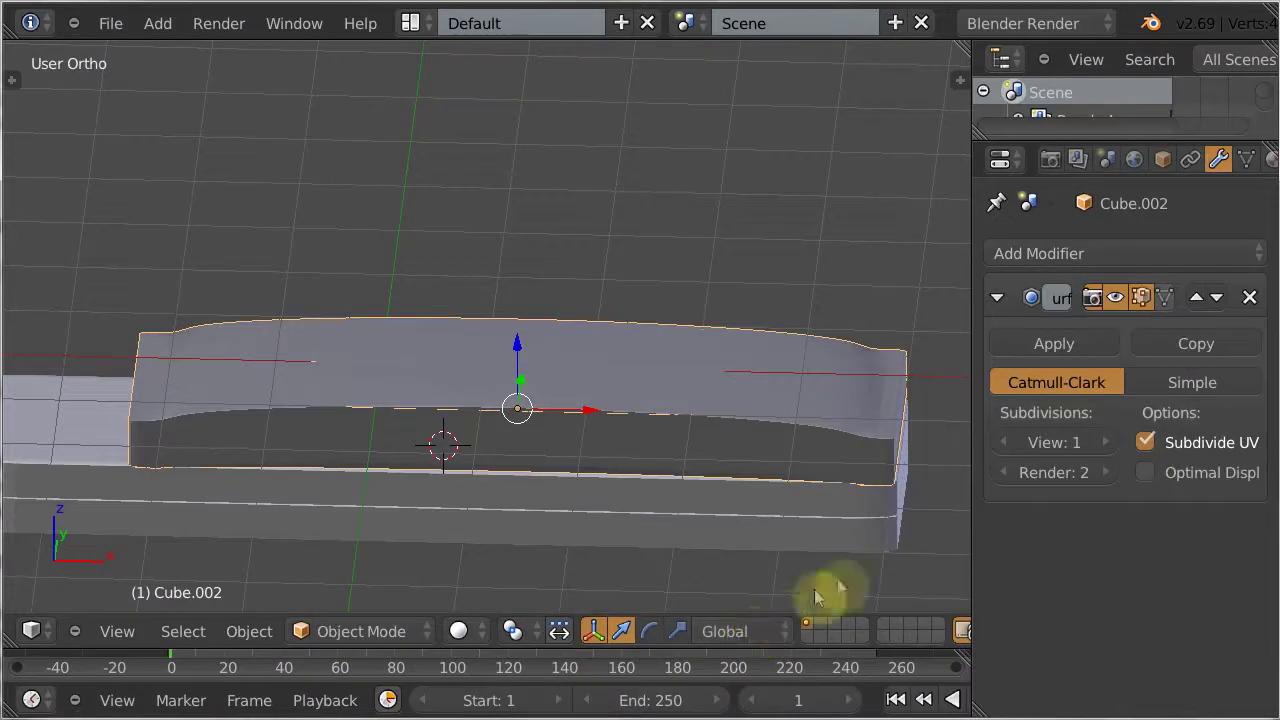
click(1106, 443)
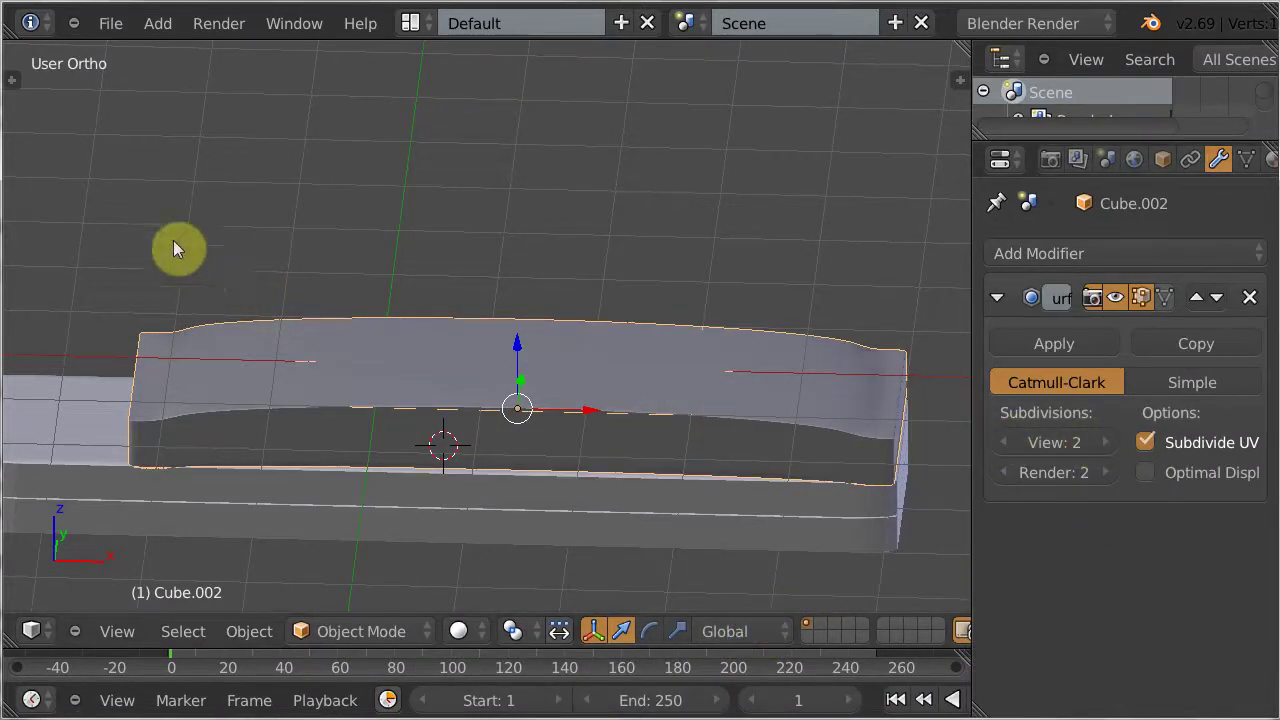
middle_drag(173, 241, 568, 458)
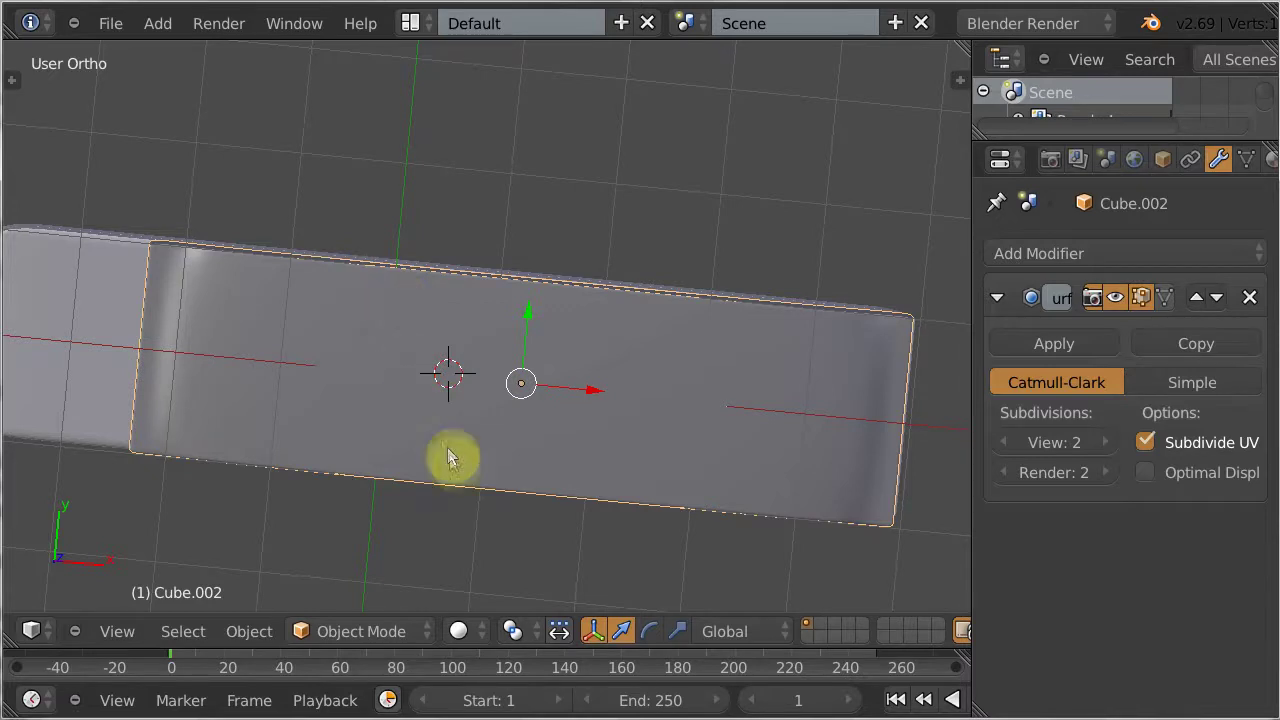
Select both base blocks together with the seat cushion and widen all three along Y in top view
key(KP_1)
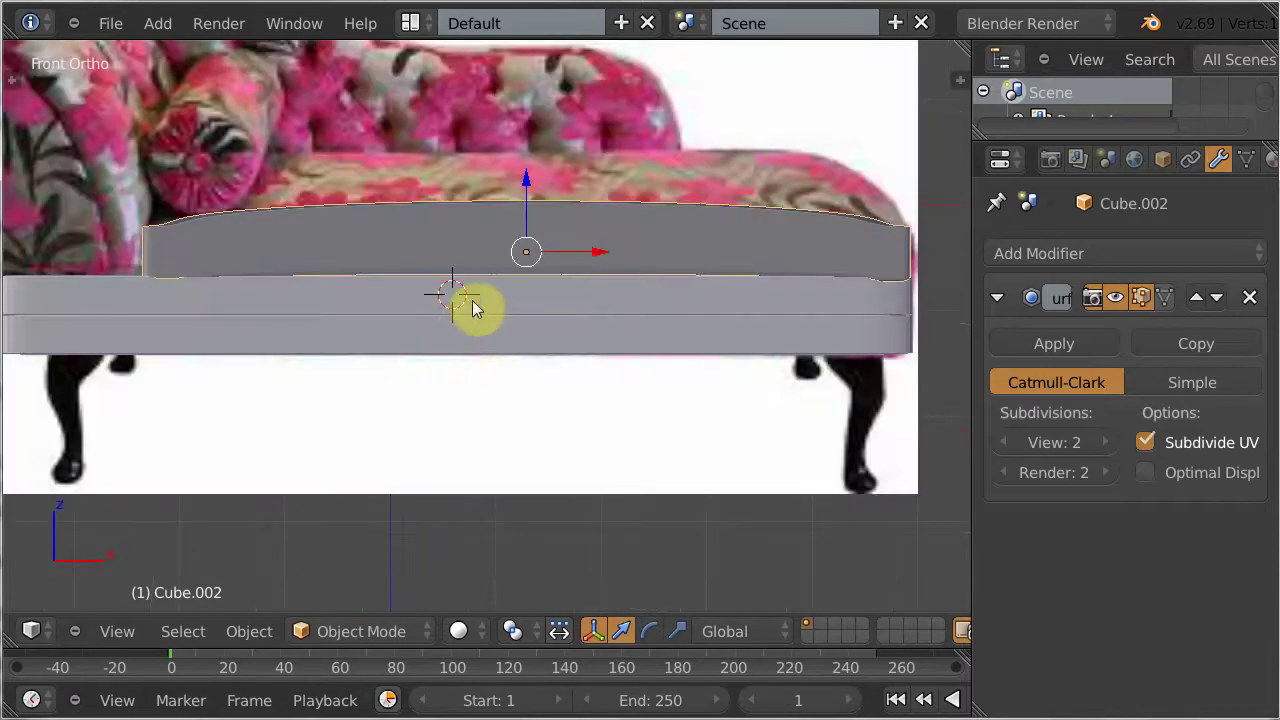
right_click(469, 329)
right_click(473, 330)
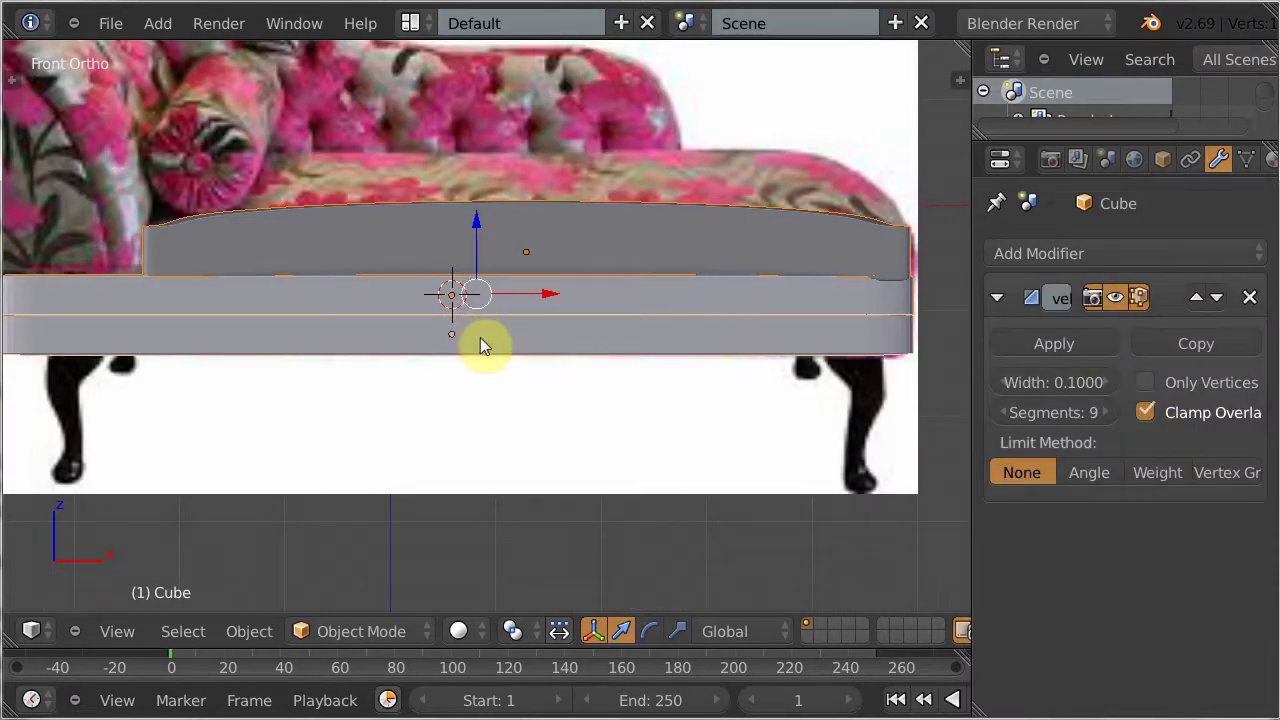
key(KP_7)
key(s)
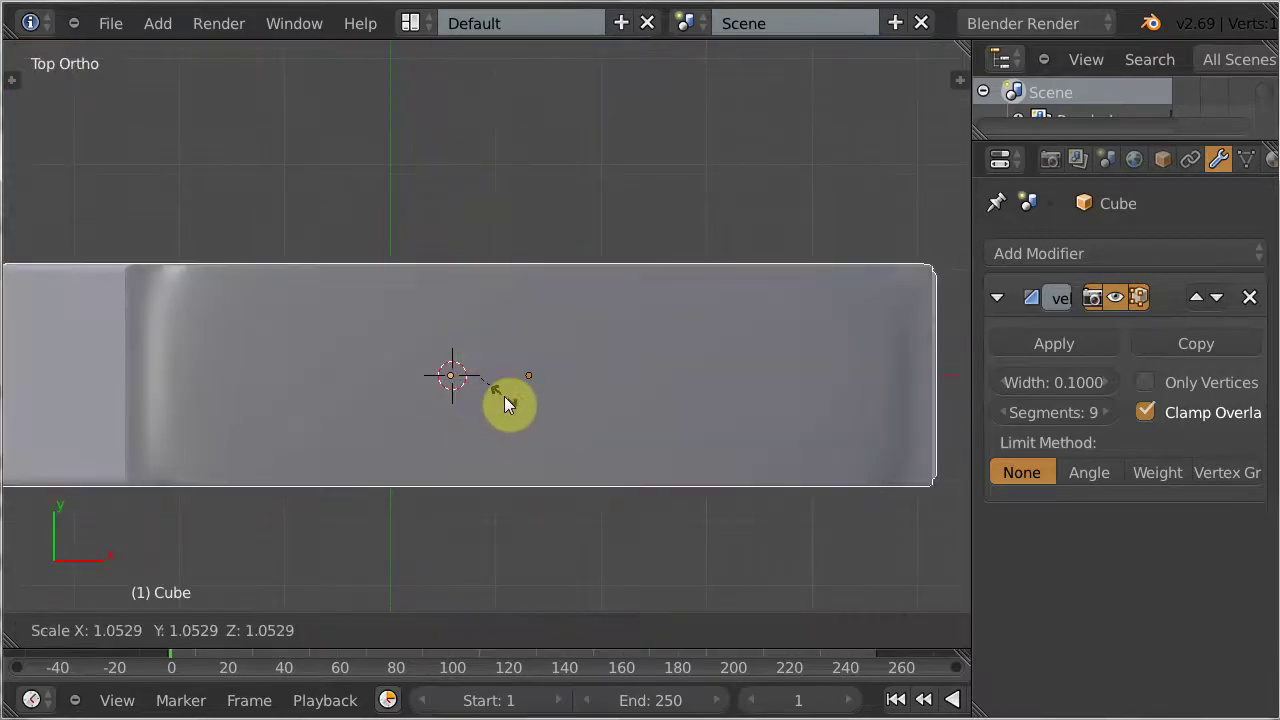
key(y)
click(496, 419)
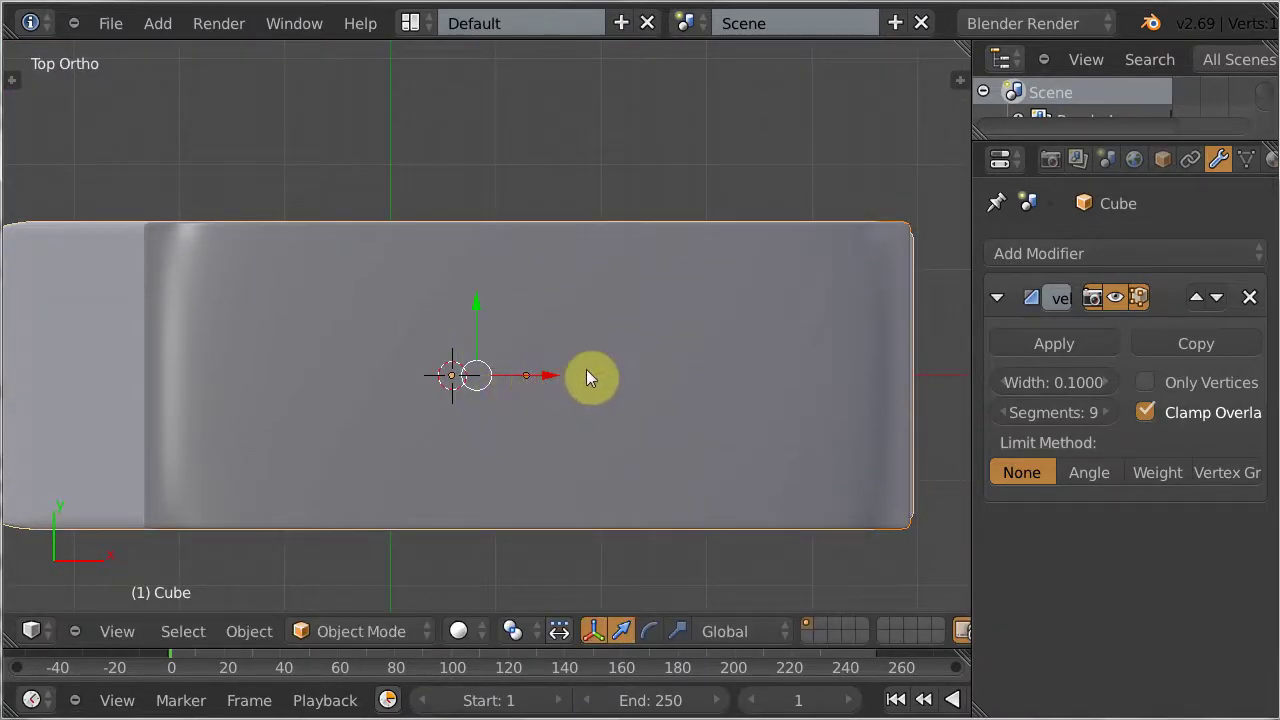
Snap the 3D cursor to the upper corner vertex of the upper base block at its armrest end
key(KP_1)
shift+middle_drag(580, 354, 726, 498)
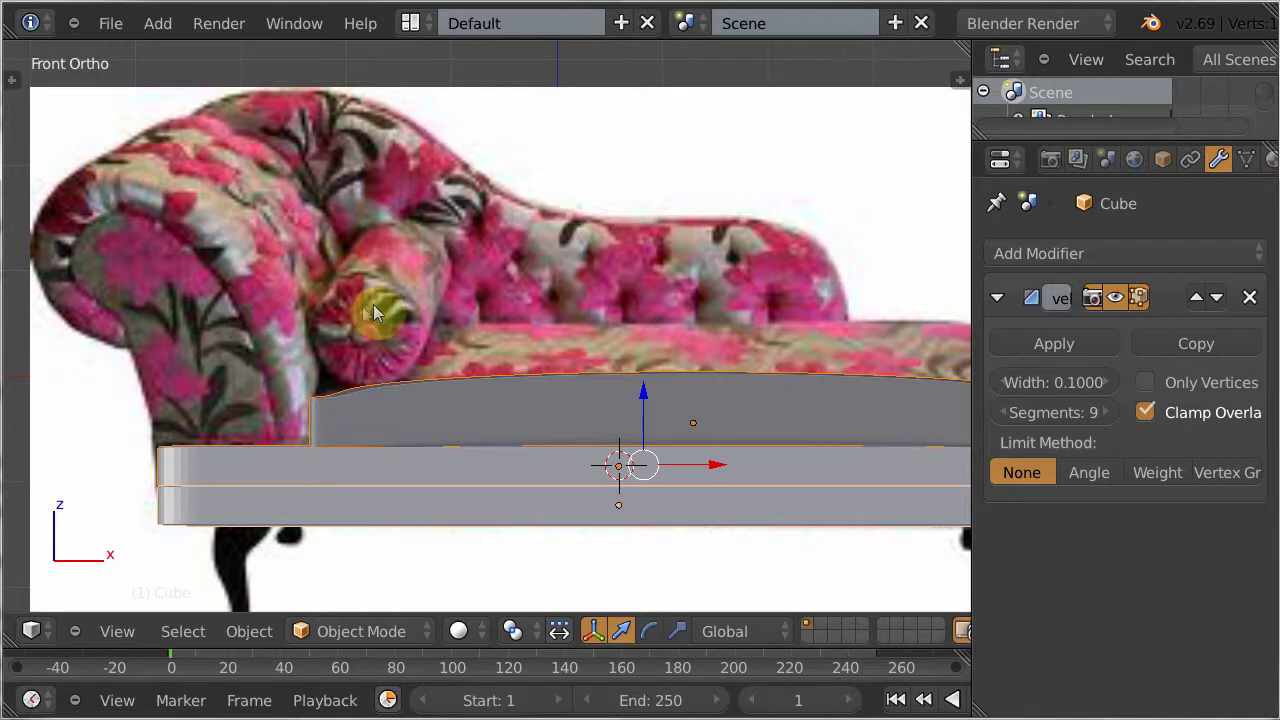
right_click(165, 455)
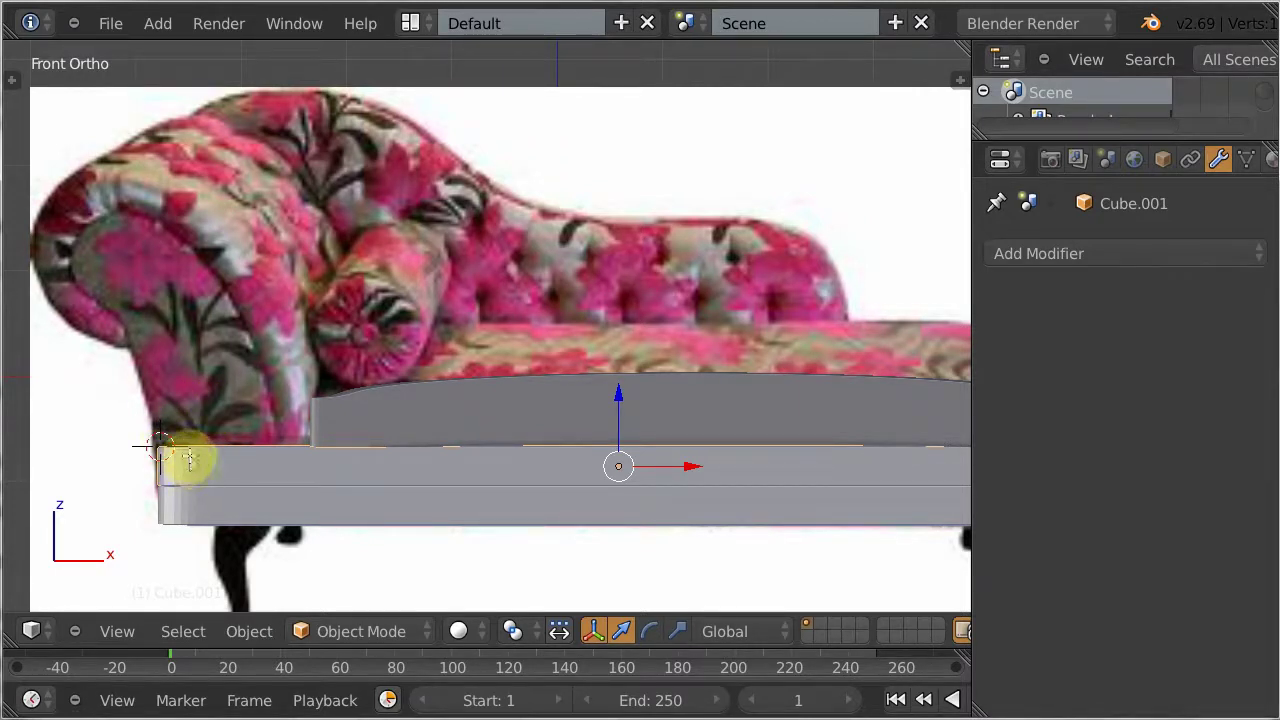
key(Tab)
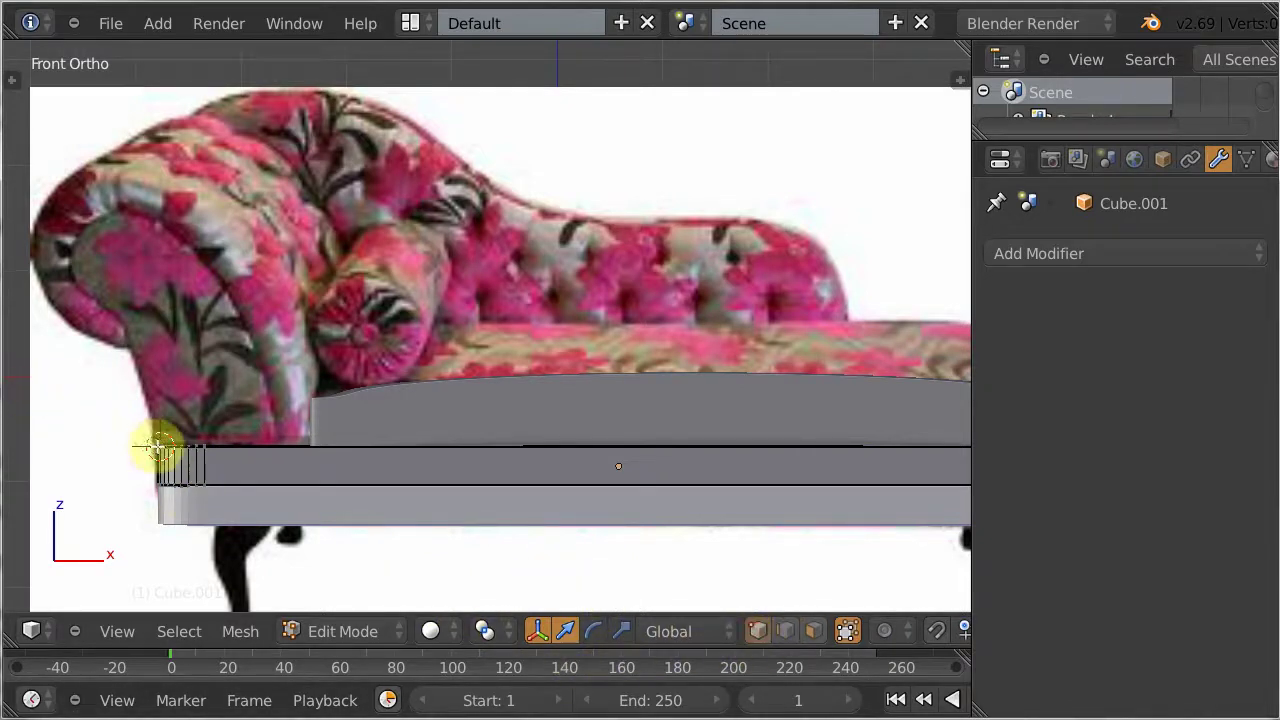
right_click(165, 450)
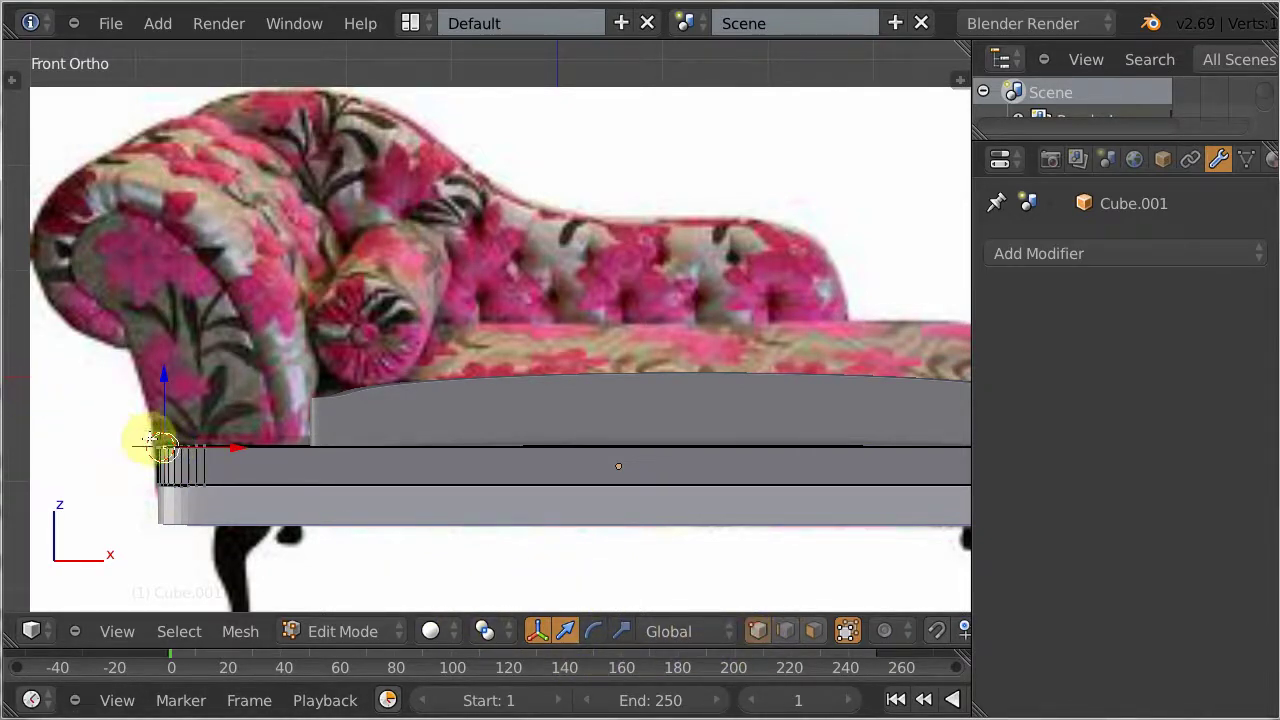
key(shift+s)
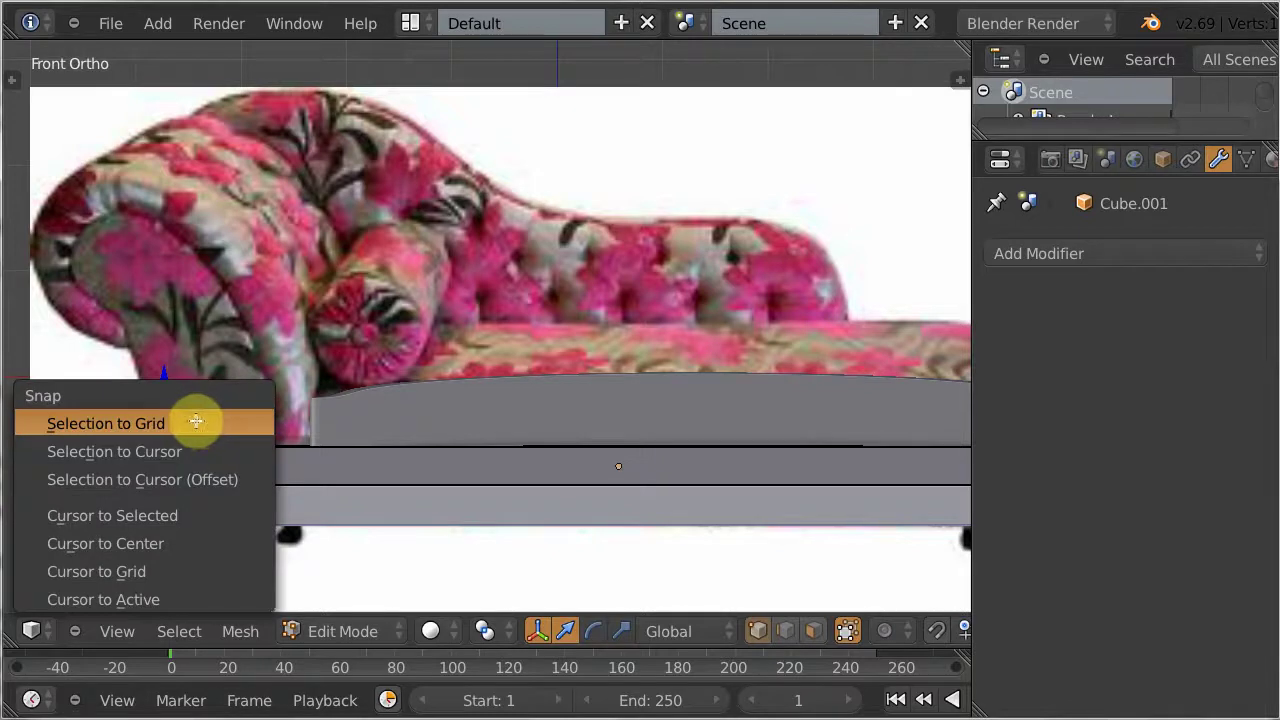
click(150, 515)
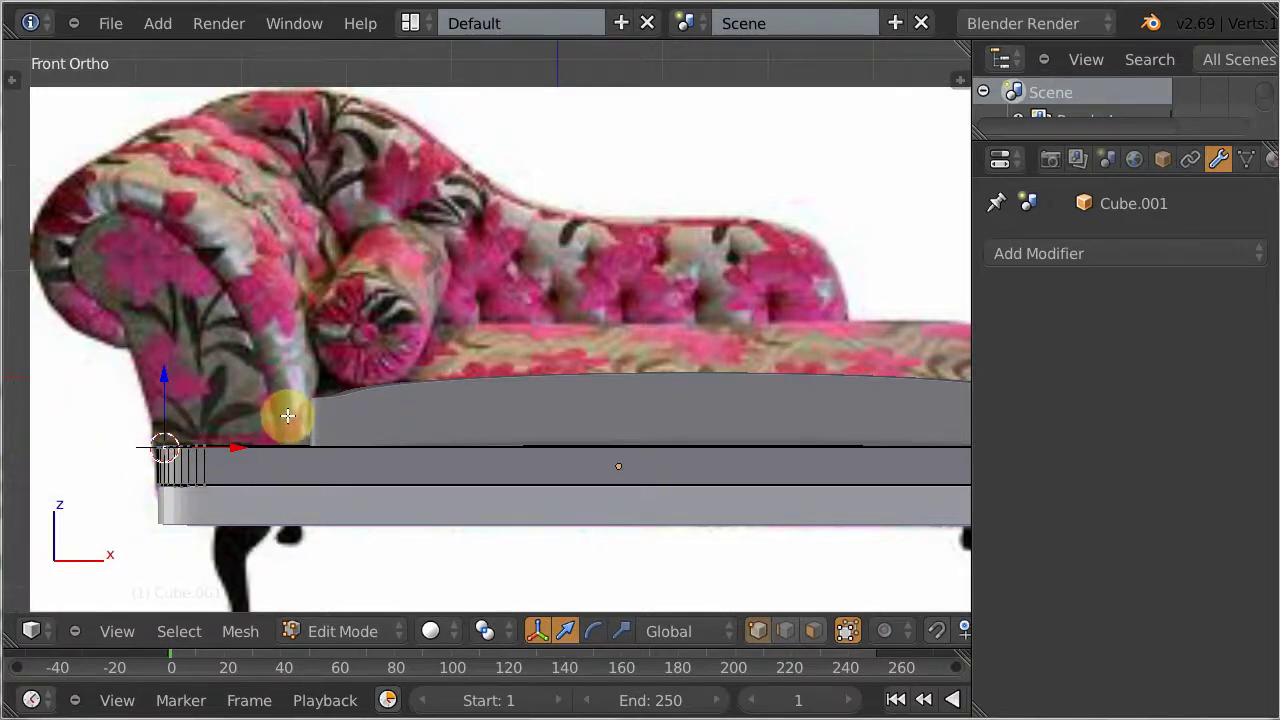
key(Tab)
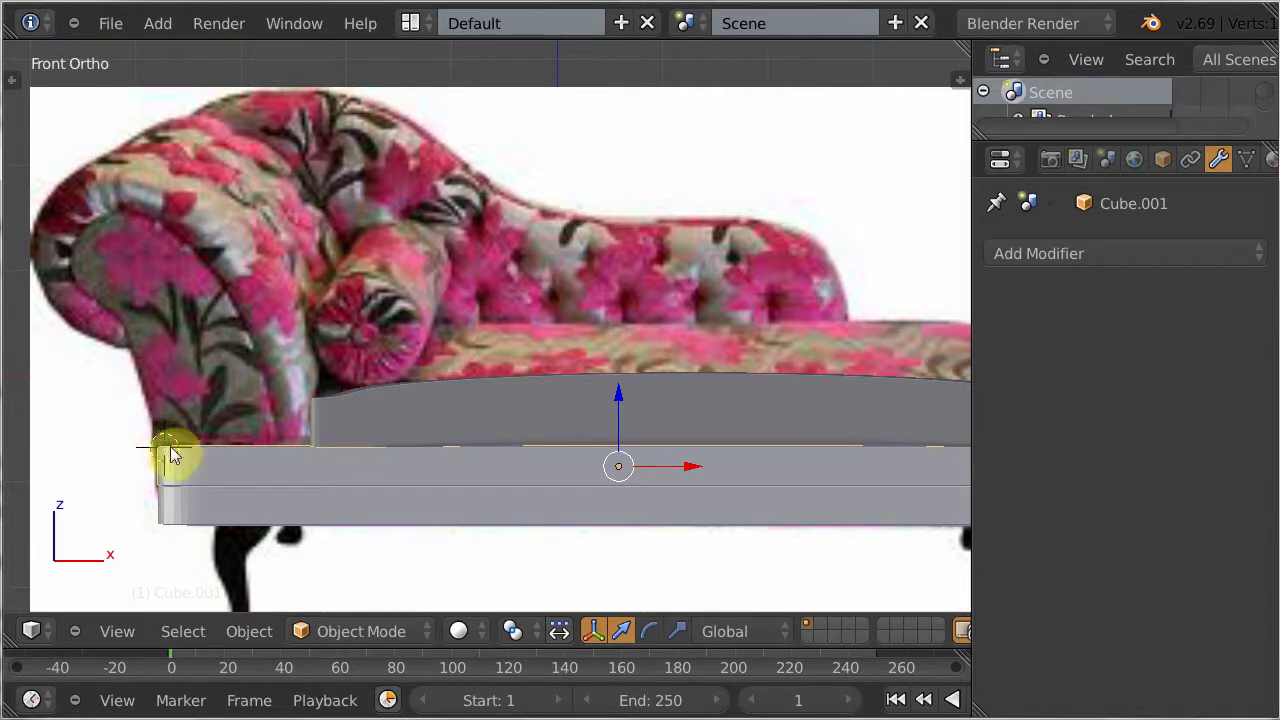
Deselect the upper base block, add a cylinder mesh at the 3D cursor and show its creation settings
key(a)
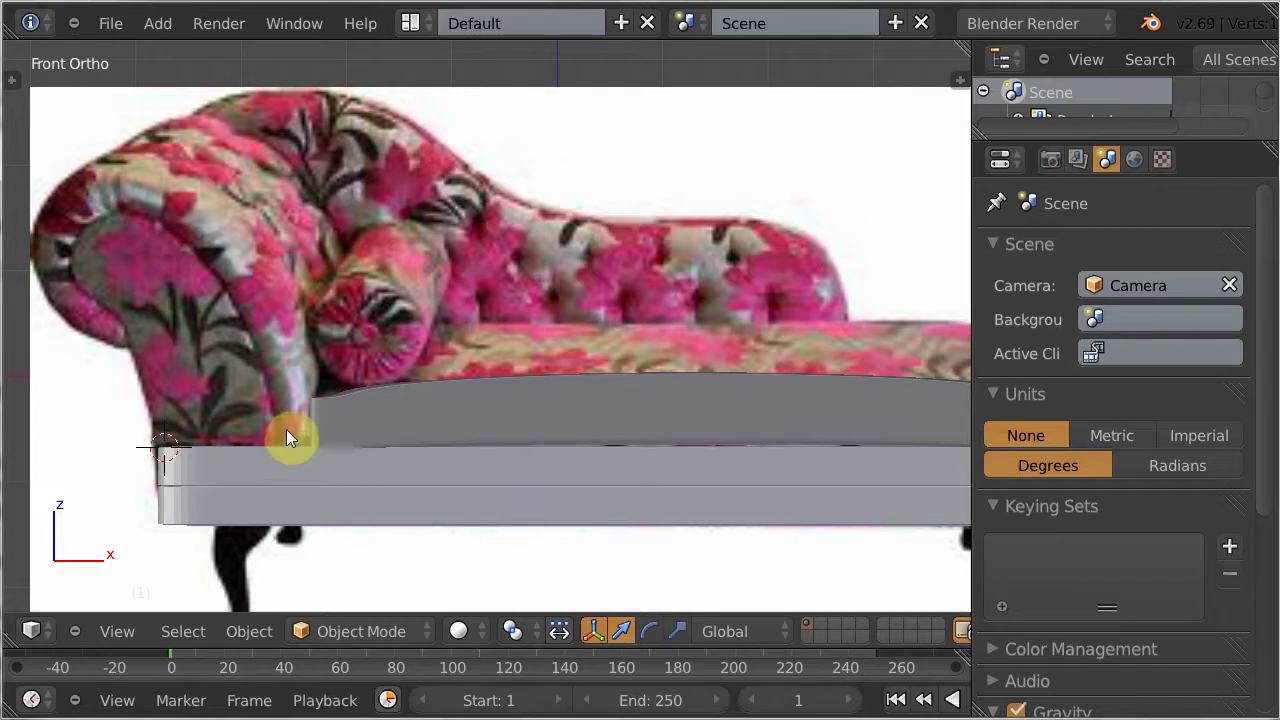
scroll(286, 429, down, 4)
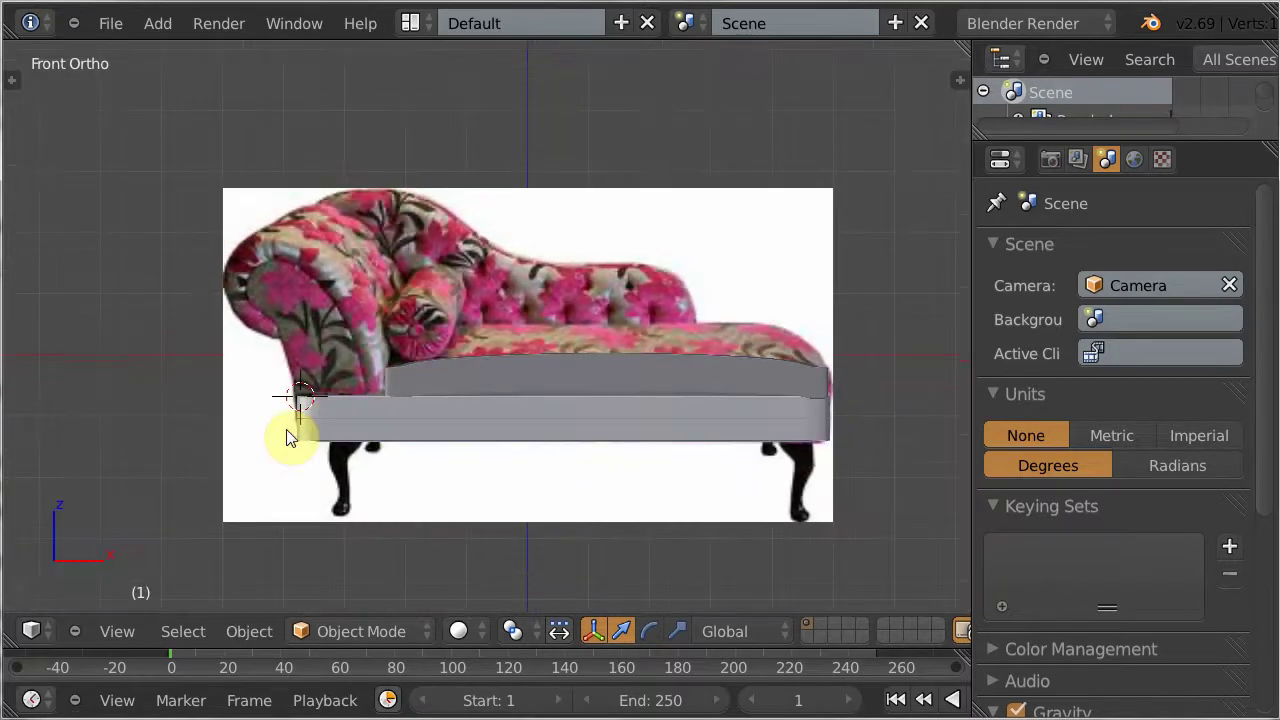
key(shift+a)
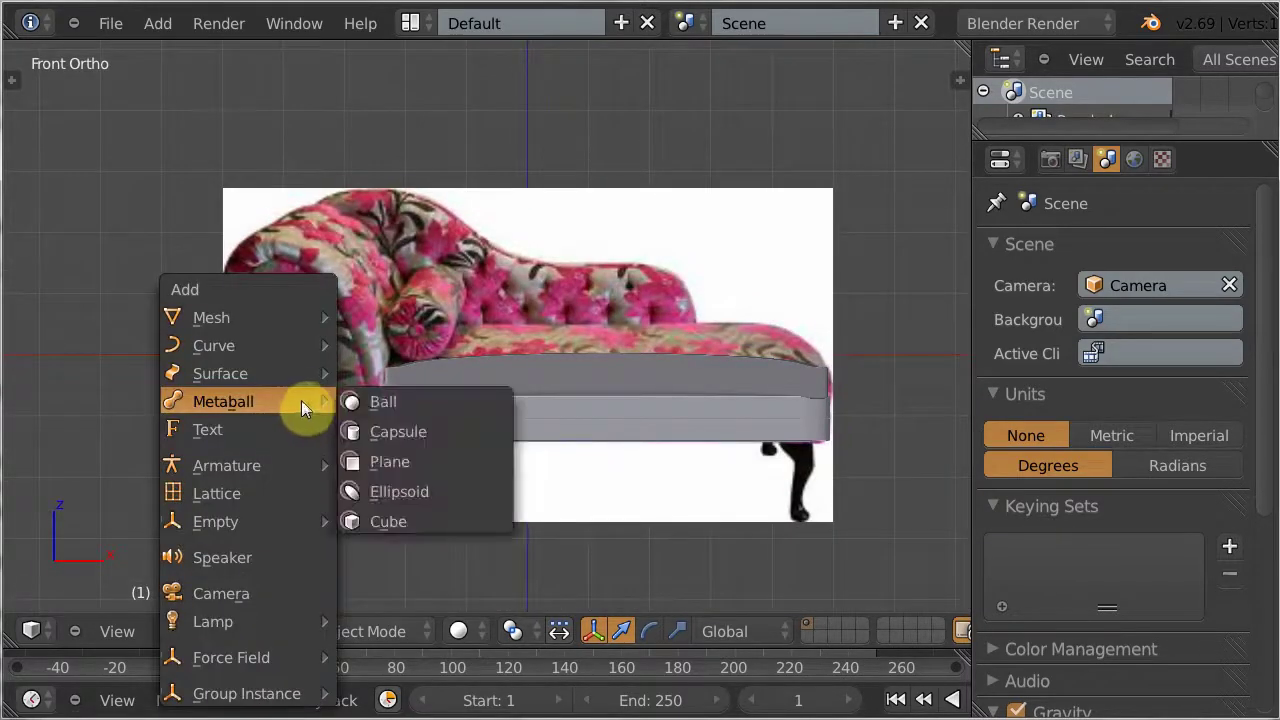
mouse_move(230, 317)
click(381, 457)
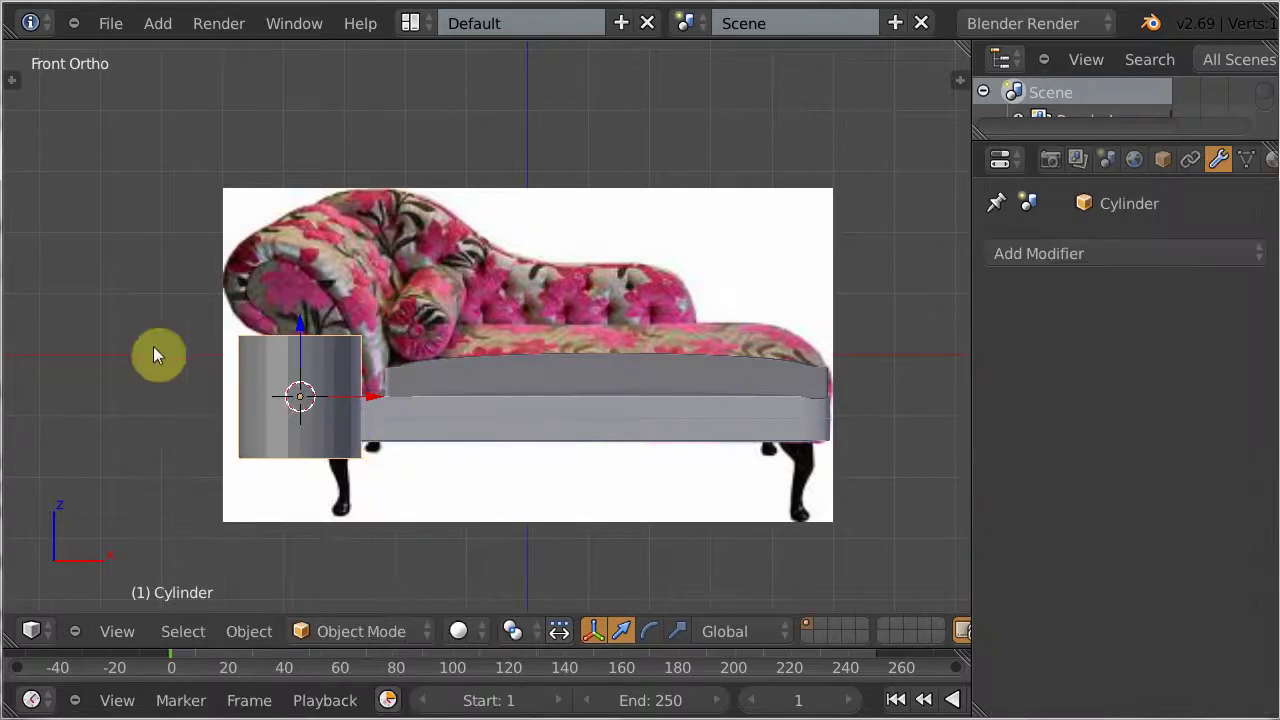
key(t)
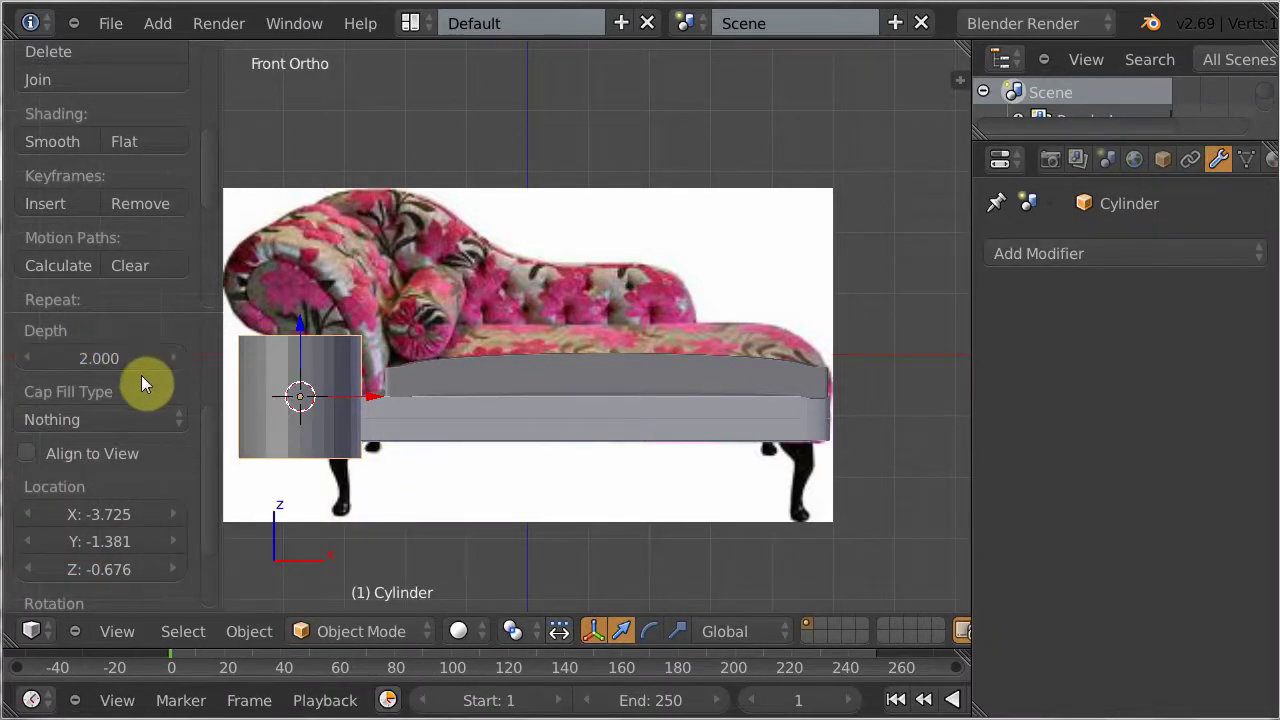
Switch the new cylinder's cap fill type to Ngon and back to Nothing
click(65, 420)
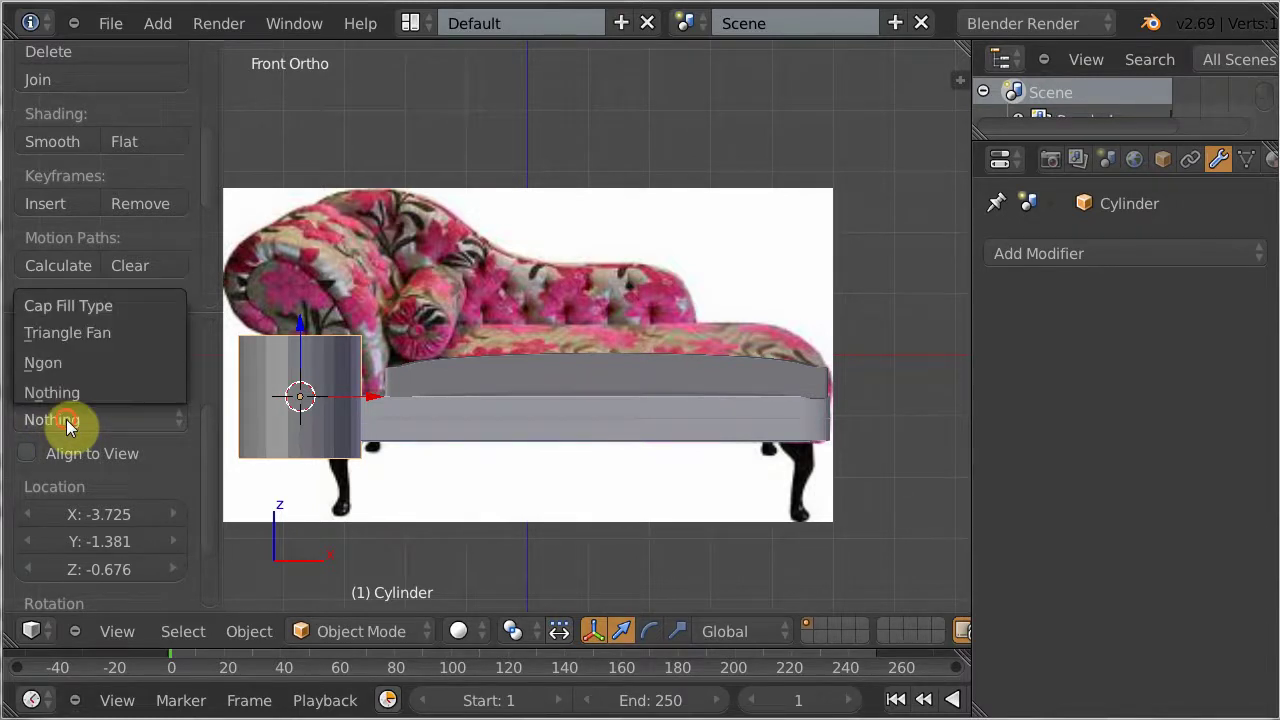
click(47, 362)
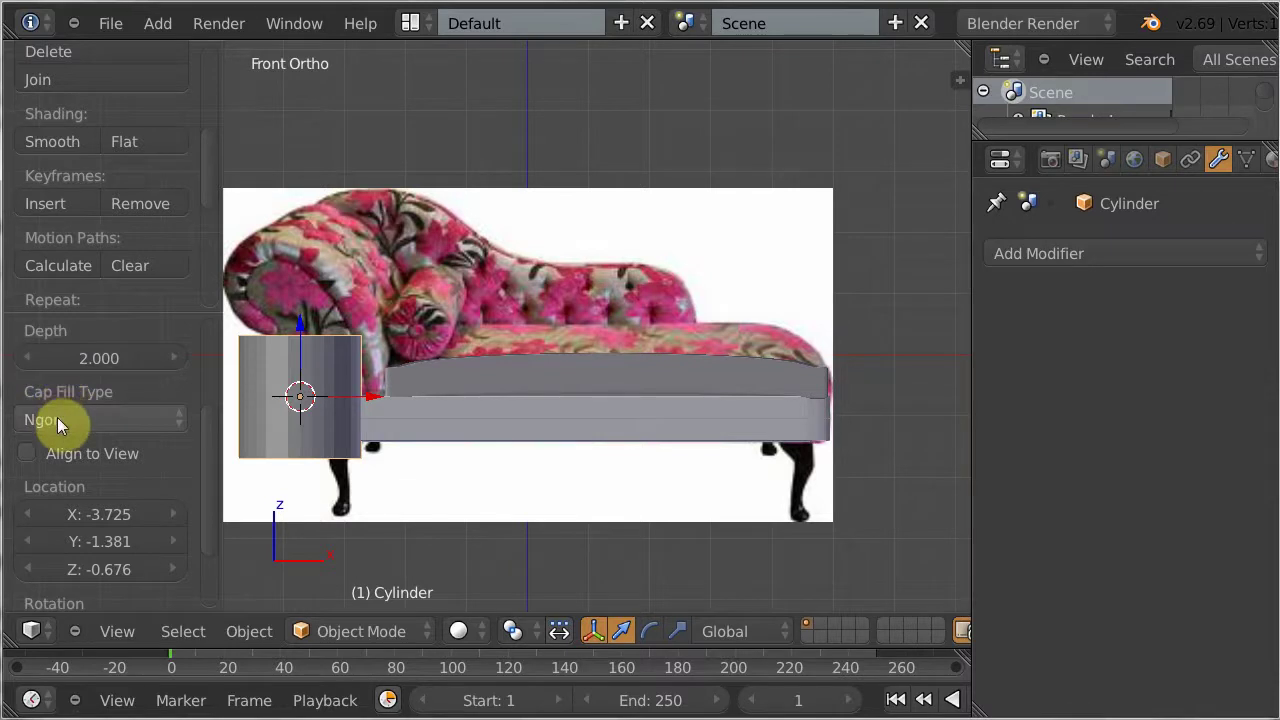
click(63, 420)
click(54, 391)
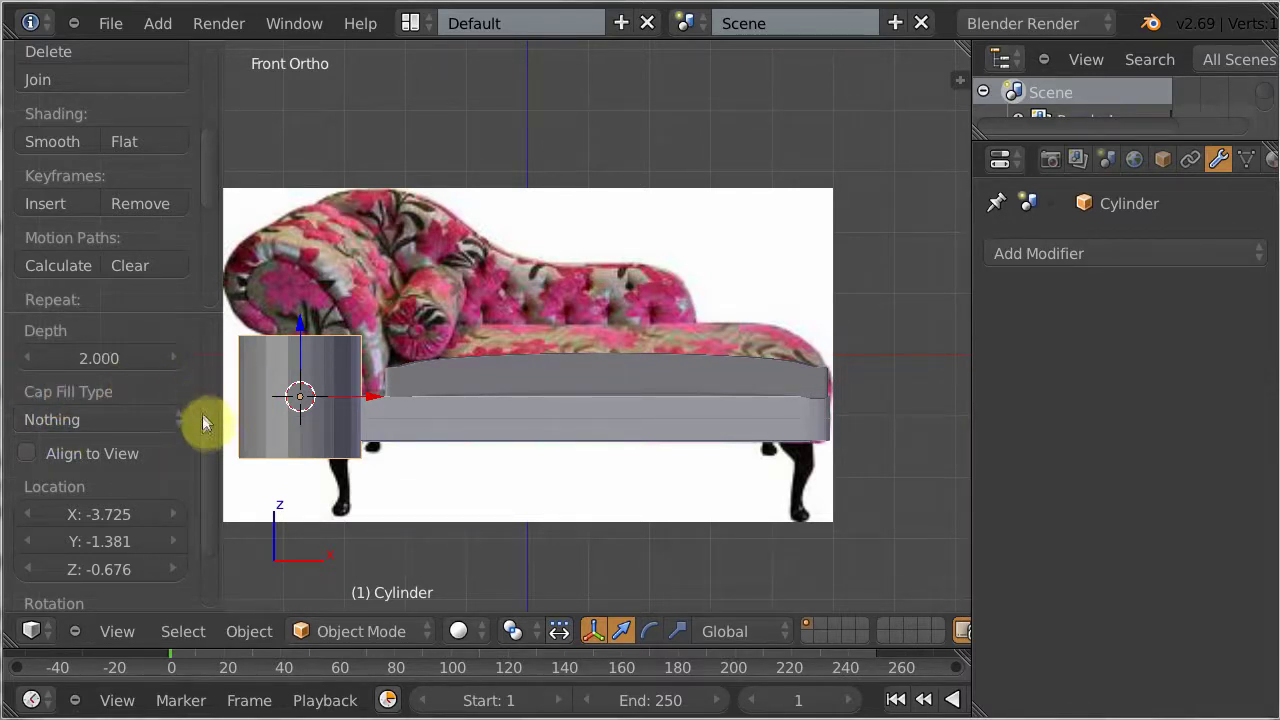
Set the new cylinder's vertex count to 12 and hide the creation settings
scroll(202, 413, up, 5)
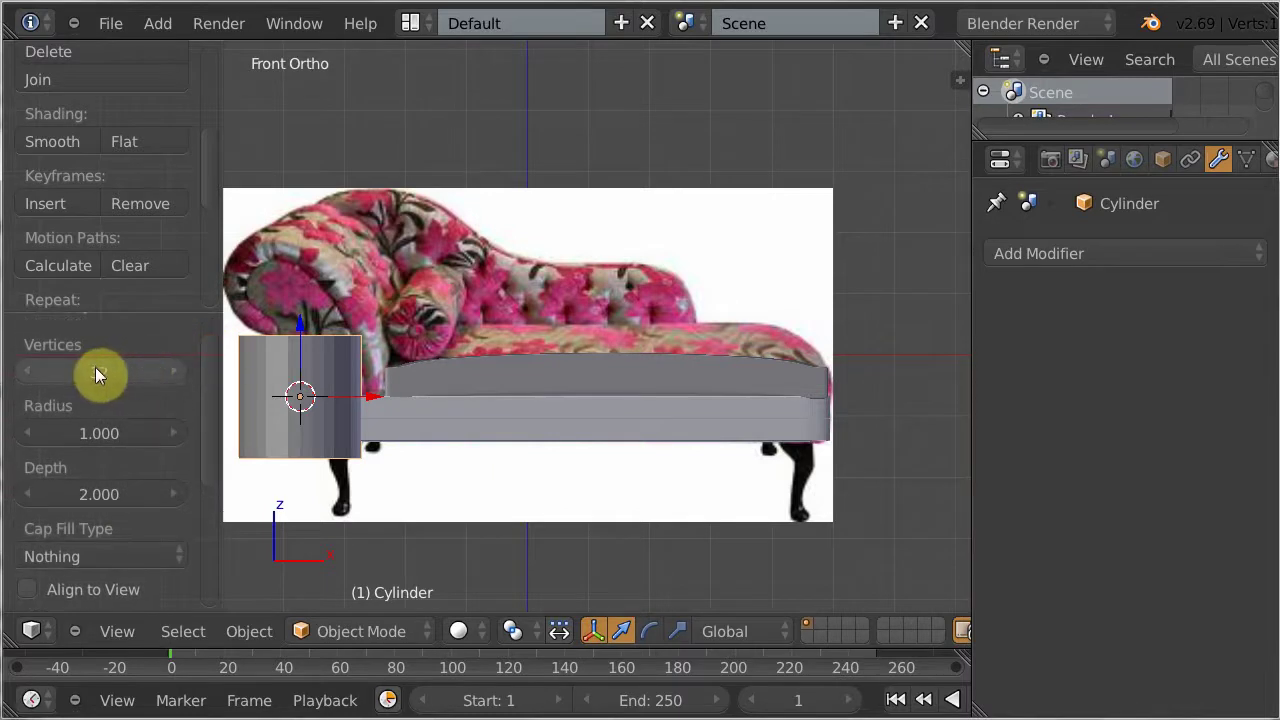
click(99, 372)
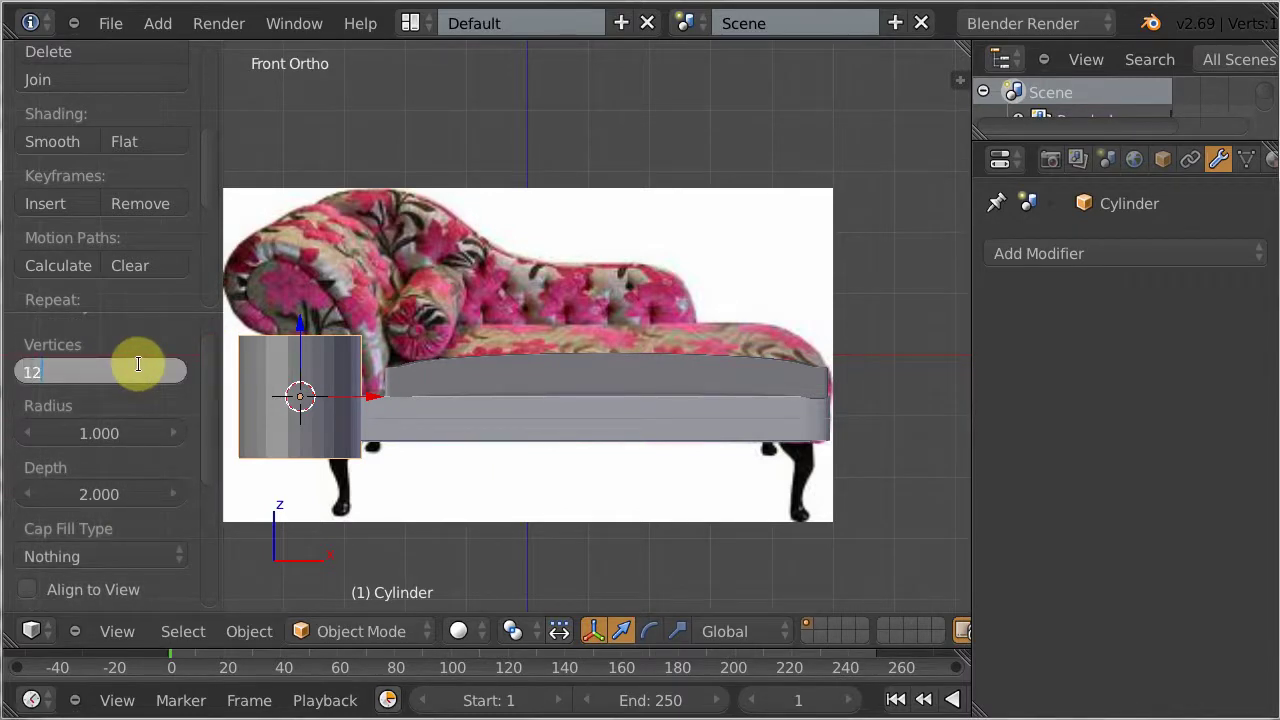
text(12)
key(Return)
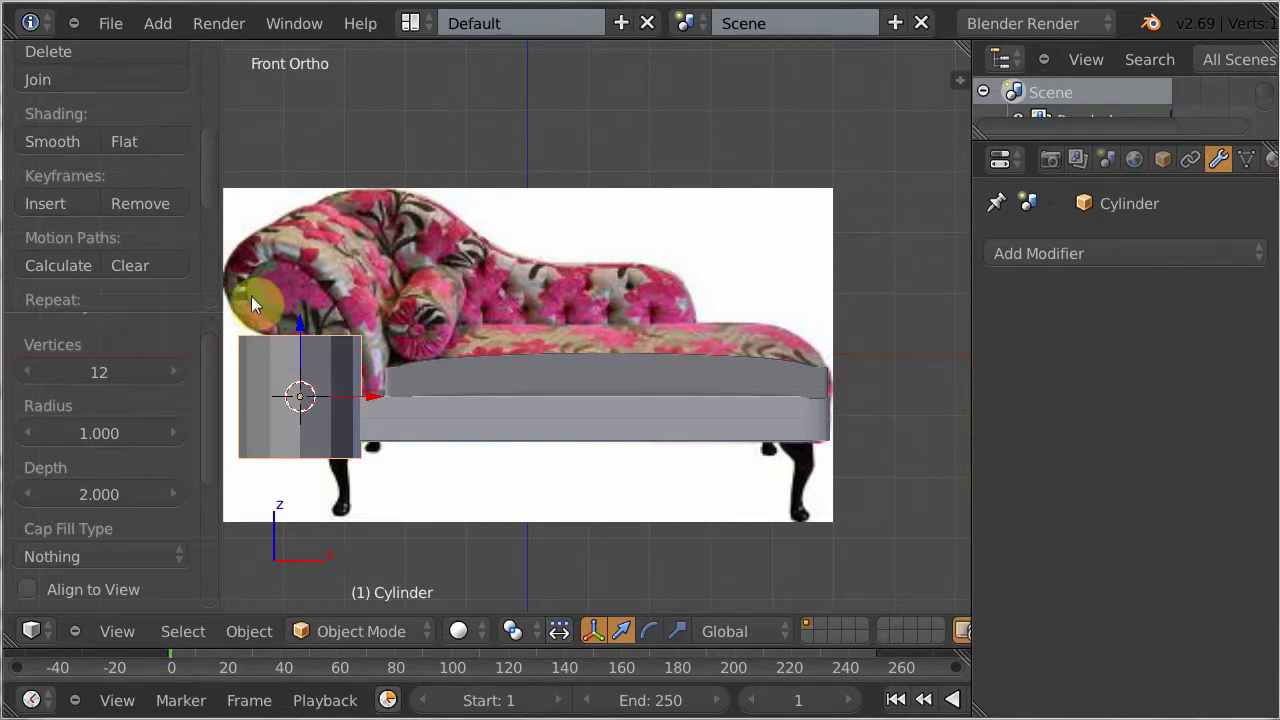
key(t)
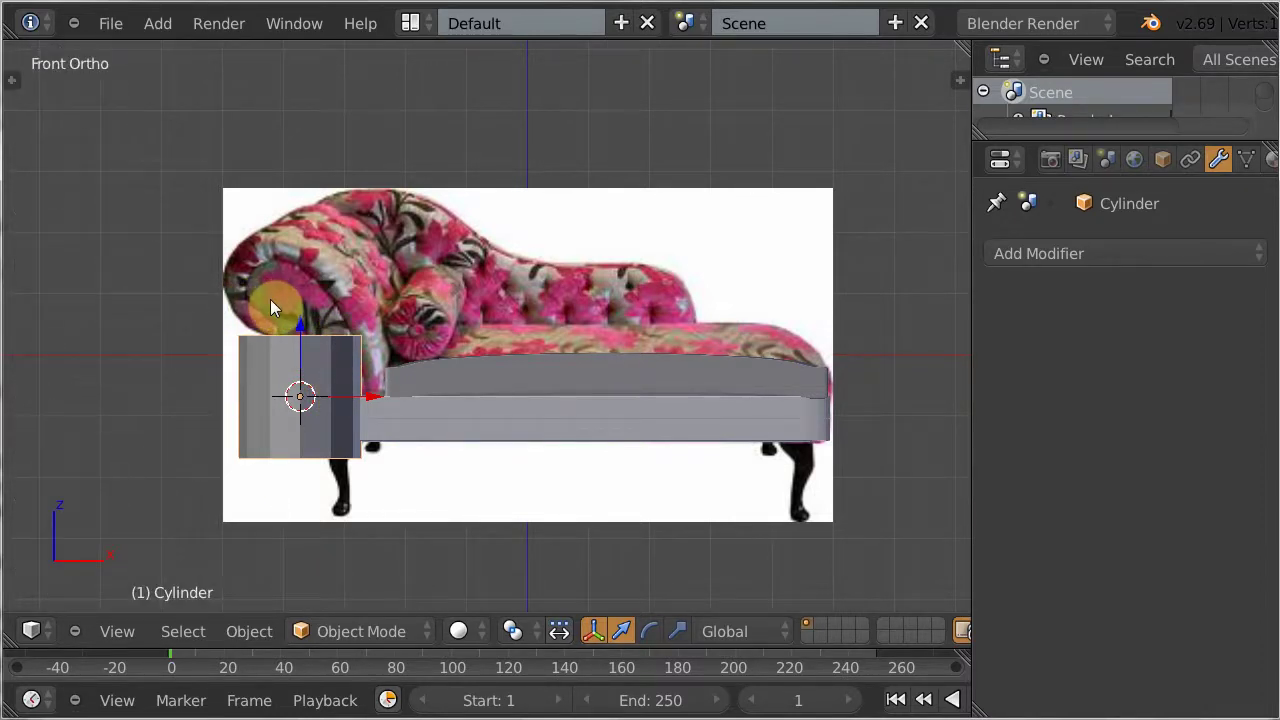
Rotate the cylinder 90 degrees around the X axis
text(r90)
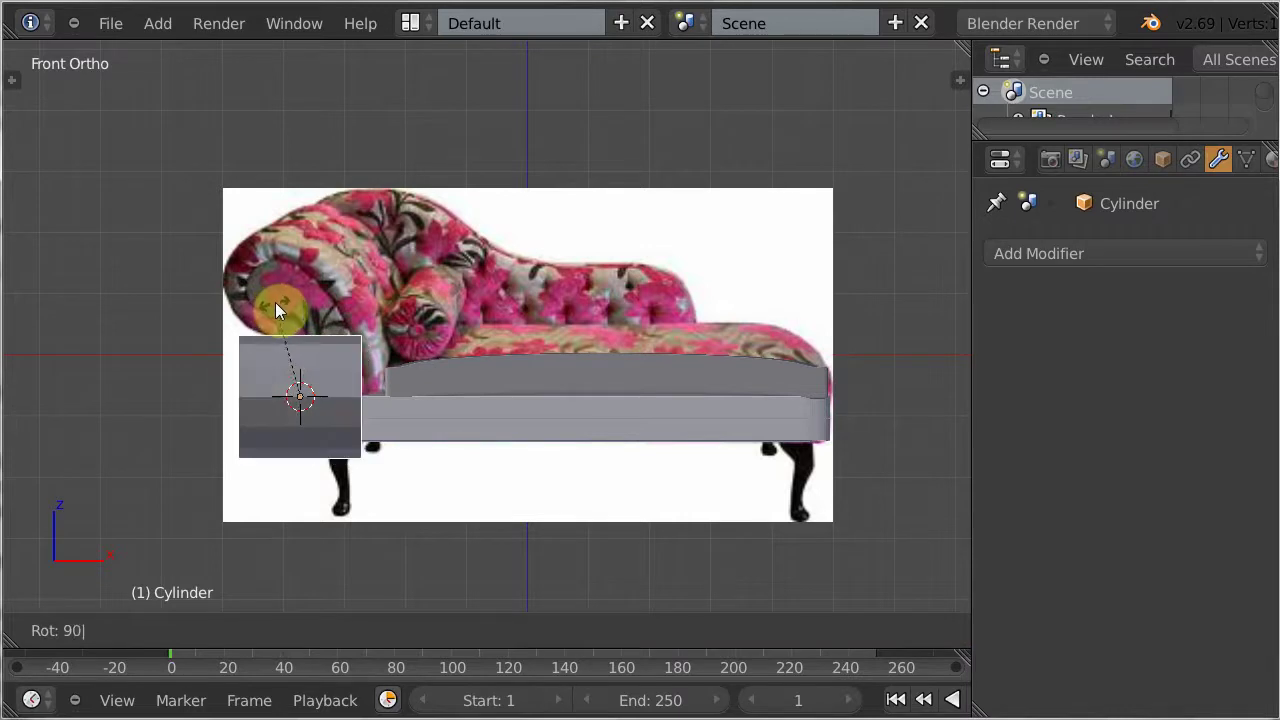
text(x)
key(Return)
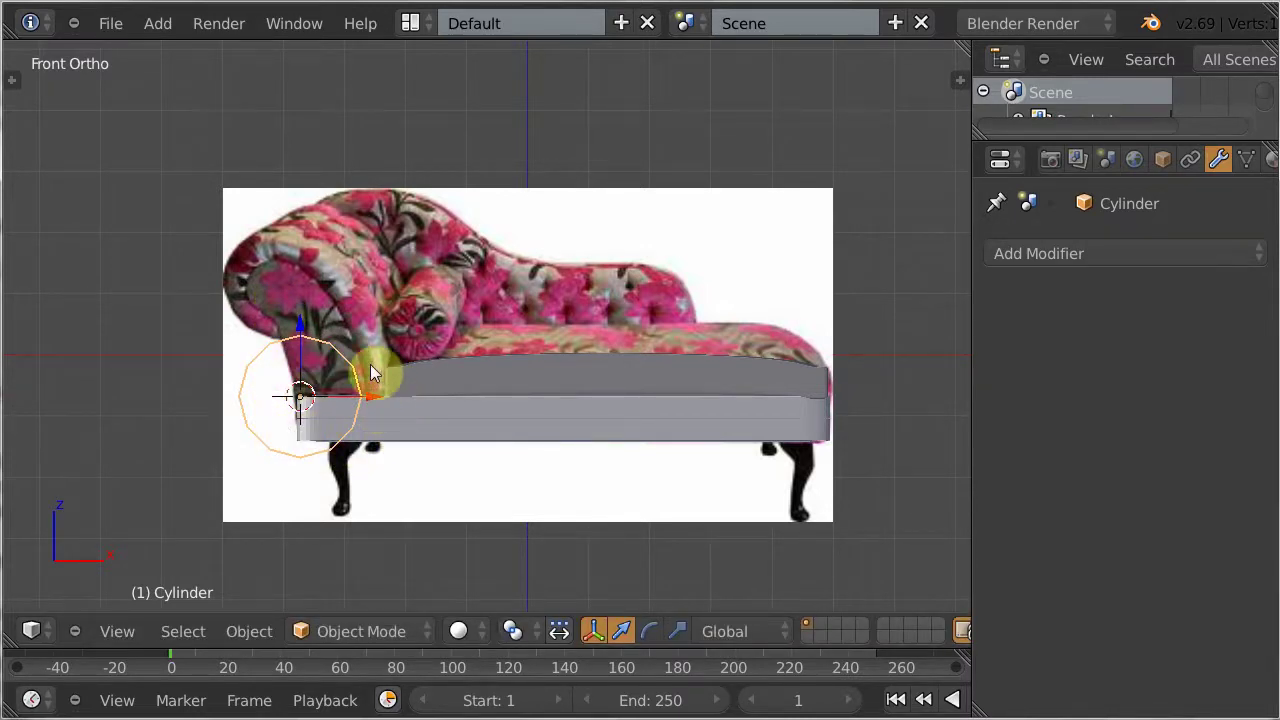
In Edit Mode, raise the whole cylinder mesh along Z so its lowest point meets the upper base block's top
scroll(370, 374, up, 4)
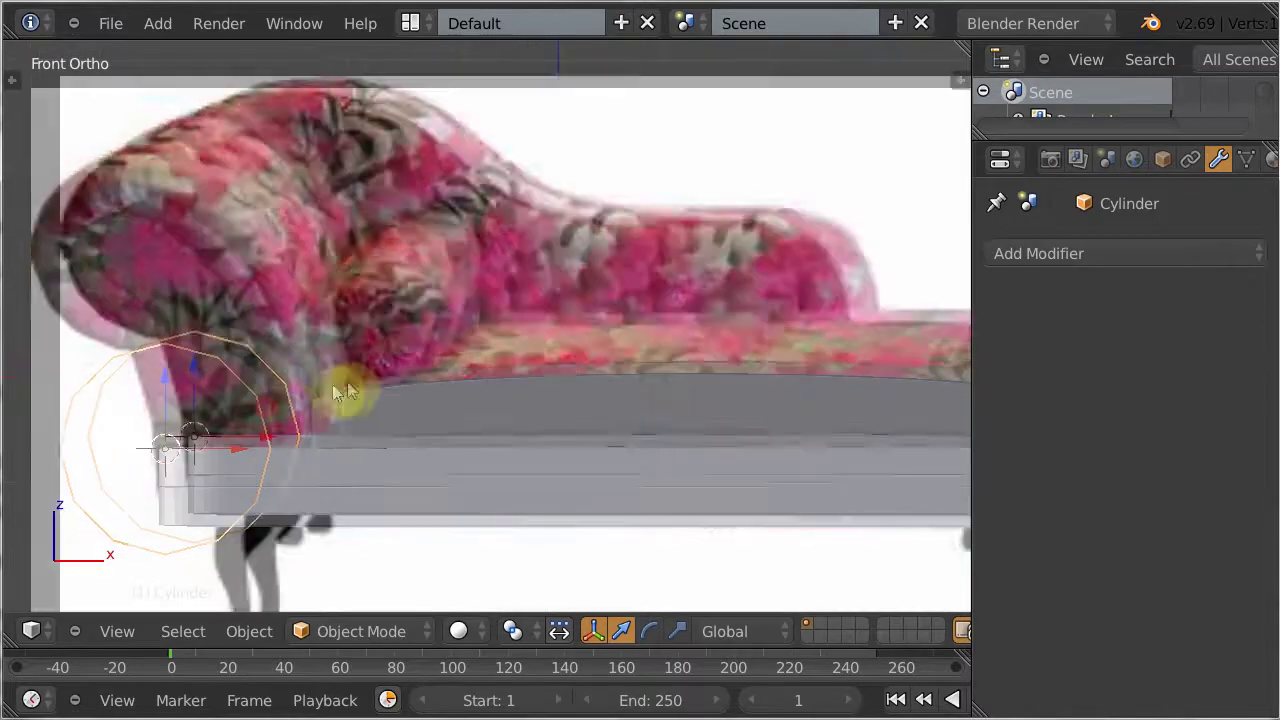
shift+middle_drag(349, 389, 435, 401)
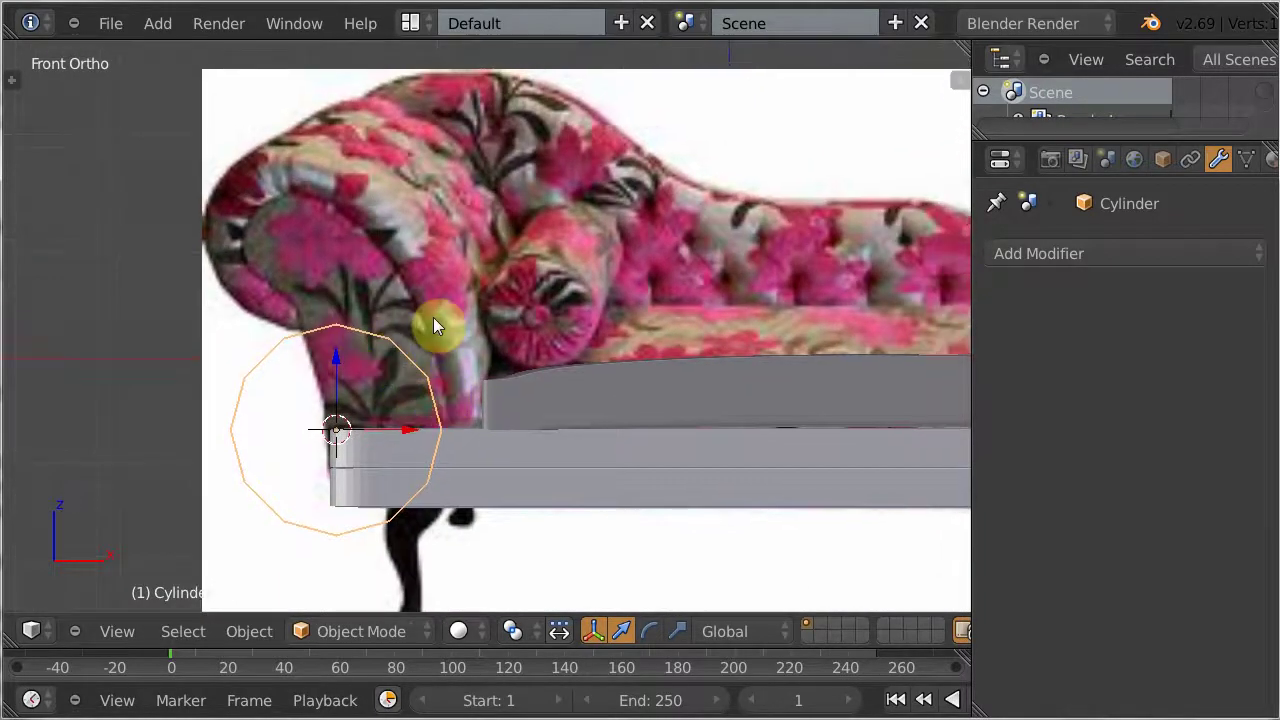
key(Tab)
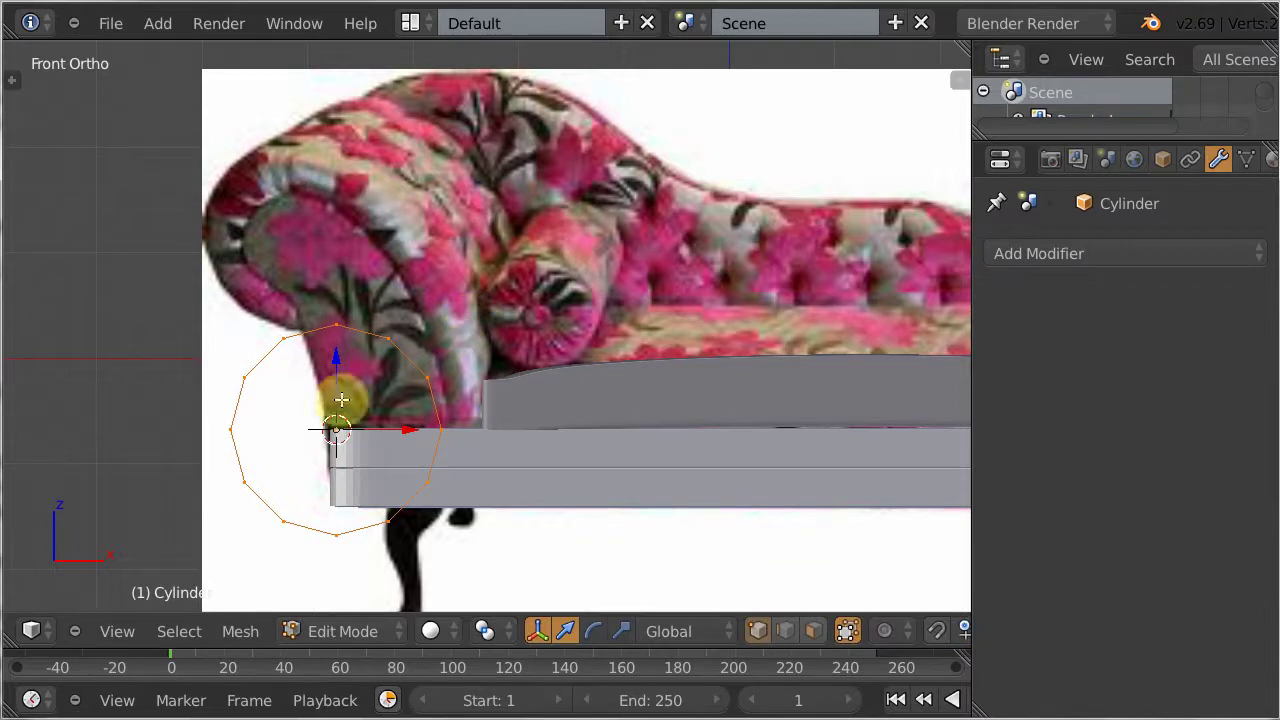
key(g)
key(z)
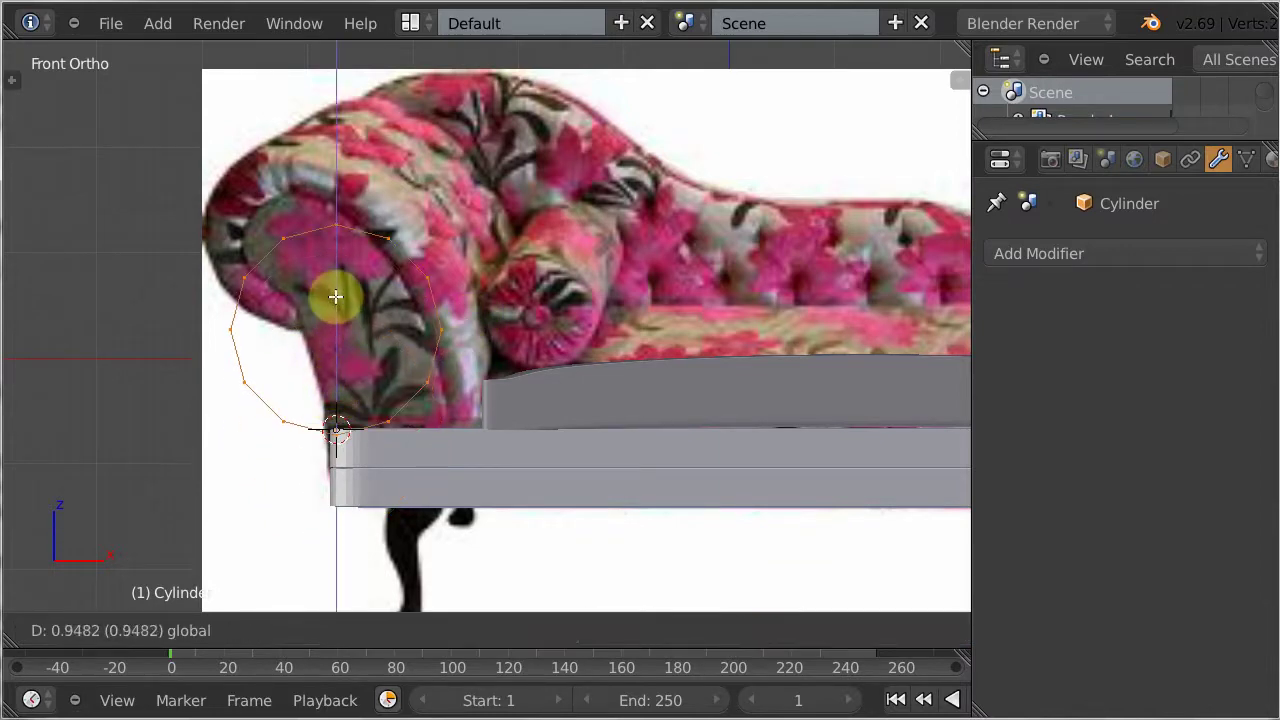
click(334, 286)
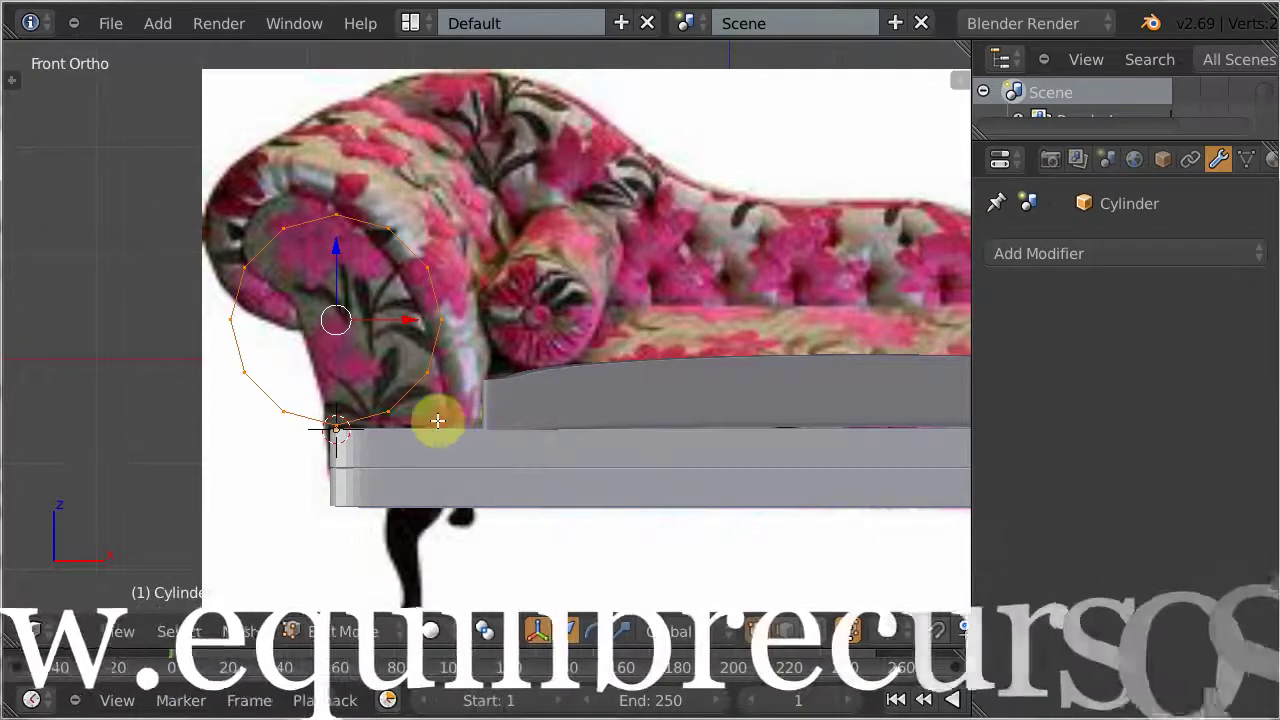
In right view, move the whole cylinder mesh along Y until its front end is flush with the base's front side
key(a)
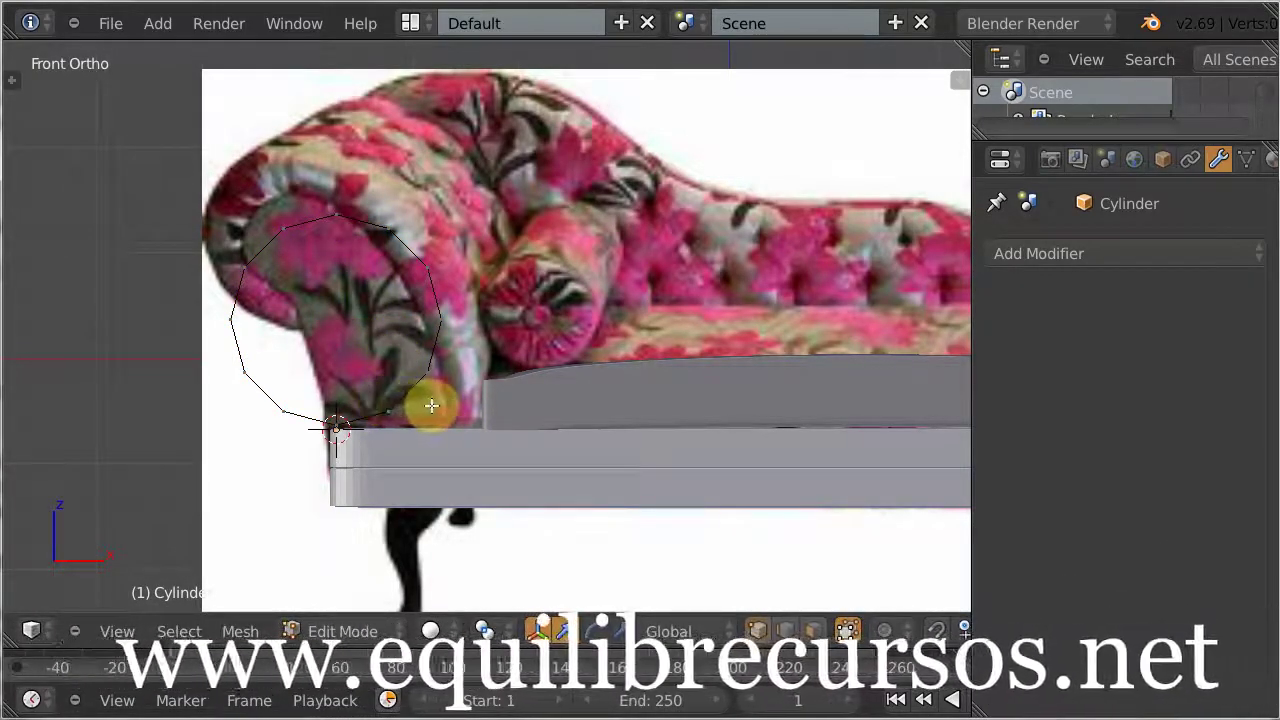
key(KP_3)
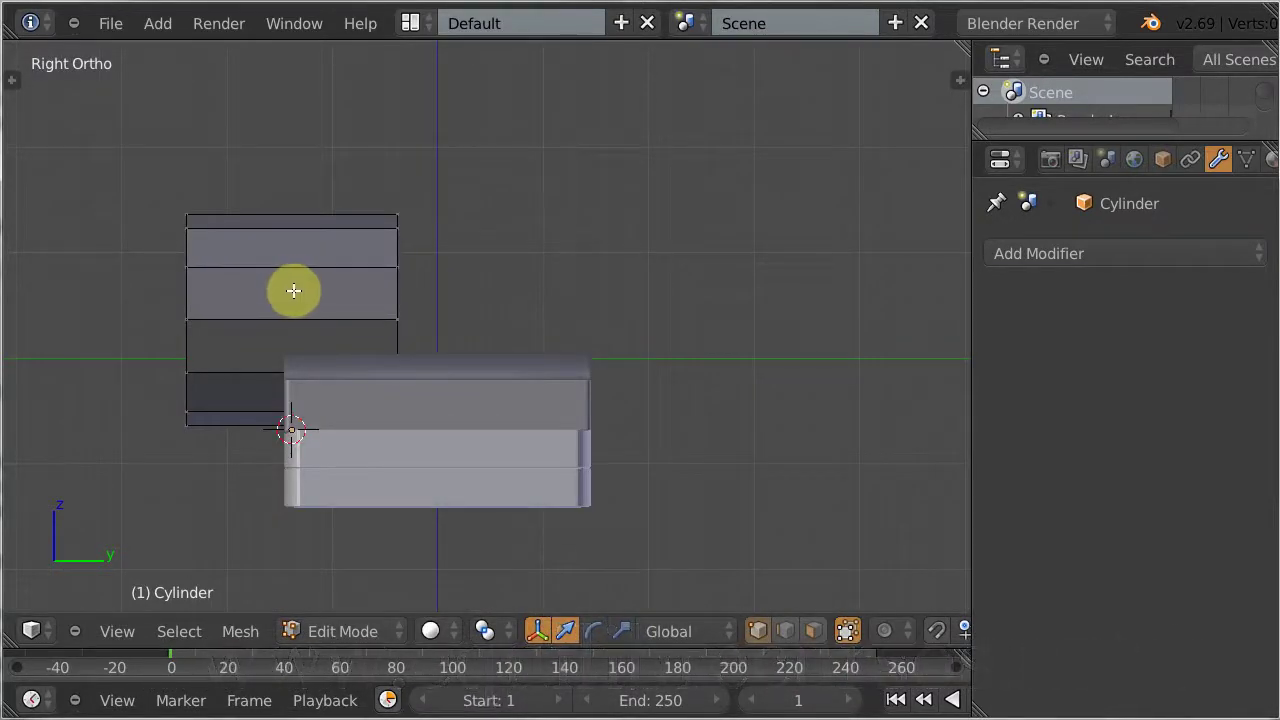
key(a)
drag(323, 314, 421, 328)
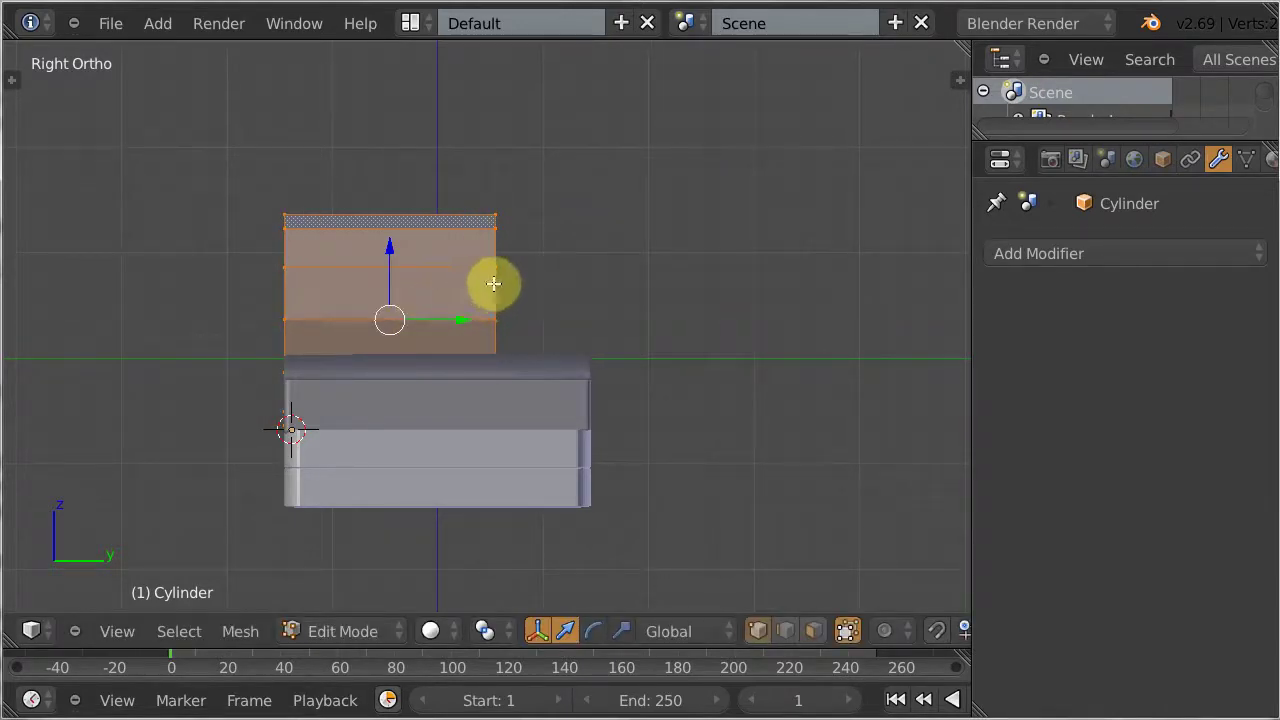
In wireframe, select the cylinder's rear ring of vertices and delete it, leaving only the front ring
key(z)
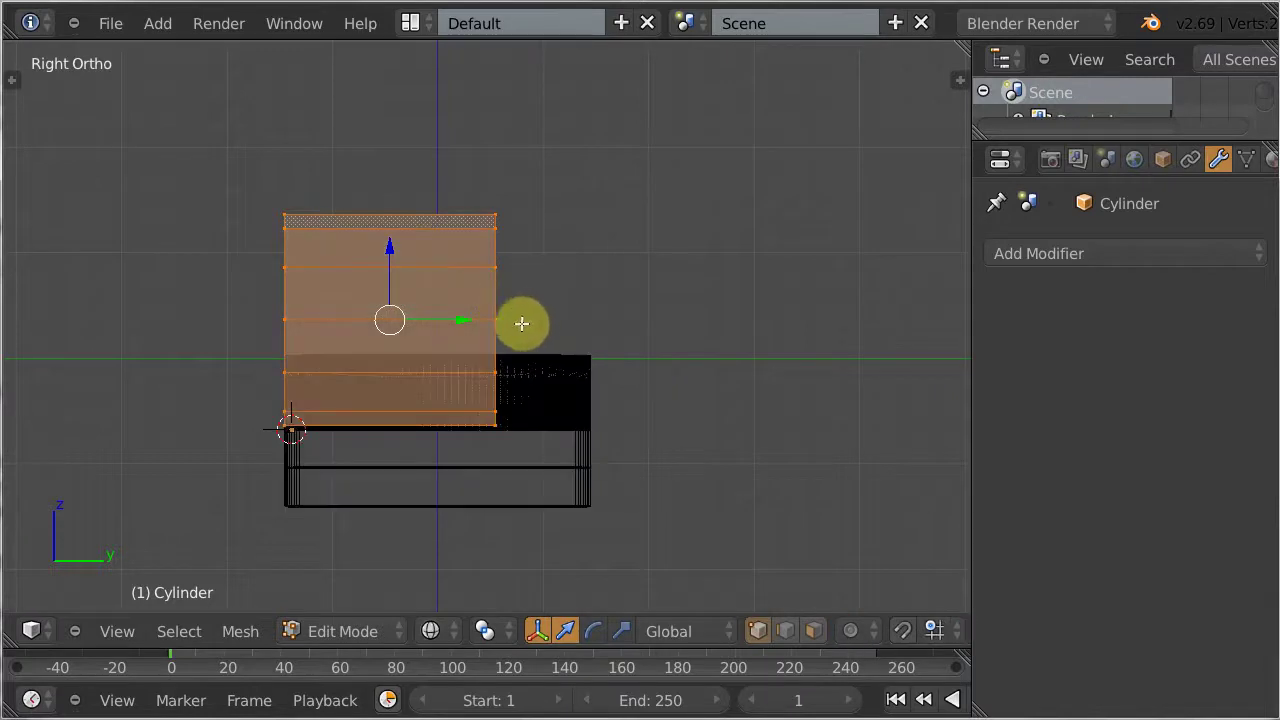
key(a)
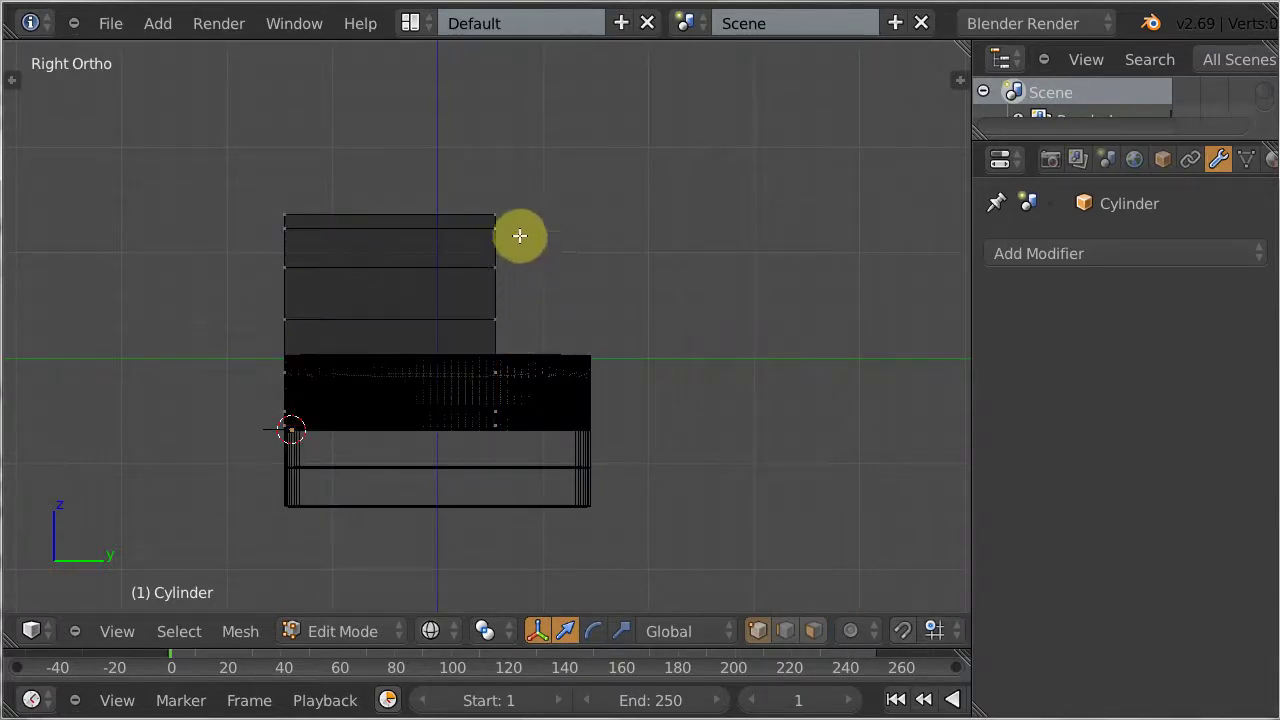
mouse_move(422, 174)
ctrl+mouse_down()
mouse_move(423, 374)
mouse_move(517, 477)
mouse_move(594, 369)
mouse_move(583, 256)
mouse_move(543, 214)
mouse_move(423, 174)
ctrl+mouse_up()
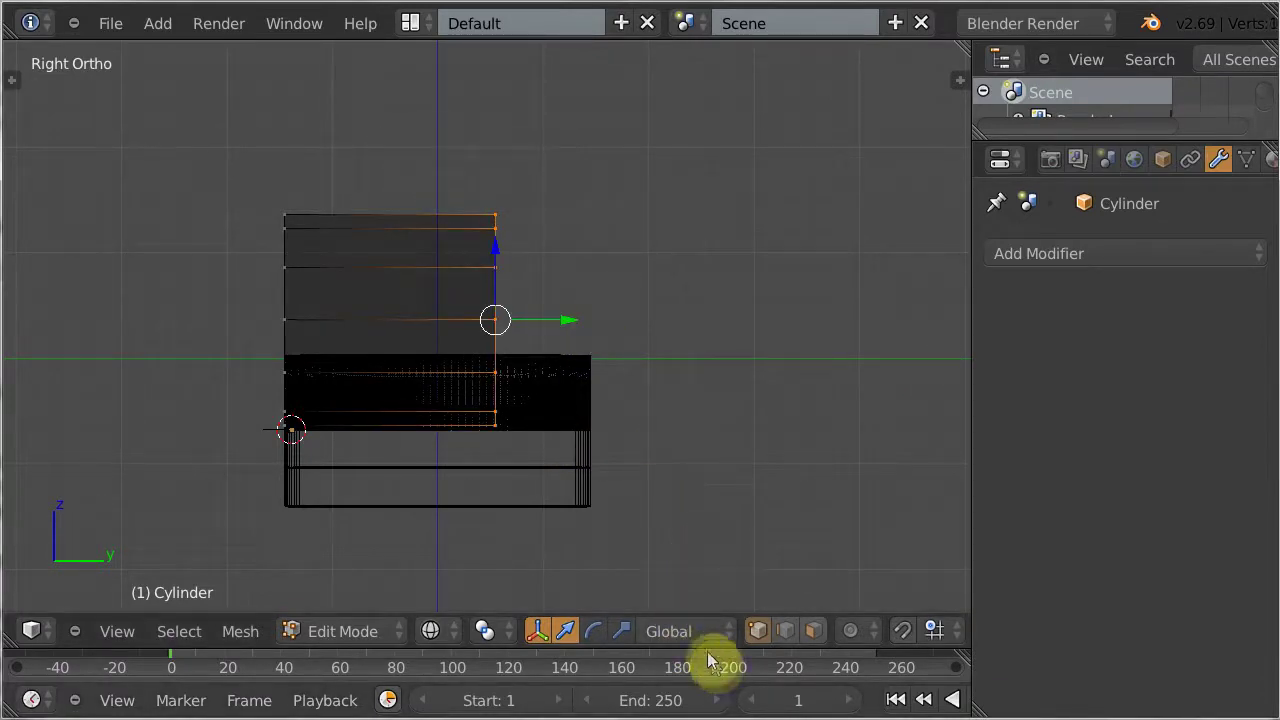
key(x)
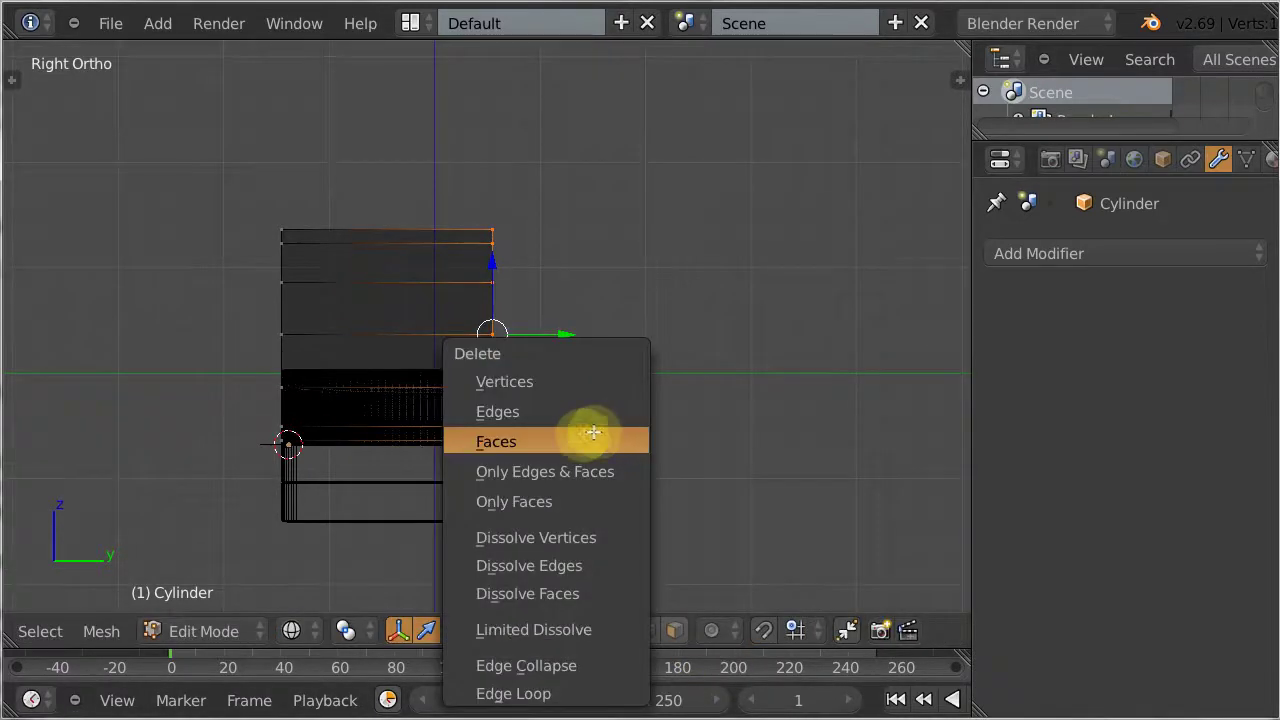
click(541, 383)
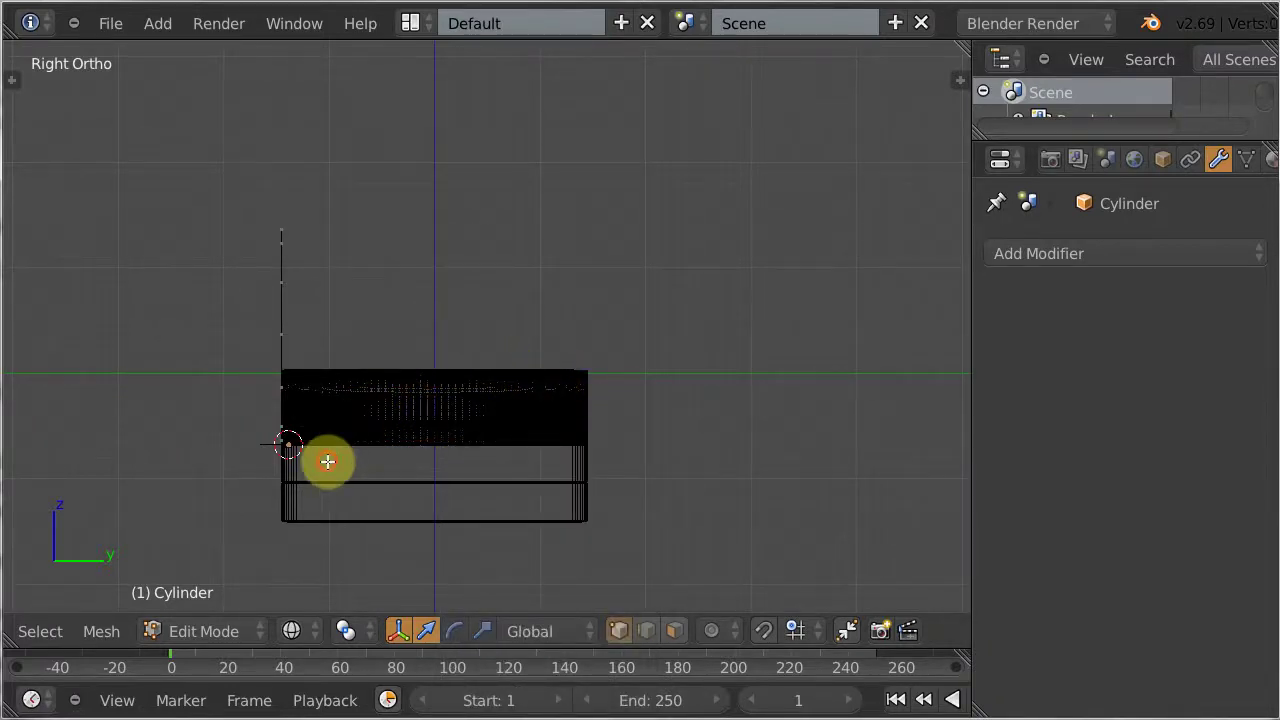
In front view, flatten the ring's three lower seat-side vertices with a Z scale of 0 and lower them onto the base's top edge
middle_drag(327, 461, 531, 480)
key(KP_1)
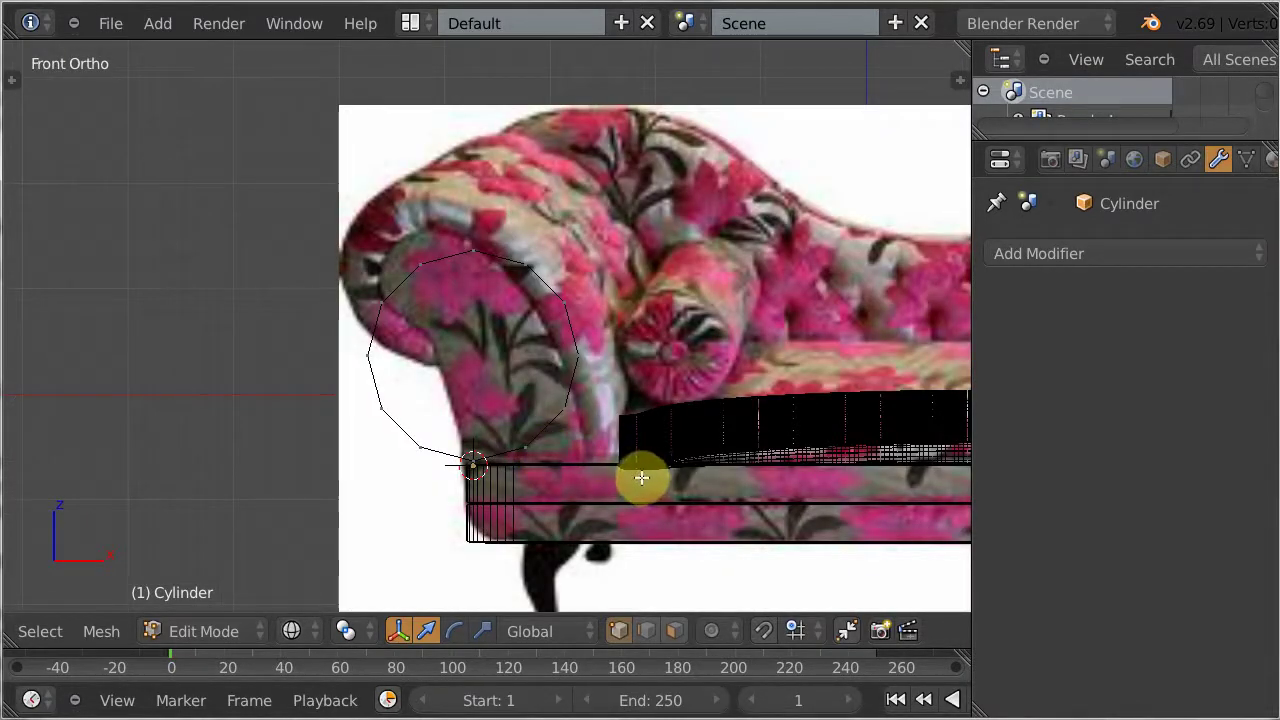
key(Tab)
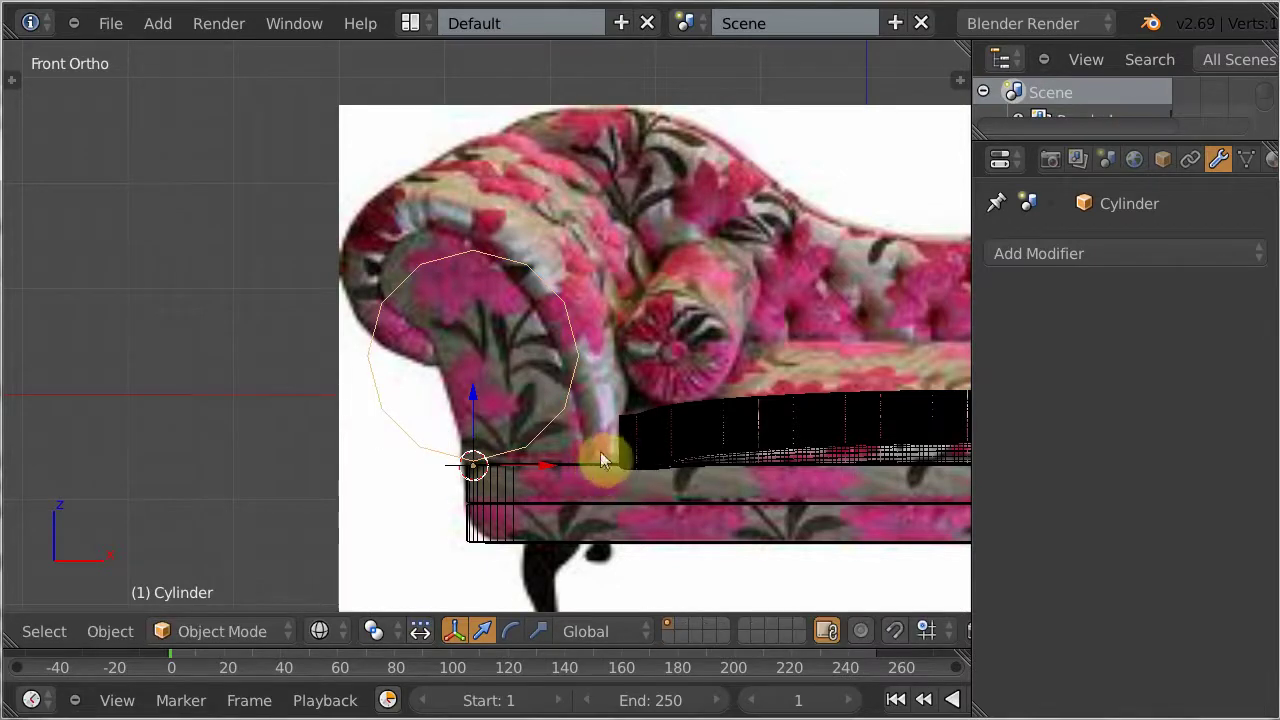
key(Tab)
shift+middle_drag(626, 451, 353, 473)
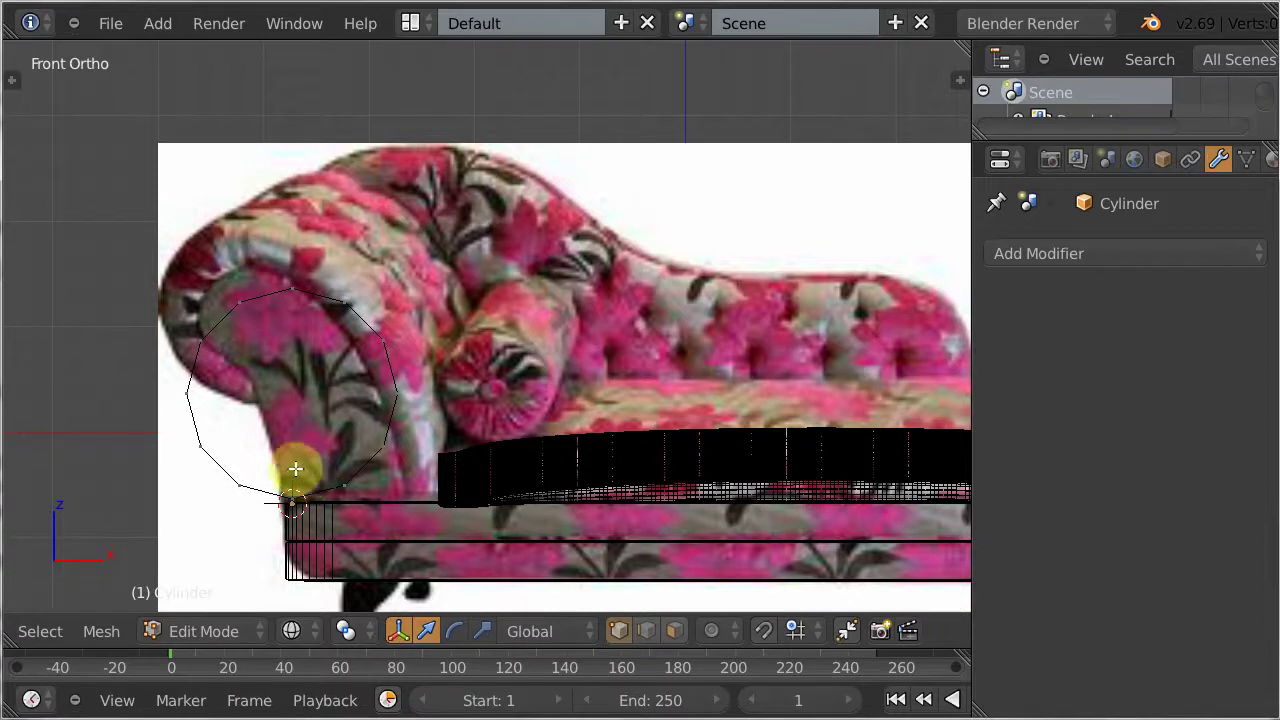
mouse_move(268, 486)
ctrl+mouse_down()
mouse_move(280, 531)
mouse_move(394, 486)
mouse_move(386, 438)
mouse_move(300, 435)
ctrl+mouse_up()
key(s)
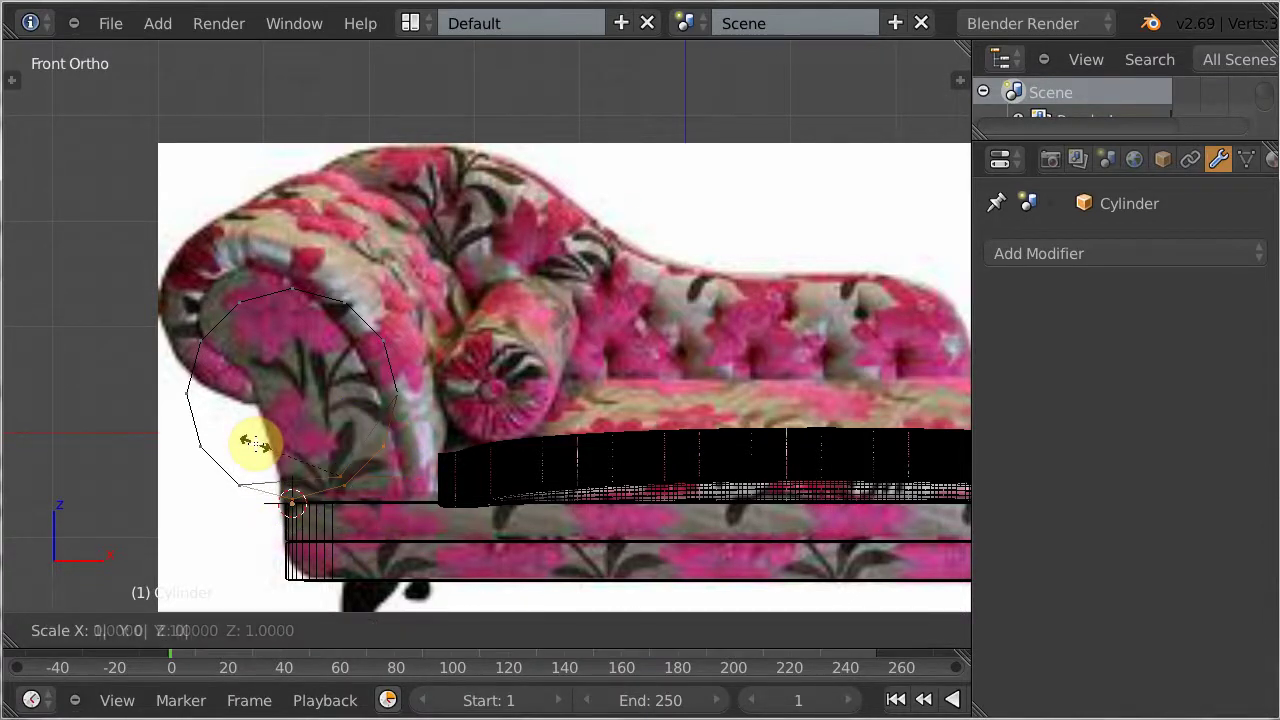
key(z)
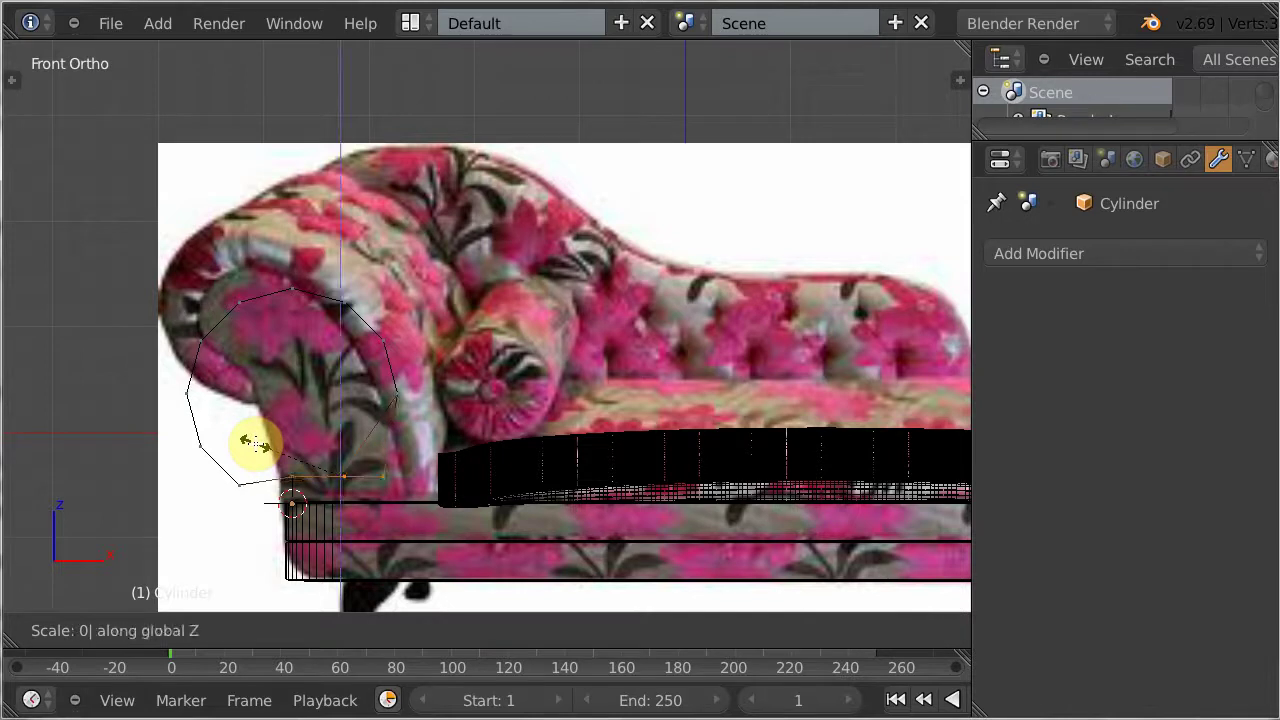
key(Return)
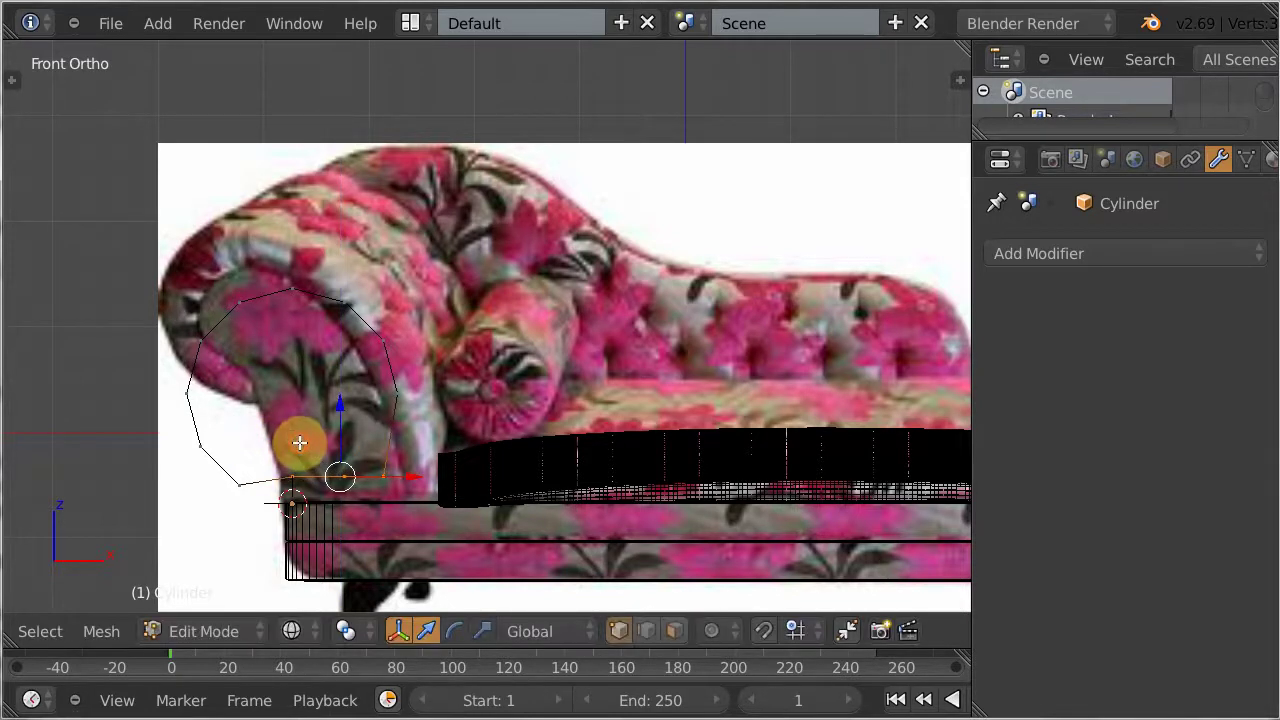
drag(345, 440, 344, 463)
Move the ring's outer lower vertices inward to follow the armrest's curved outer edge in the reference image
right_click(240, 486)
shift+right_click(198, 444)
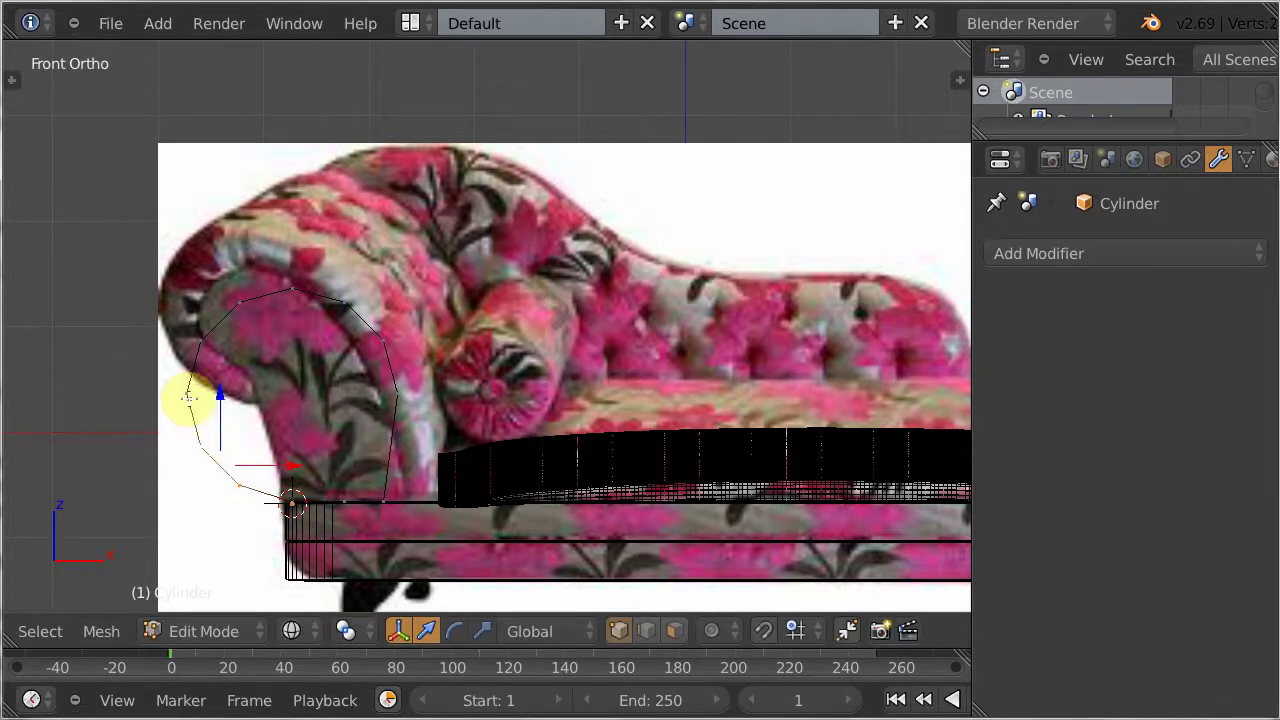
drag(236, 434, 320, 484)
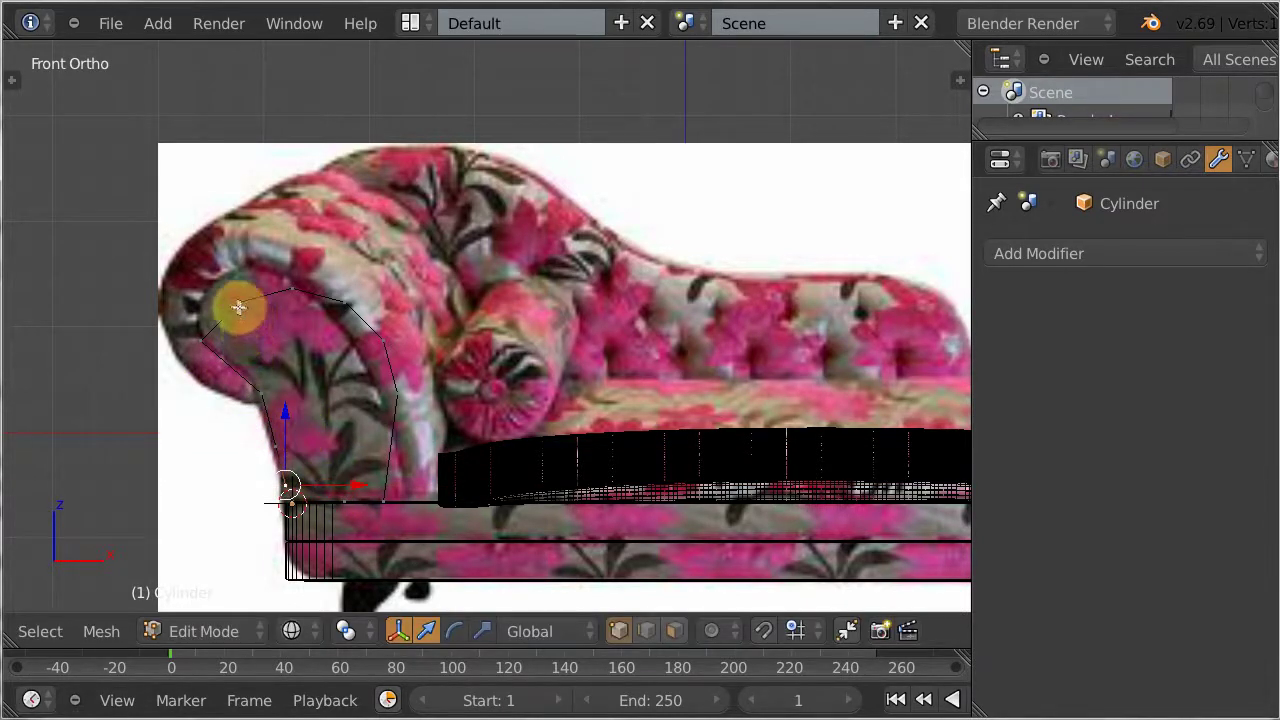
Move the ring's seat-side and upper vertices so they follow the armrest front panel's curved inner edge in the reference image
drag(238, 303, 225, 262)
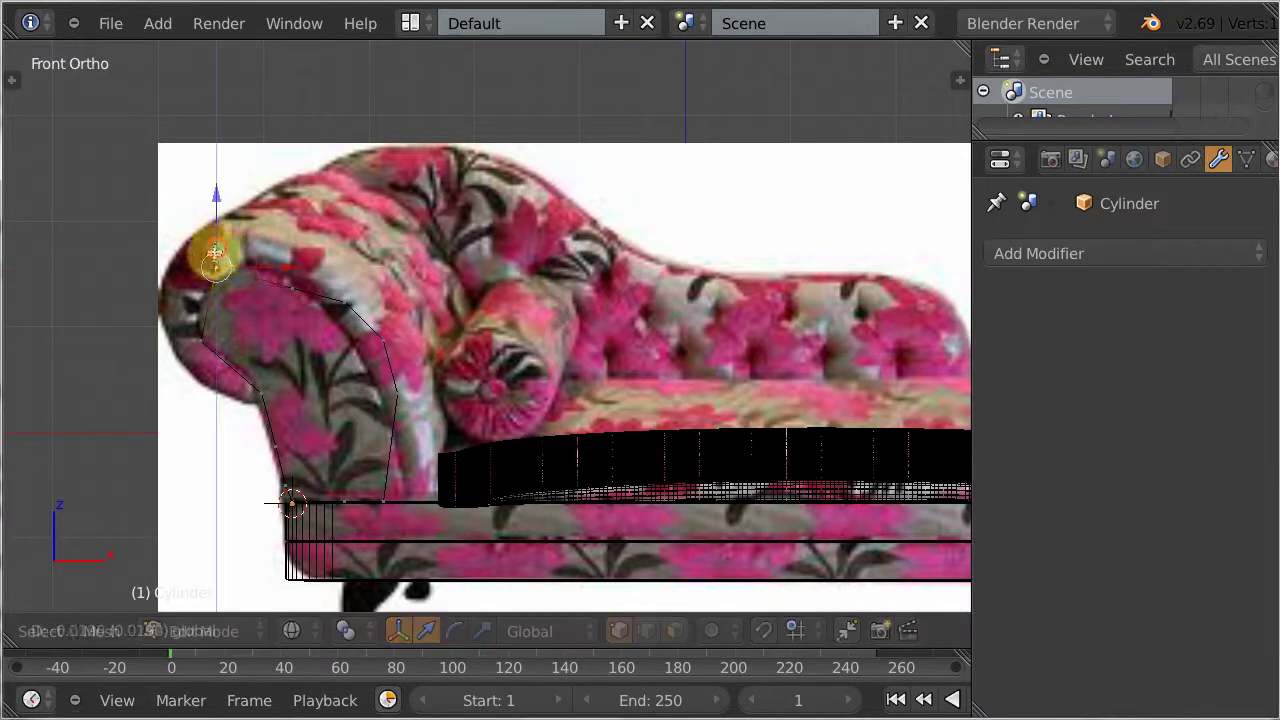
right_click(386, 499)
drag(414, 505, 452, 499)
right_click(397, 392)
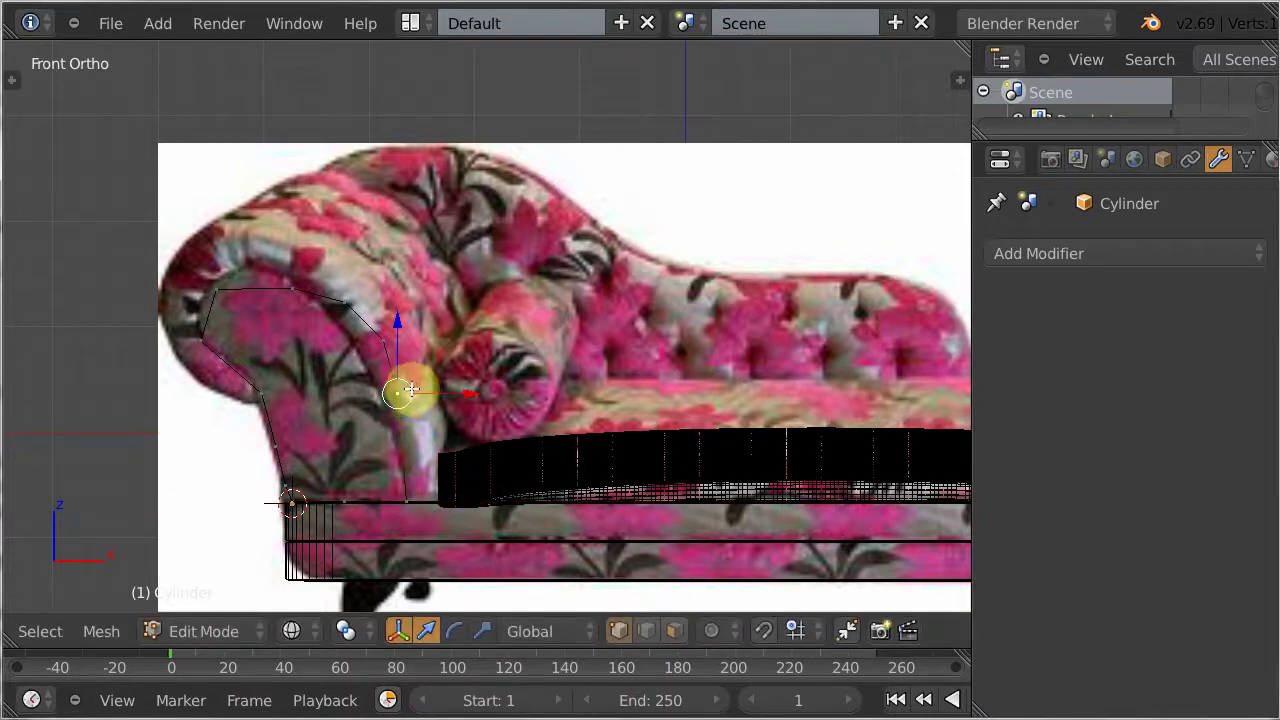
drag(411, 390, 395, 391)
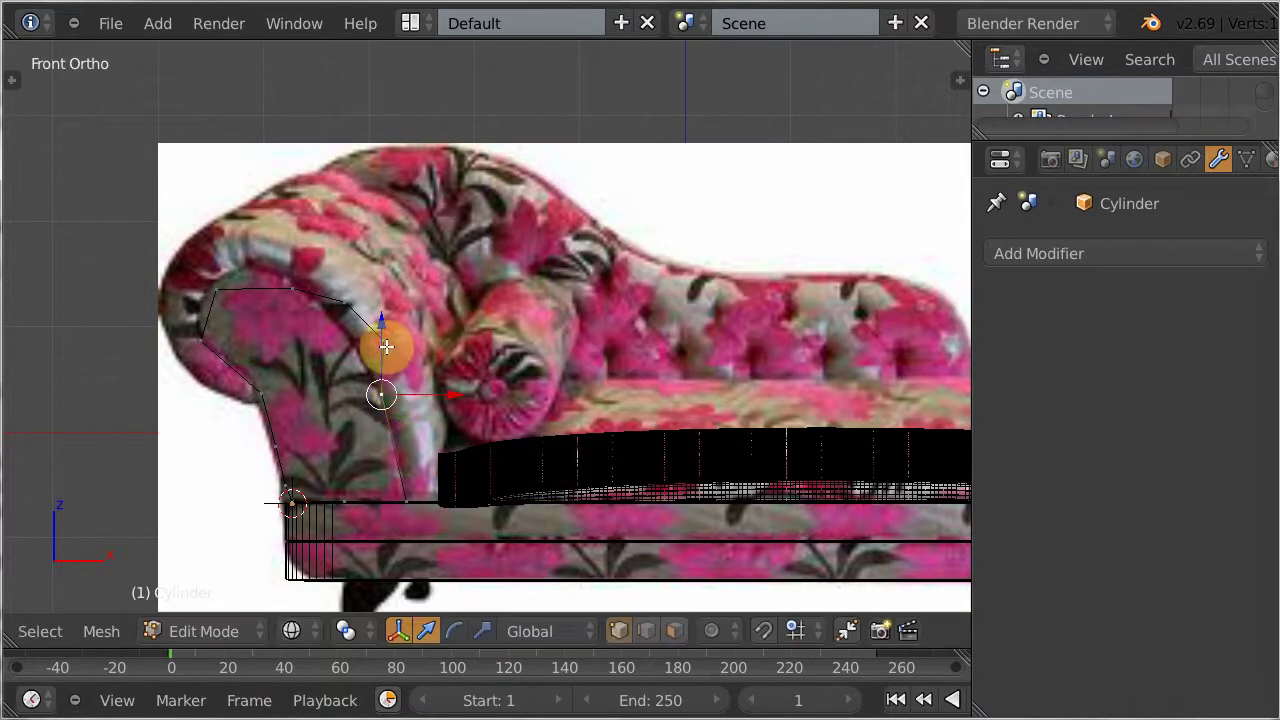
right_click(386, 346)
drag(403, 331, 270, 265)
click(274, 265)
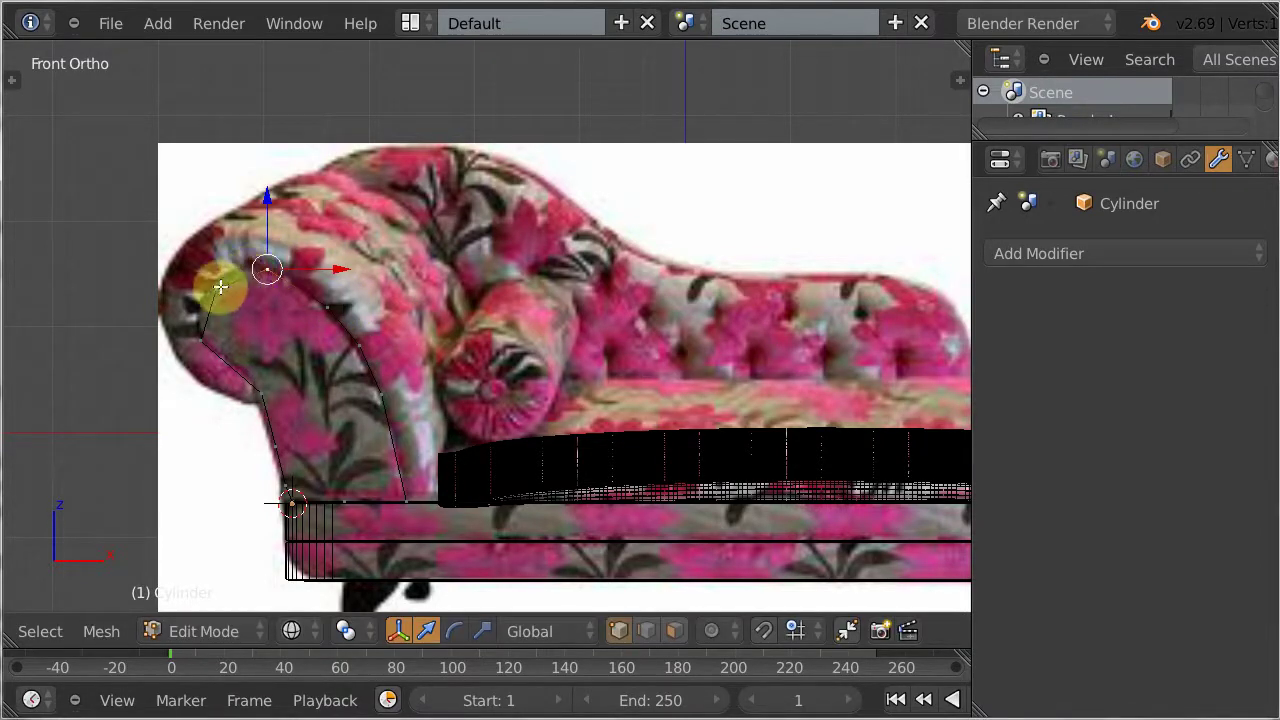
Fine-tune the ring's top and outer vertices to fit the rounded tip and underside of the armrest's front panel
right_click(216, 288)
key(g)
click(215, 278)
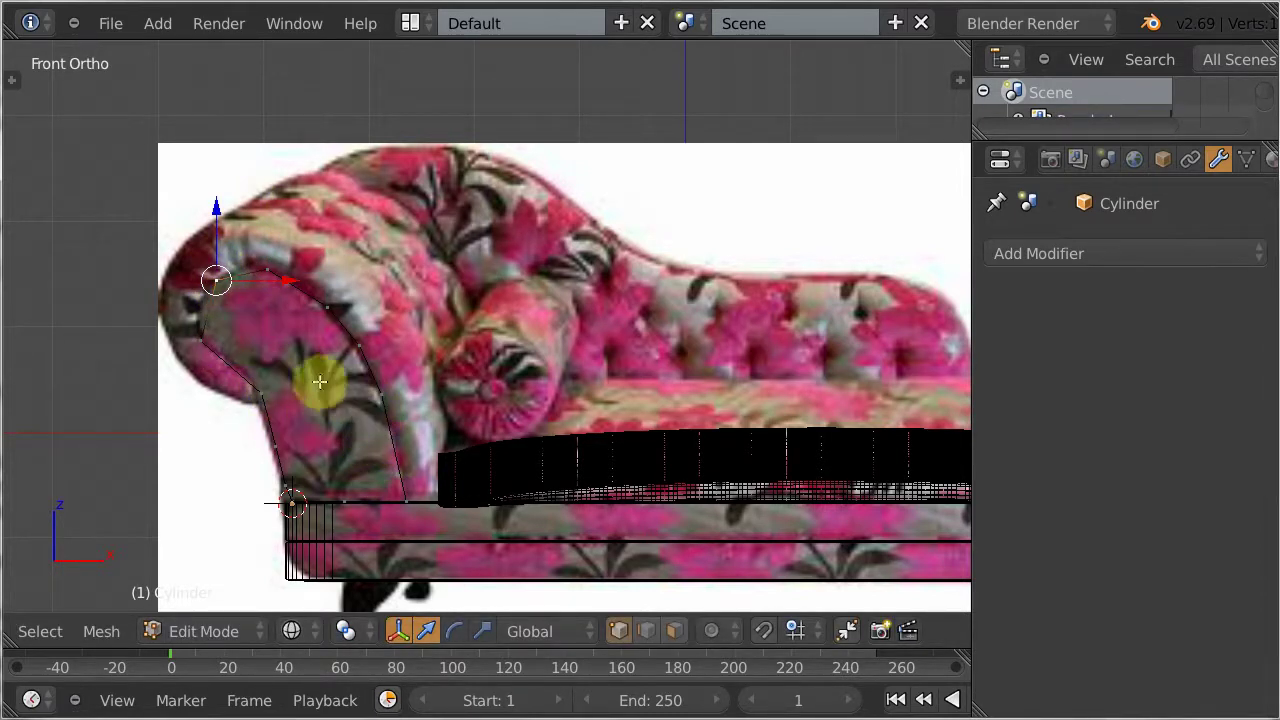
right_click(275, 276)
key(g)
click(265, 270)
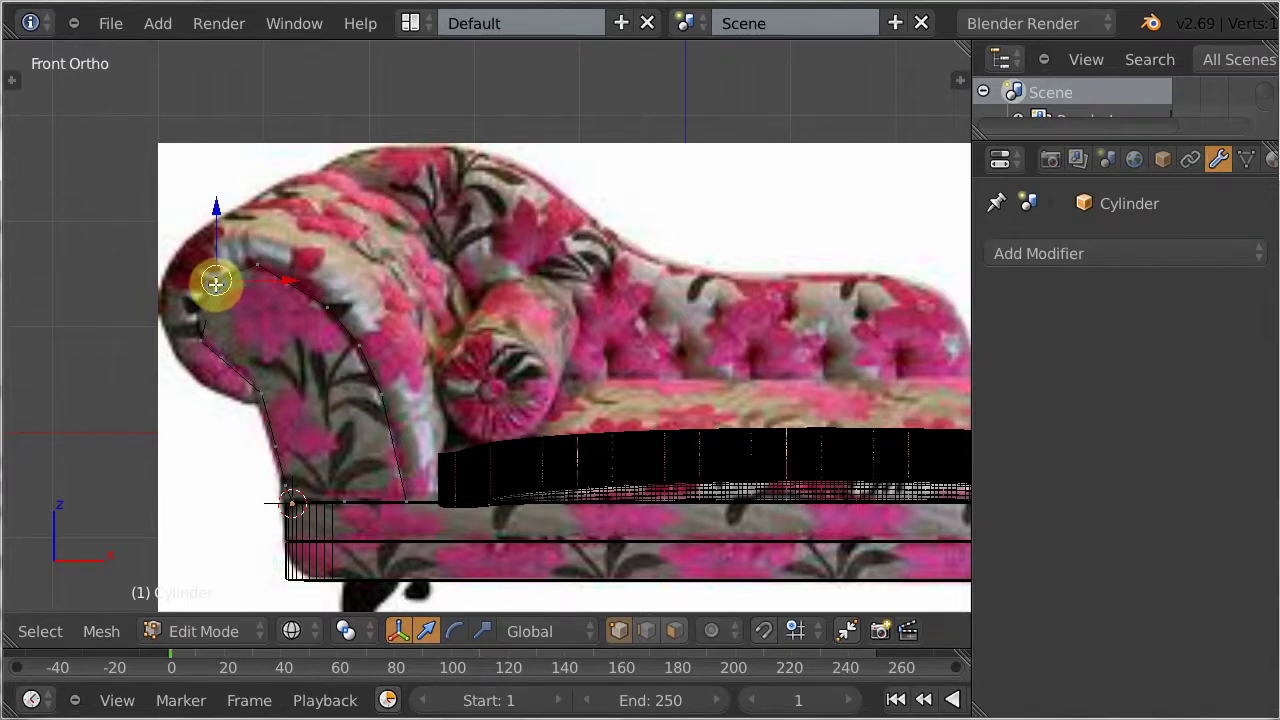
key(g)
click(211, 287)
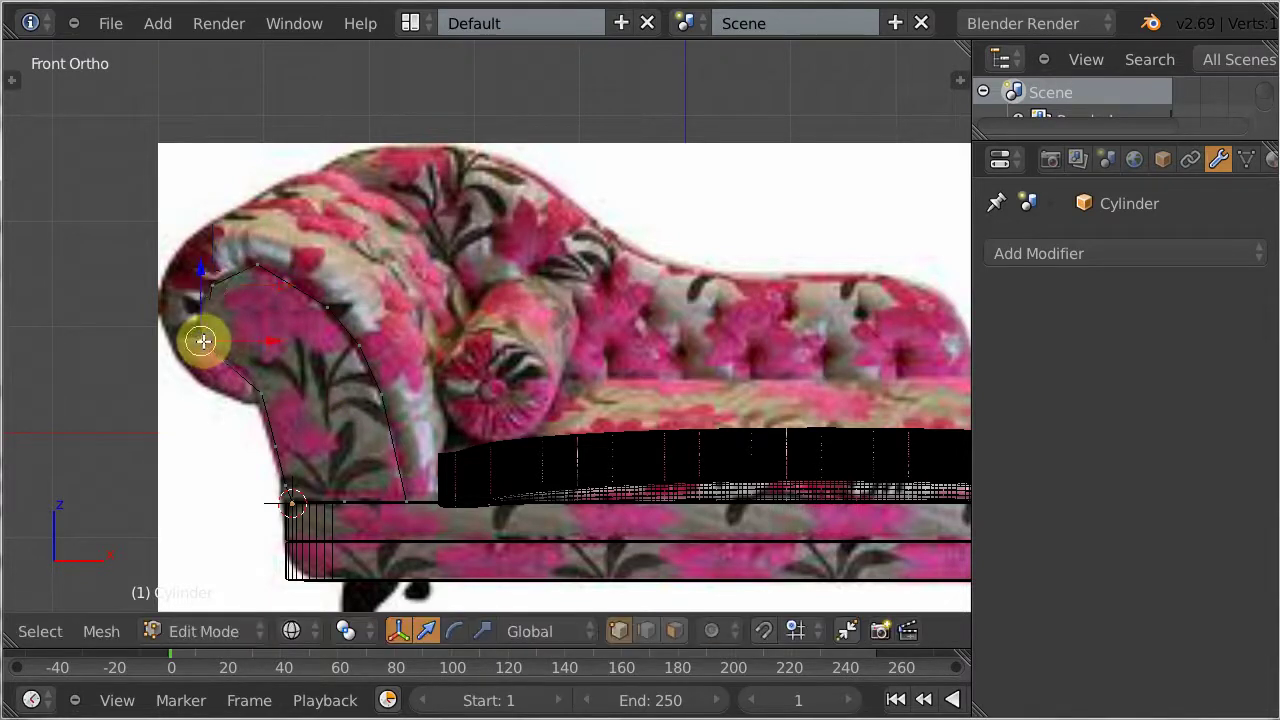
key(g)
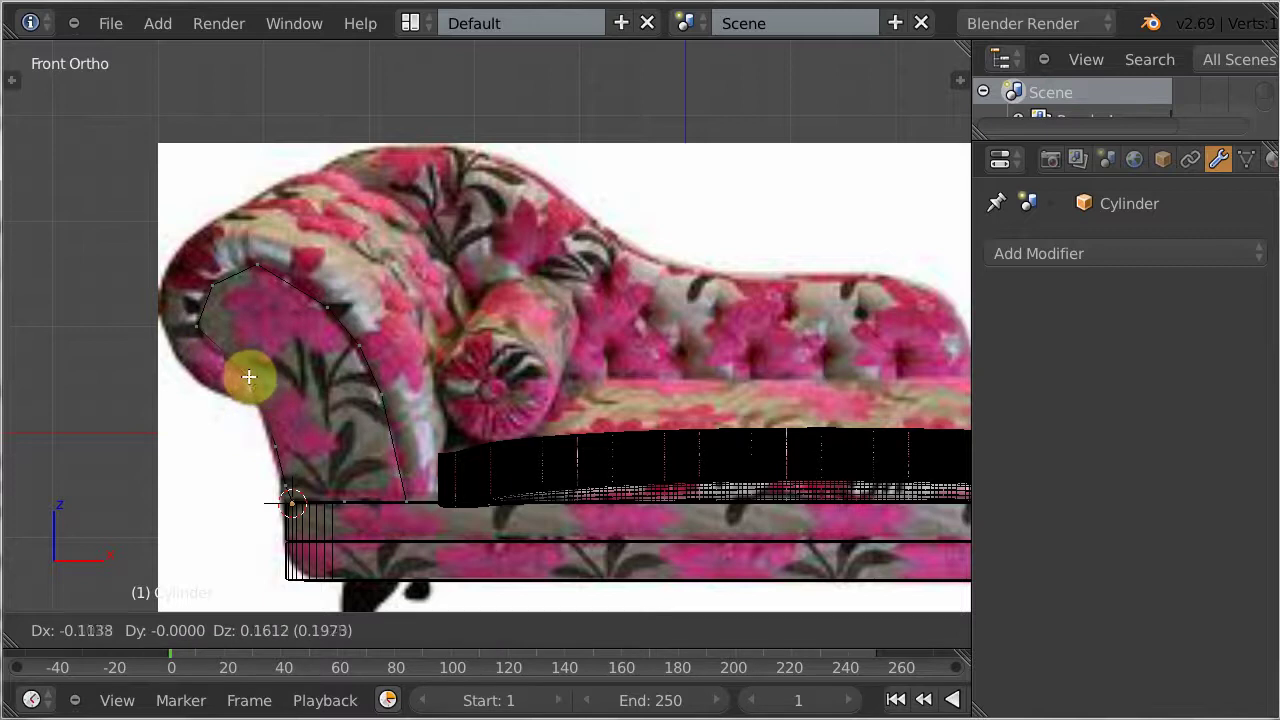
click(251, 376)
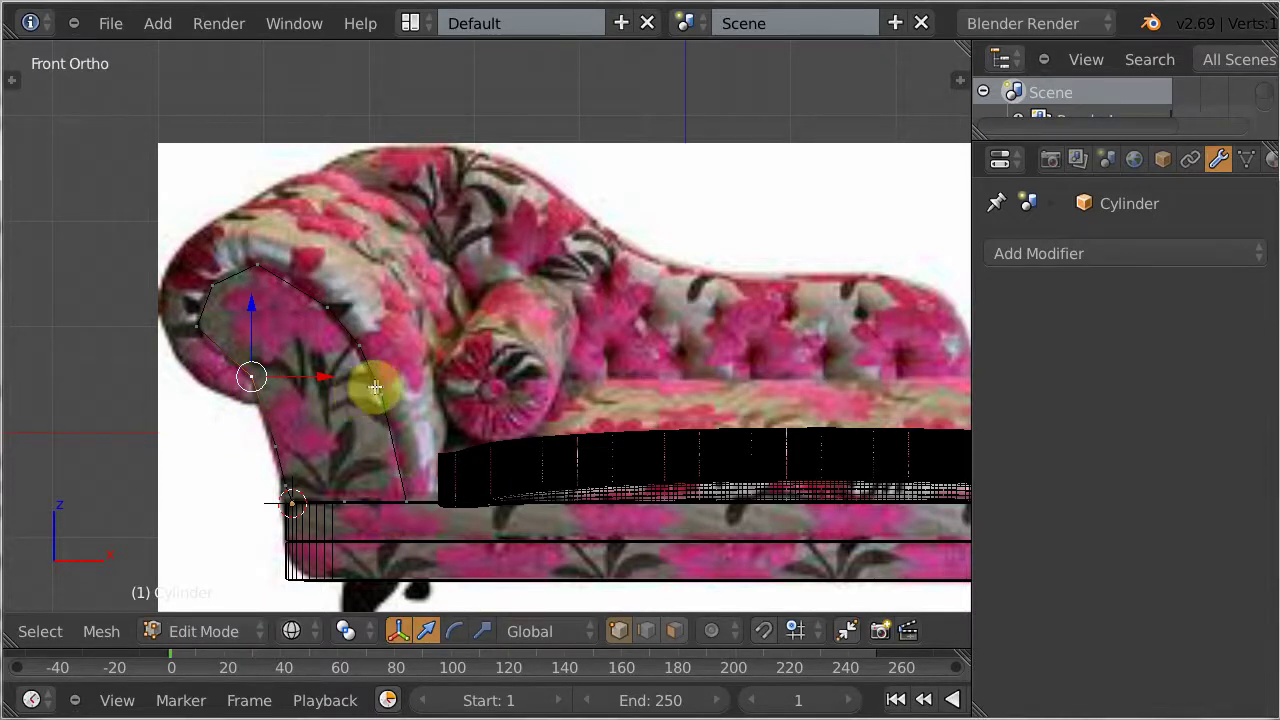
Try filling the whole armrest outline with a single face, and undo the fill
key(a)
key(a)
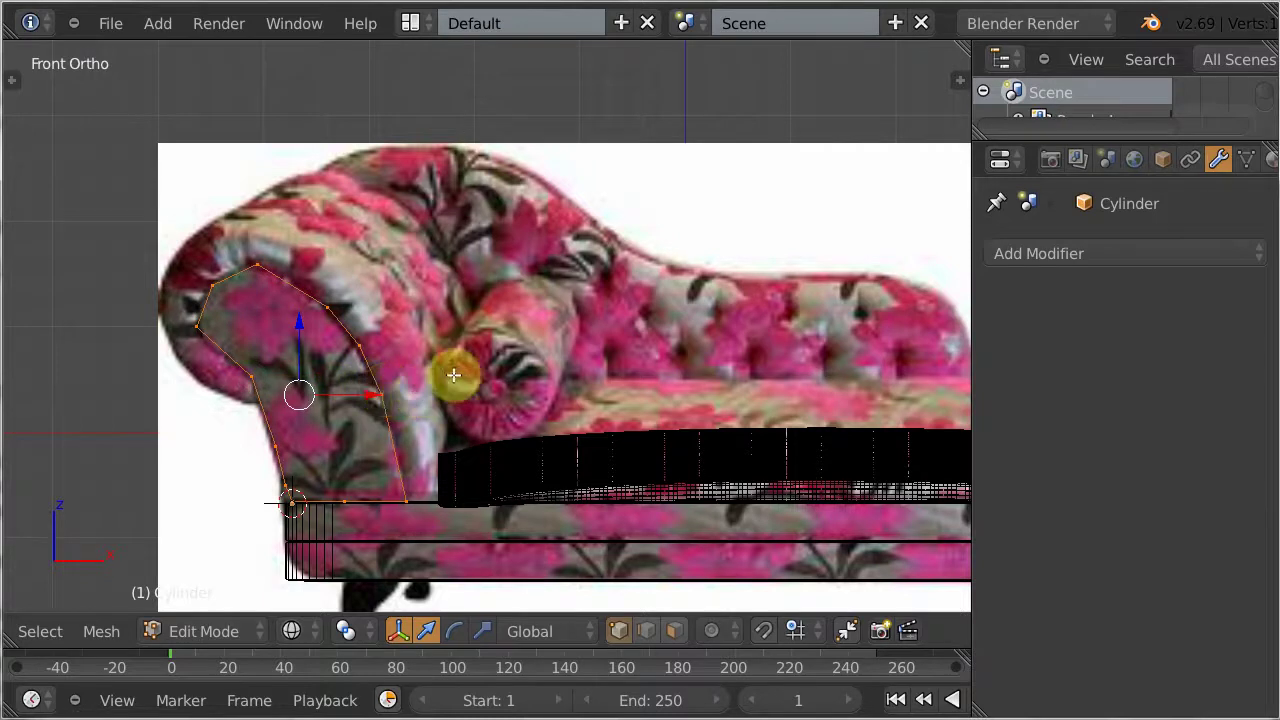
key(f)
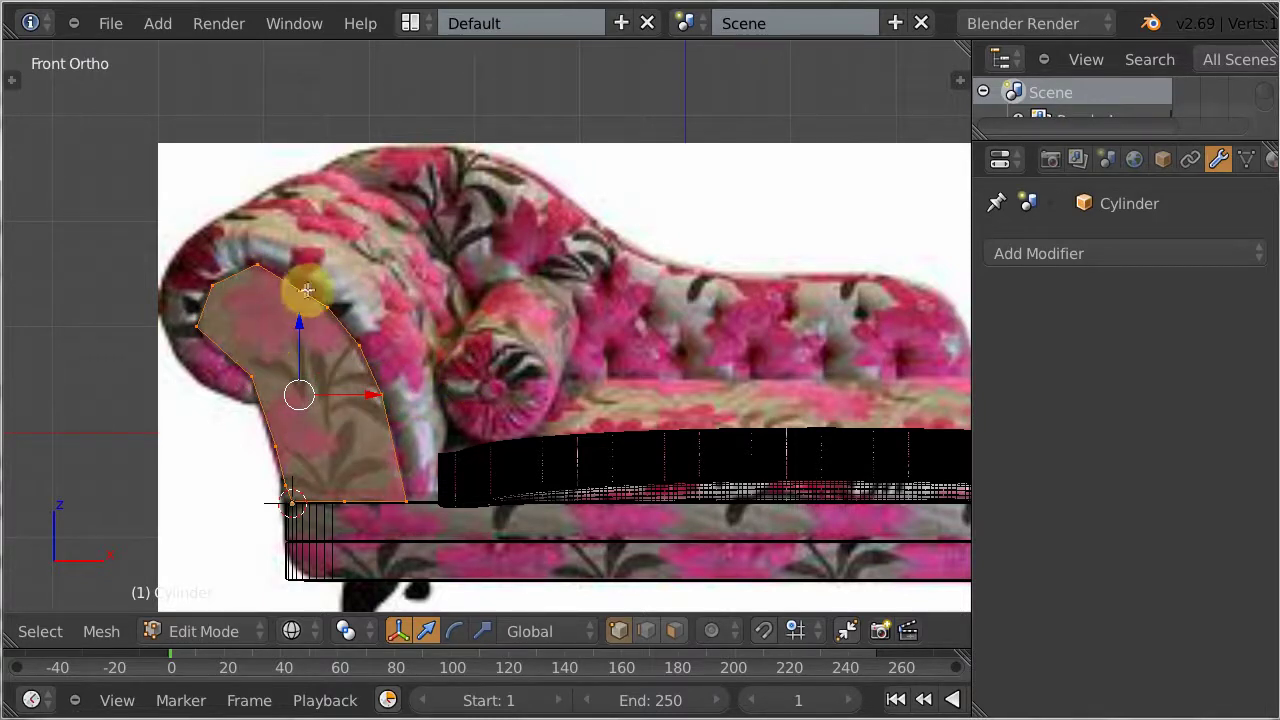
key(ctrl+z)
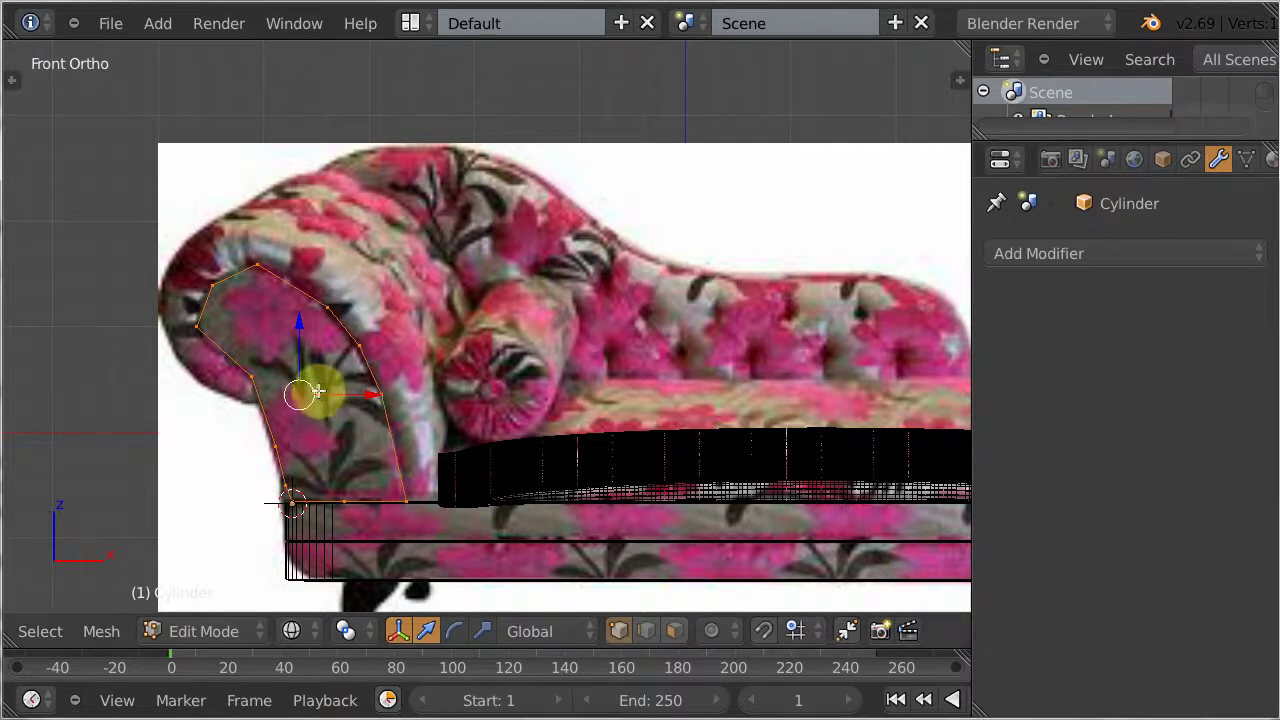
Duplicate the whole armrest outline, shift the copy along X toward the seat, and separate the selection into its own object
key(g)
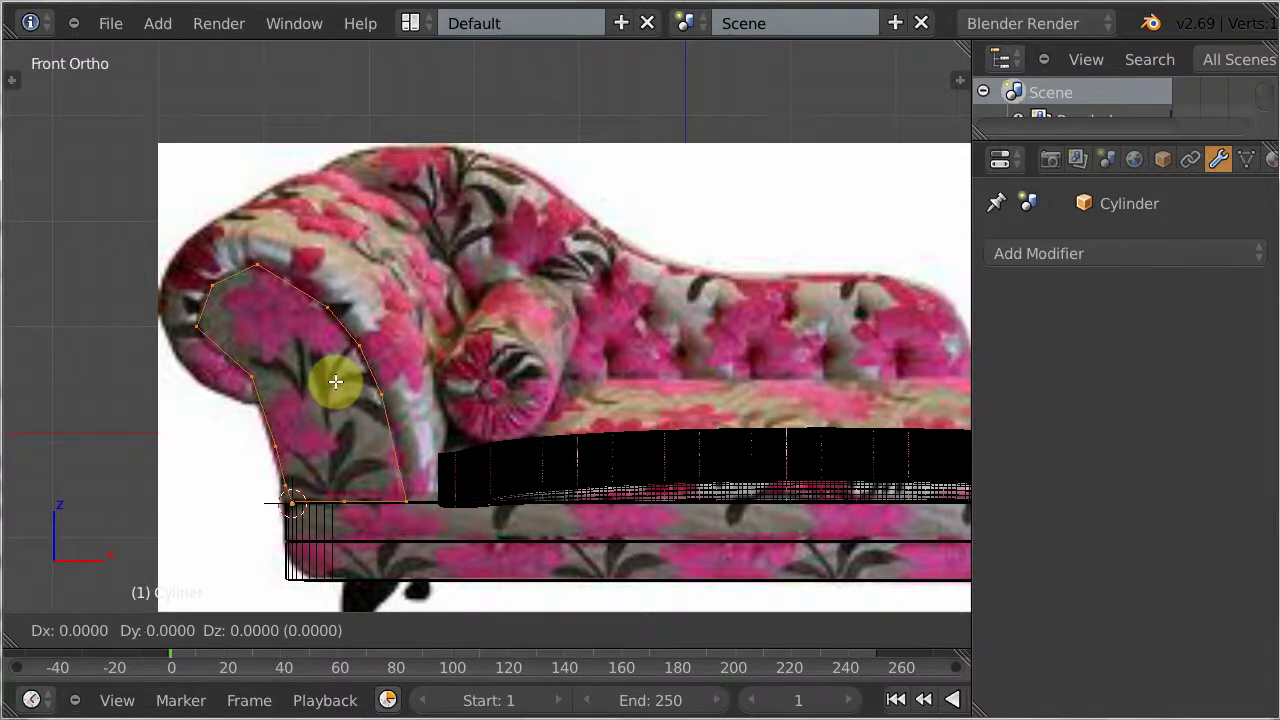
click(334, 381)
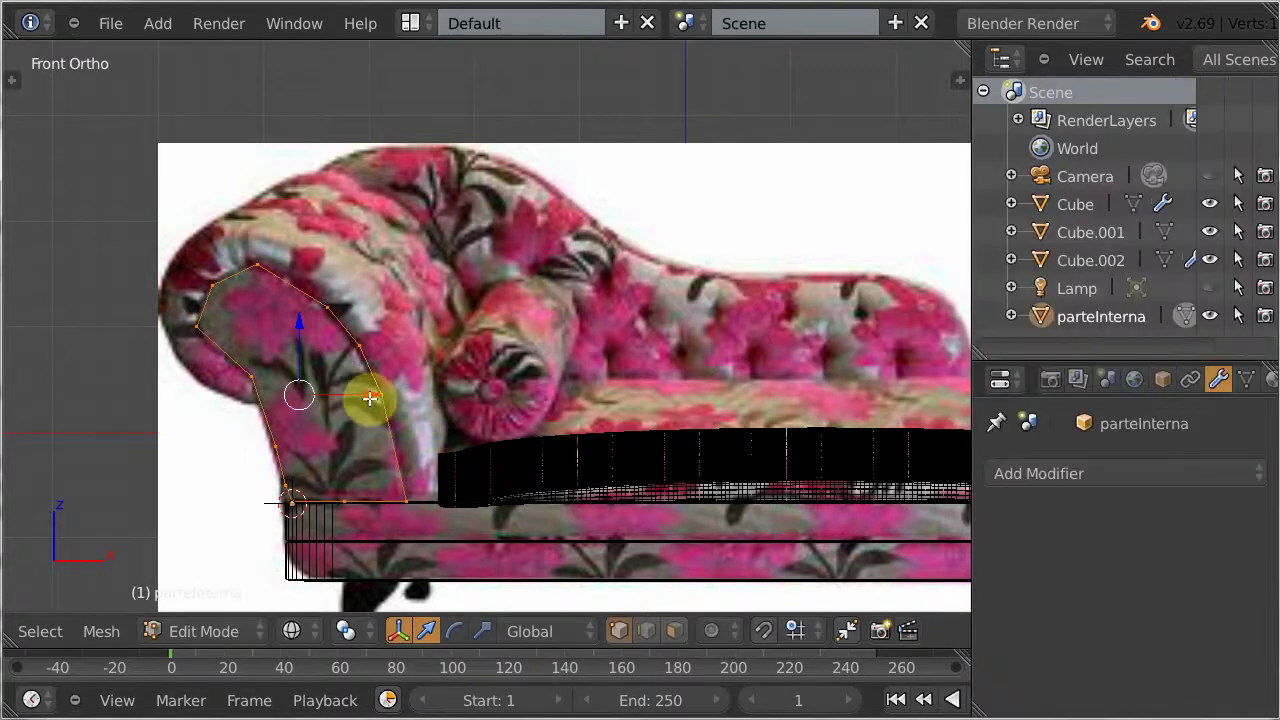
drag(369, 396, 395, 393)
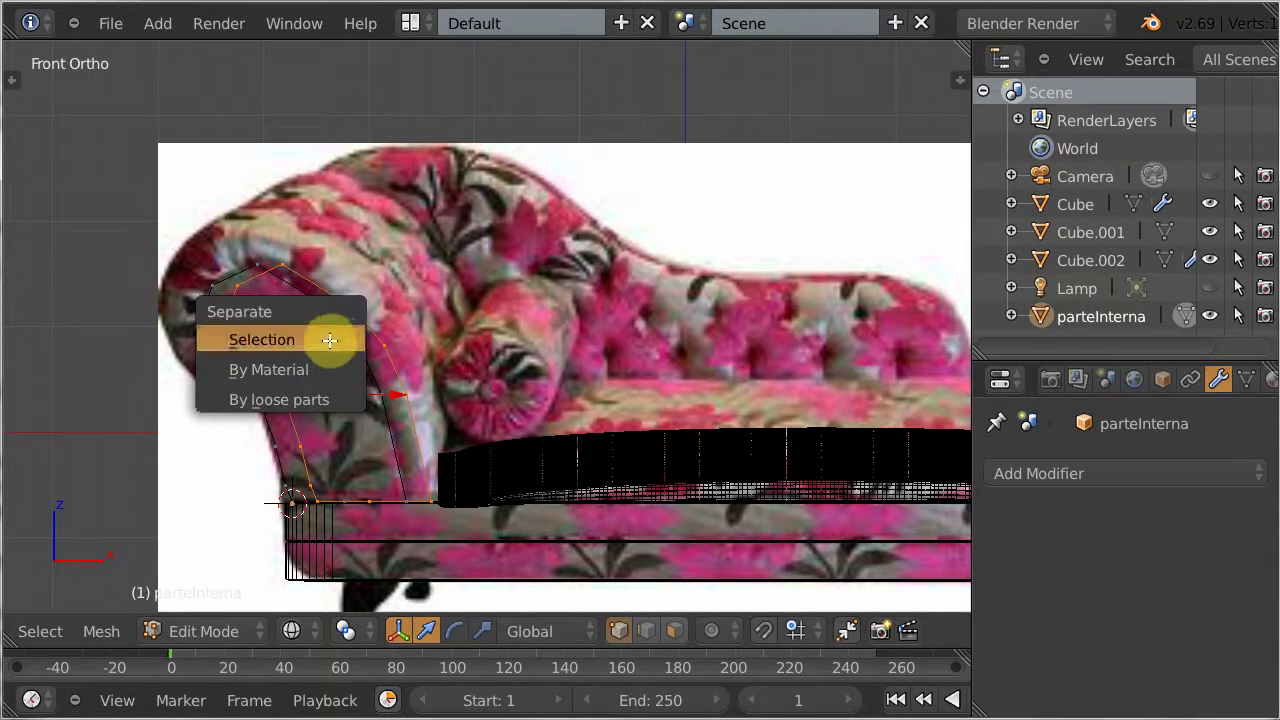
click(322, 338)
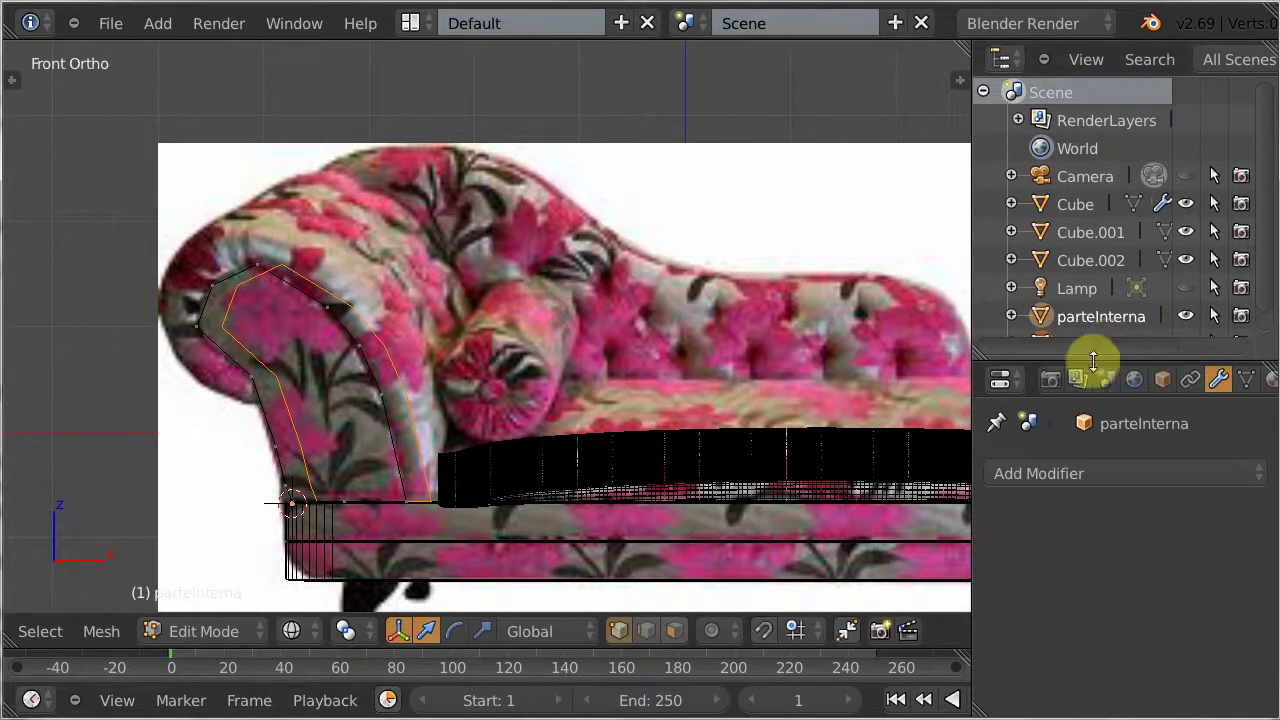
Rename the separated outline object parteInterna.001 as parteExterna
drag(1094, 363, 1093, 398)
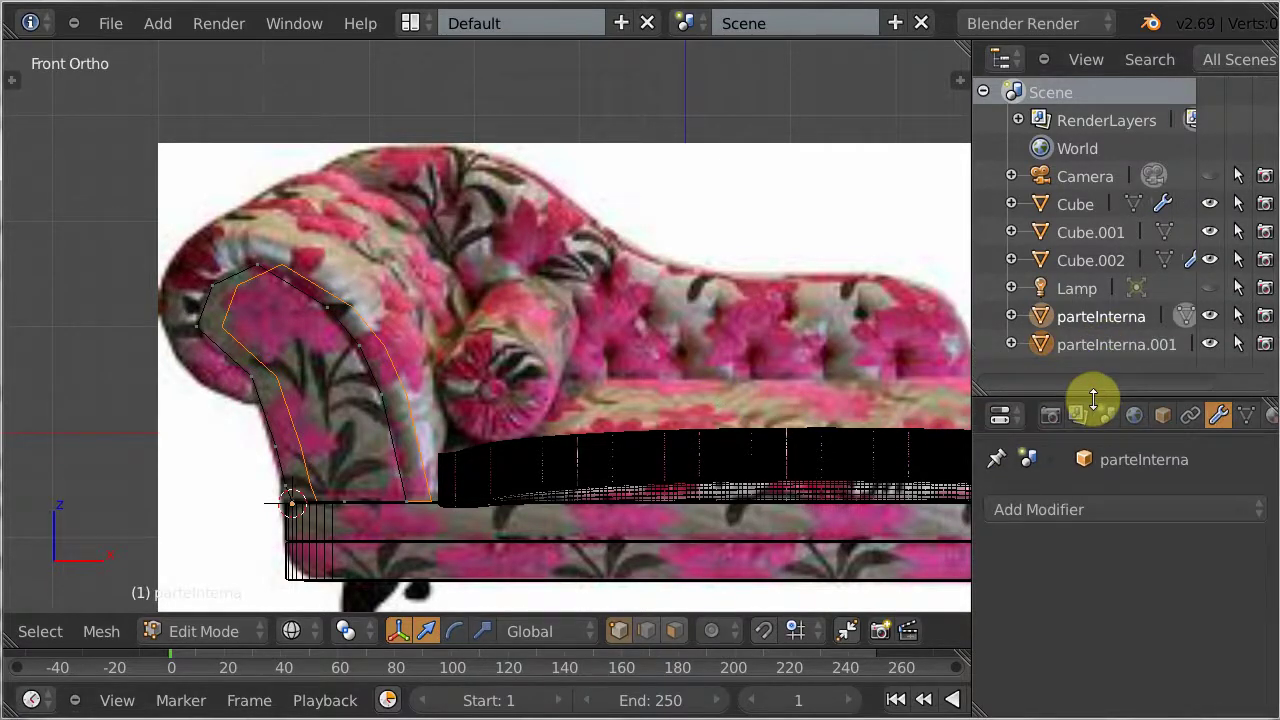
click(1126, 345)
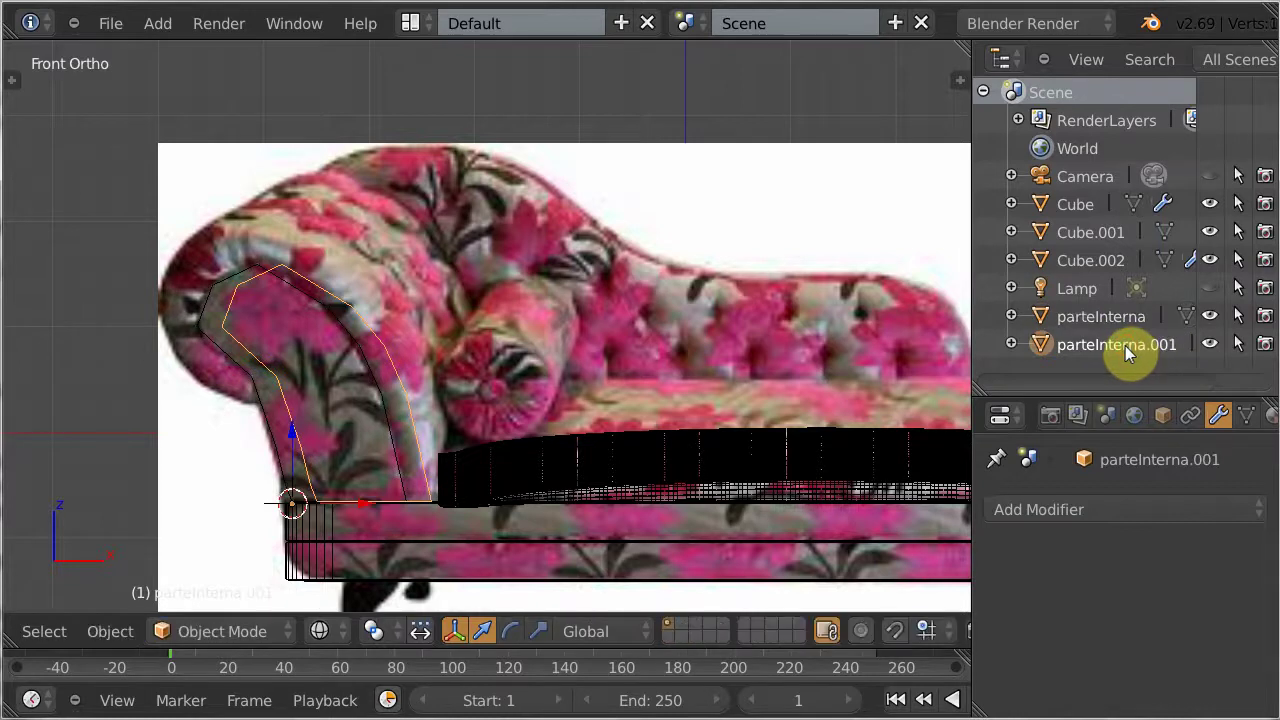
double_click(1128, 344)
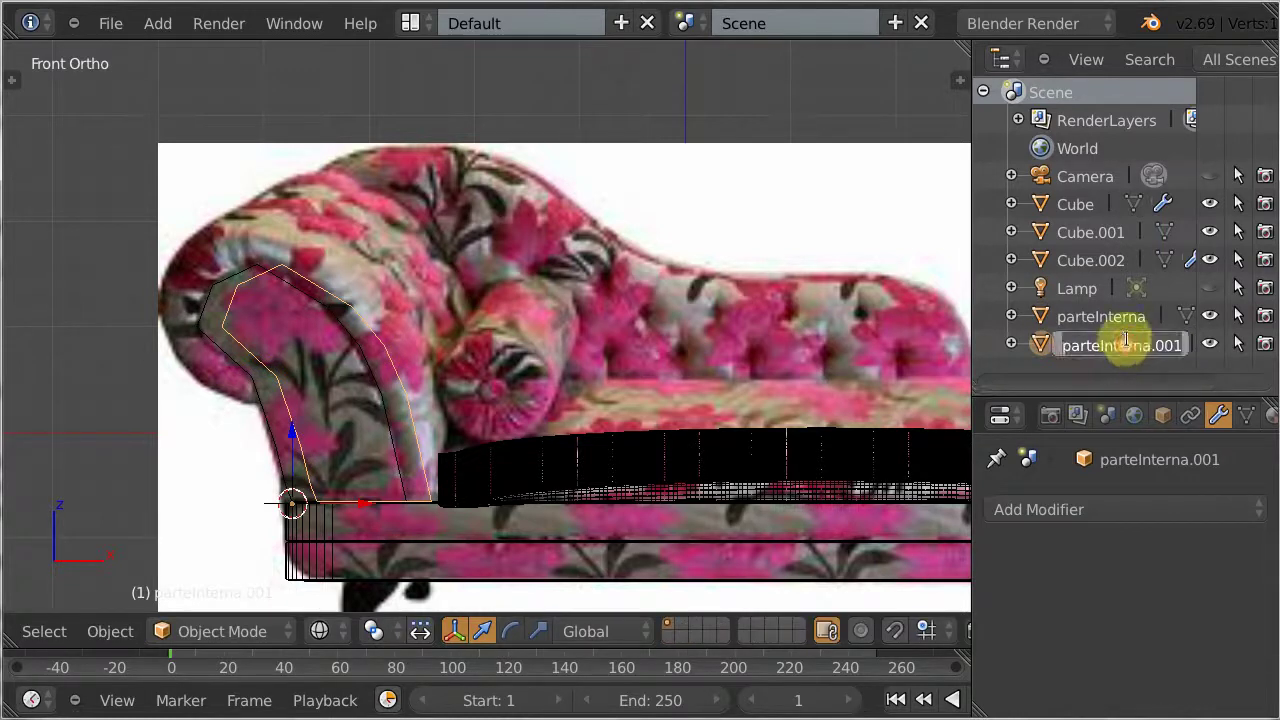
text(parte)
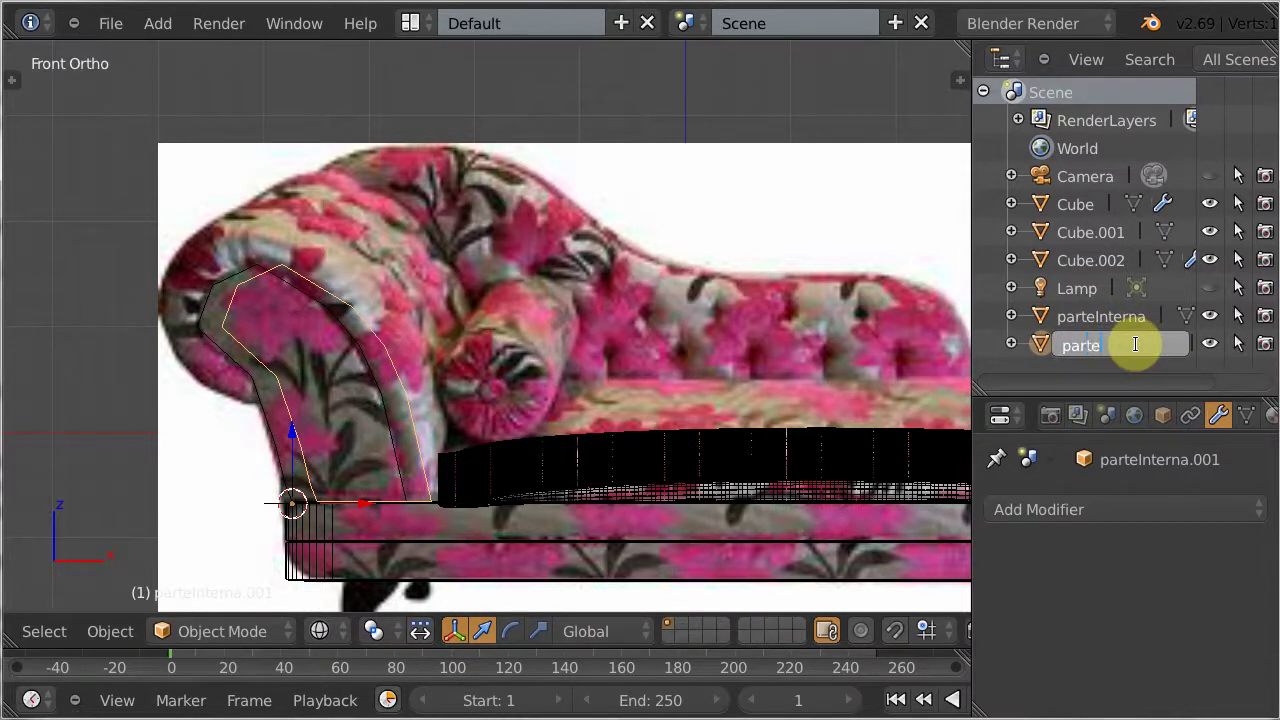
text(Externa)
key(Return)
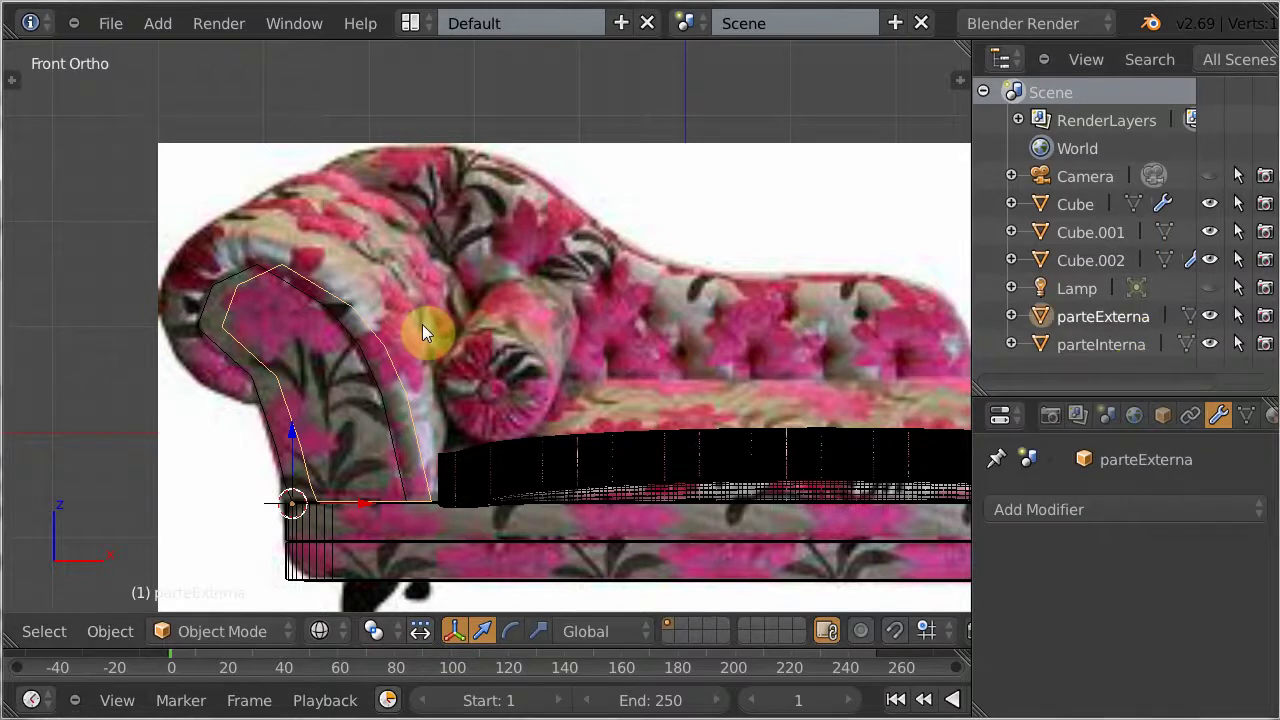
Fill the parteInterna outline with a face and extrude it about 0.1 toward the back in right view
click(1100, 344)
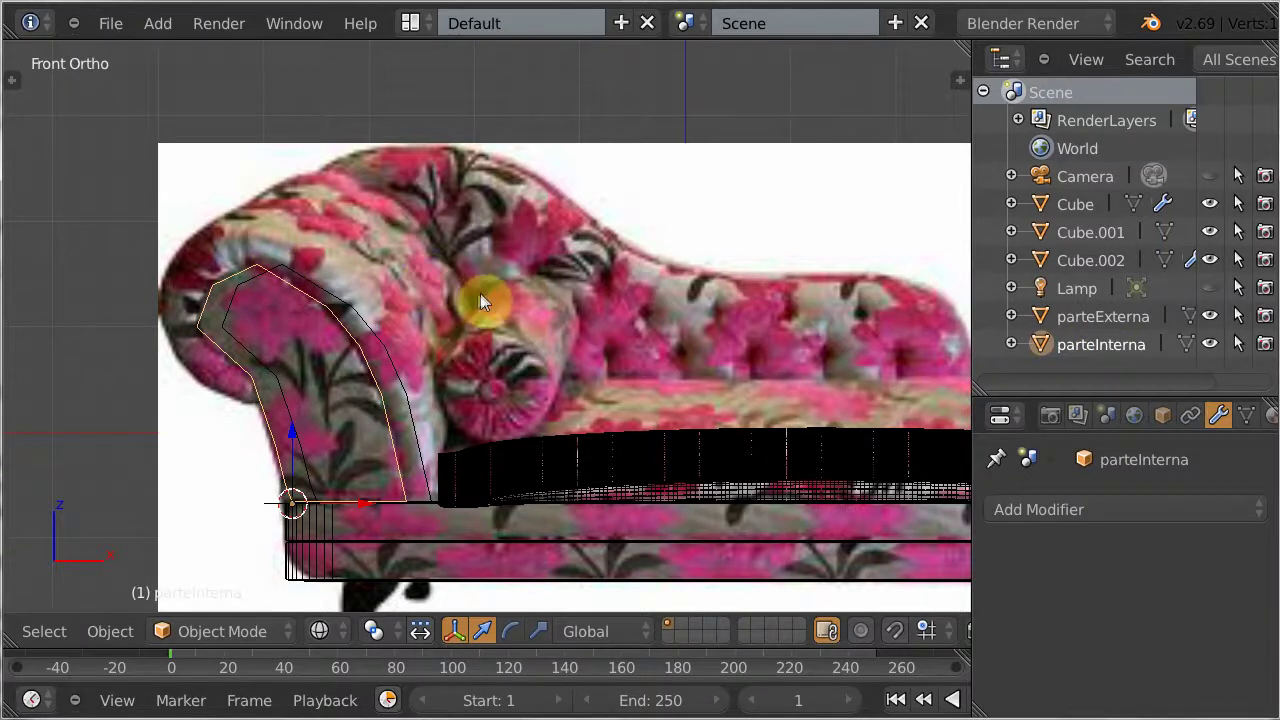
key(Tab)
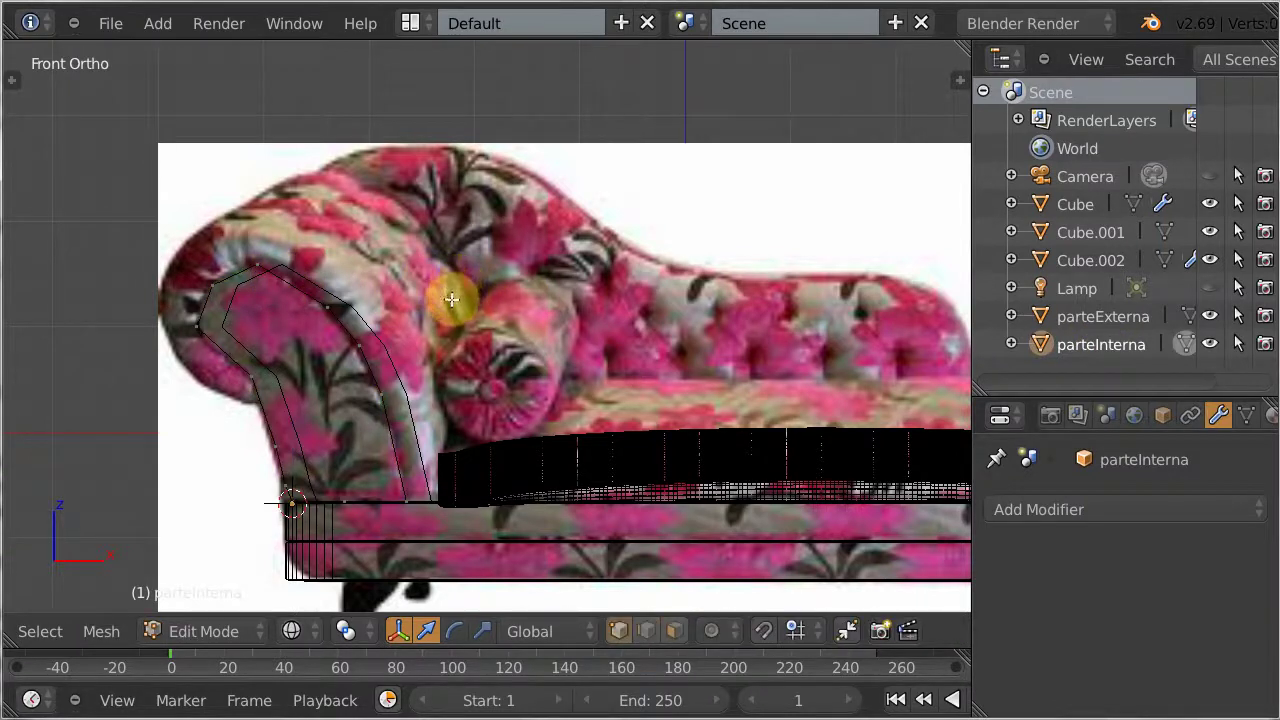
key(a)
key(f)
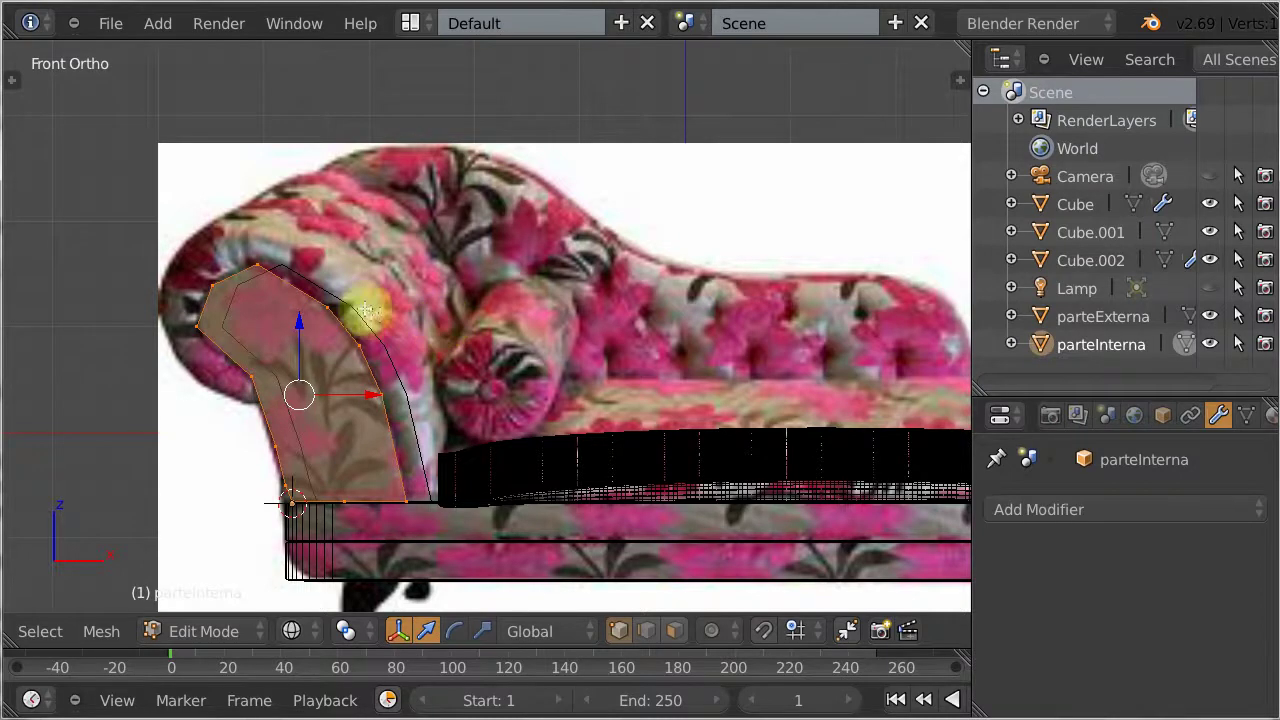
key(KP_3)
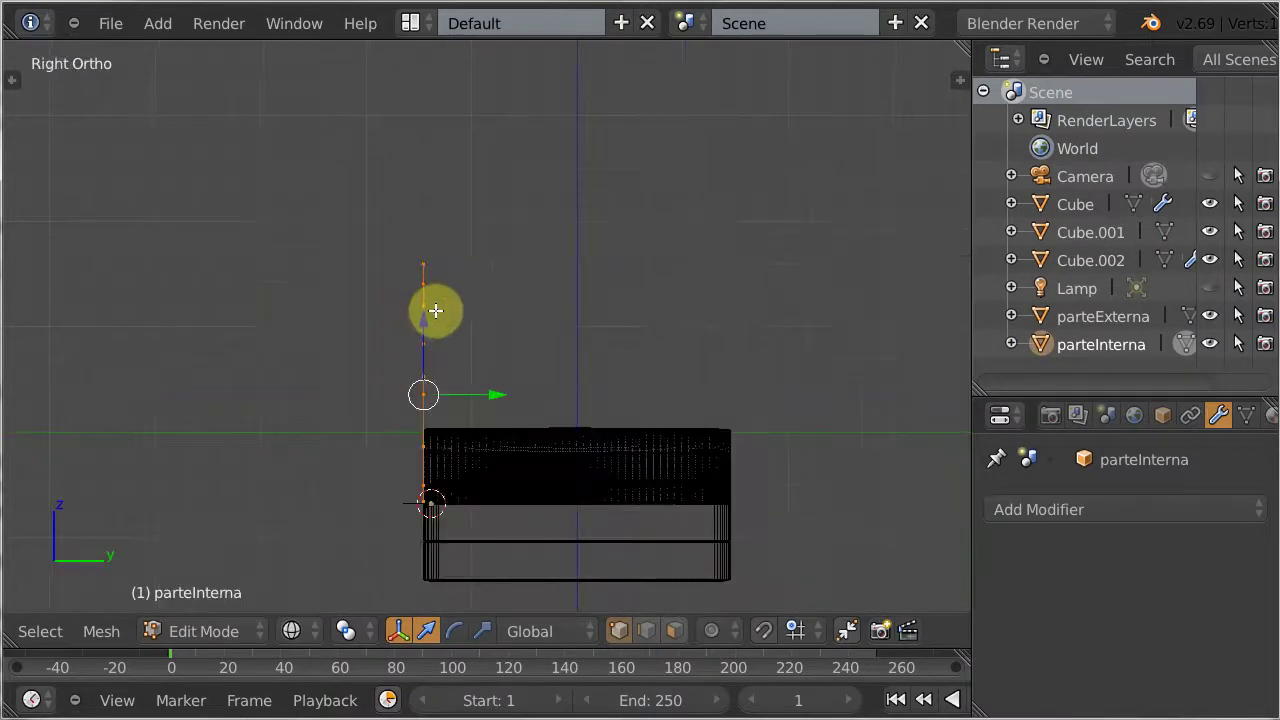
key(e)
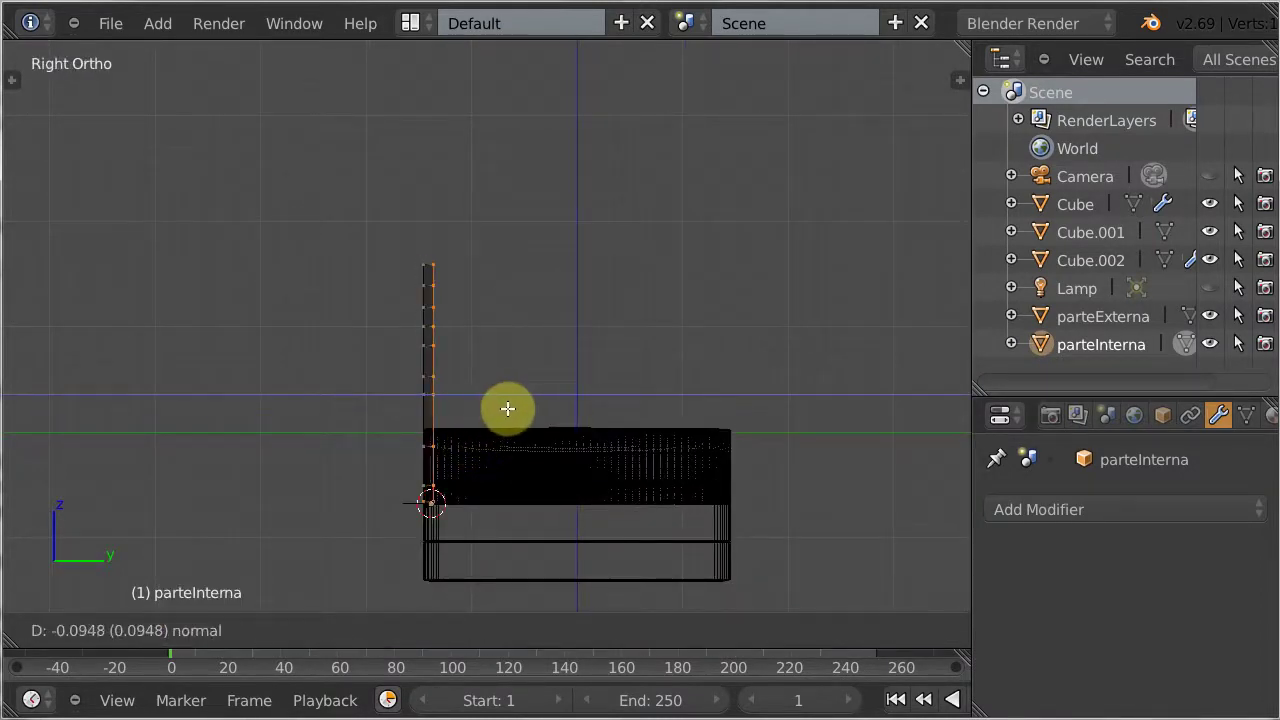
click(508, 411)
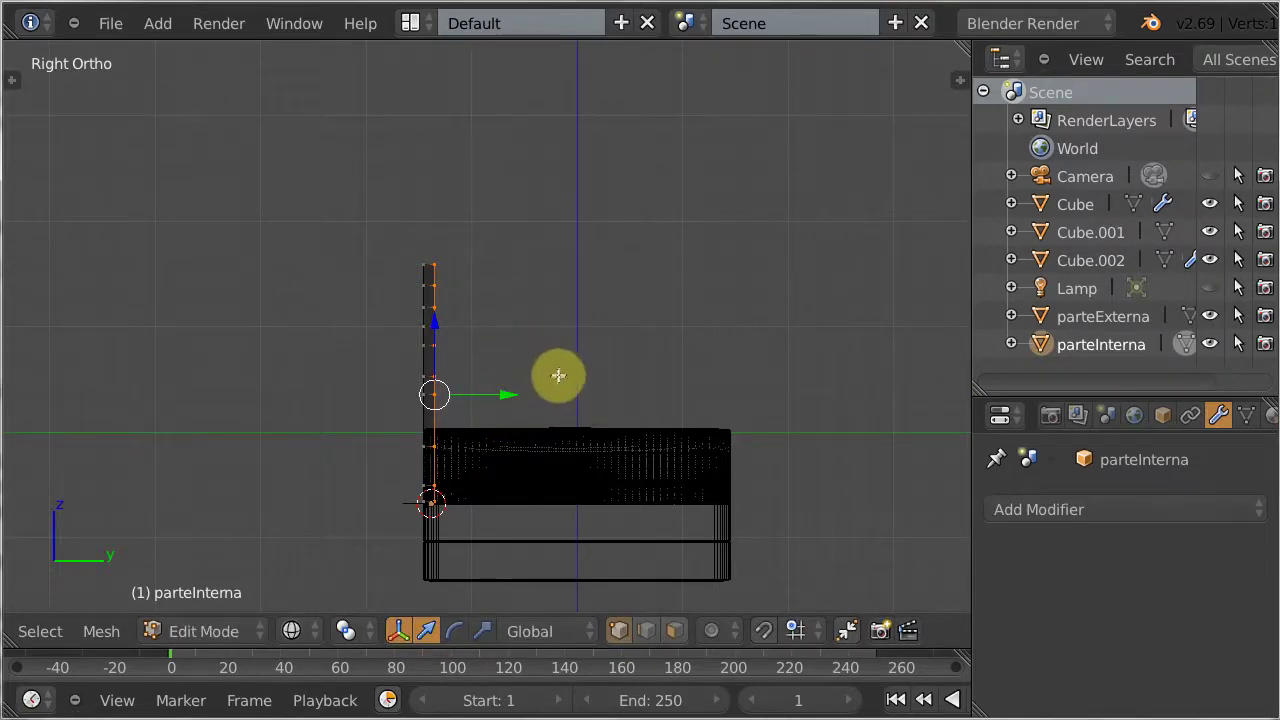
key(KP_4)
key(KP_1)
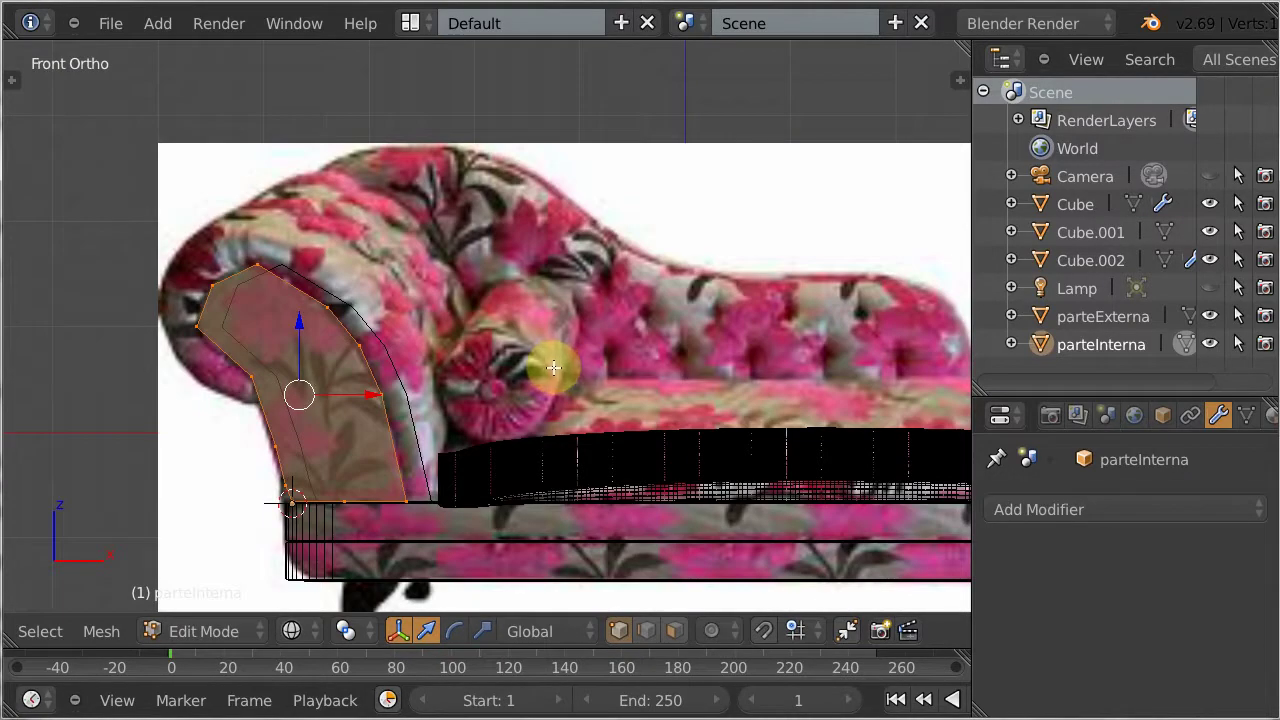
key(Tab)
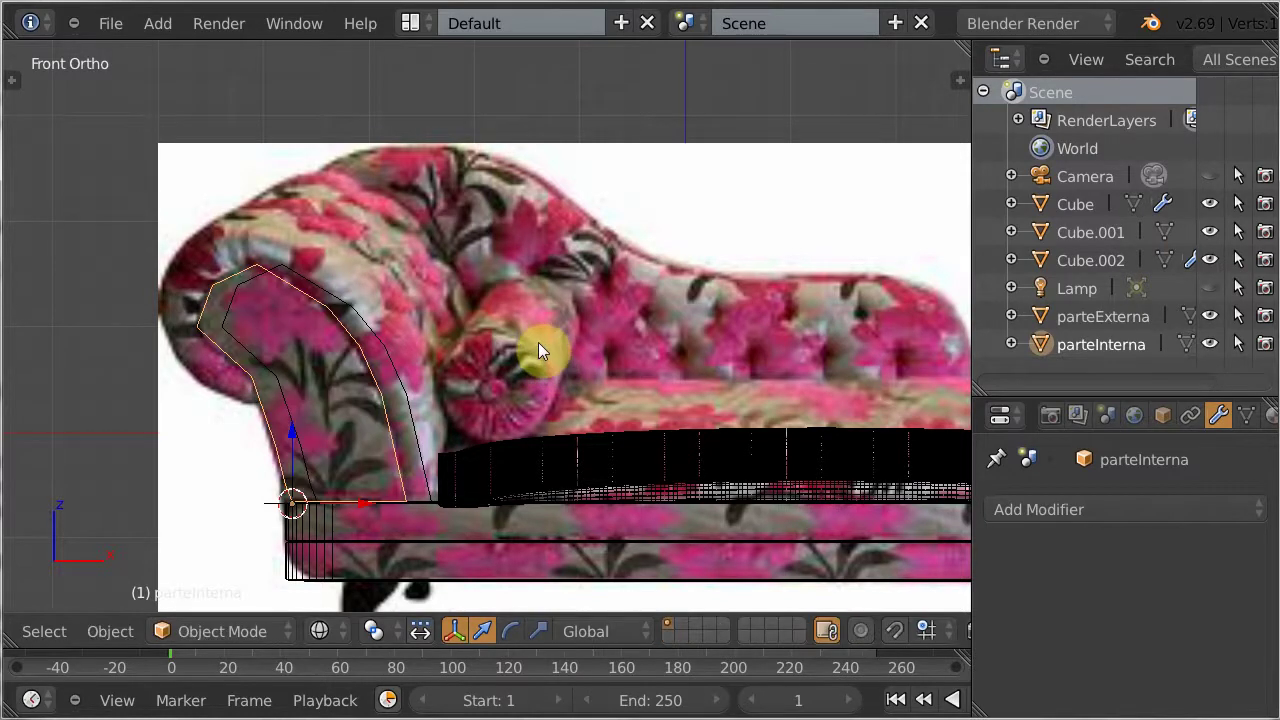
Move parteExterna back along X until its outline coincides with parteInterna in front view
right_click(396, 374)
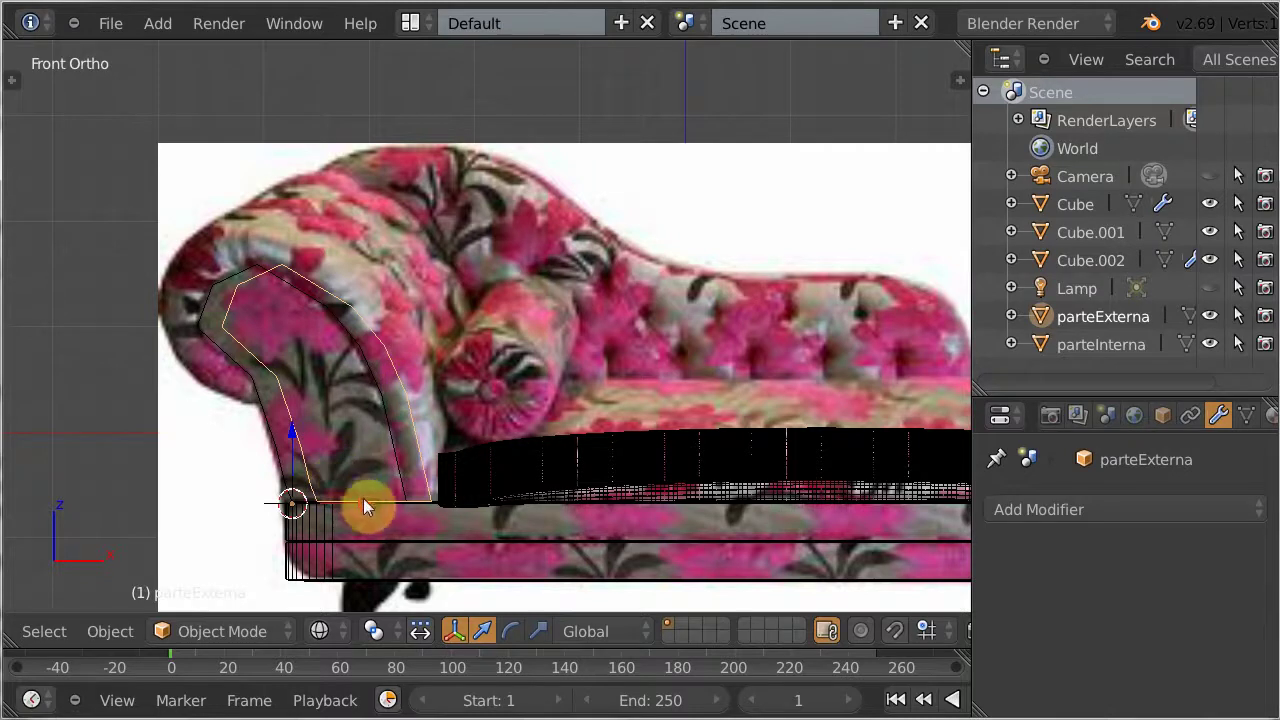
drag(363, 499, 338, 499)
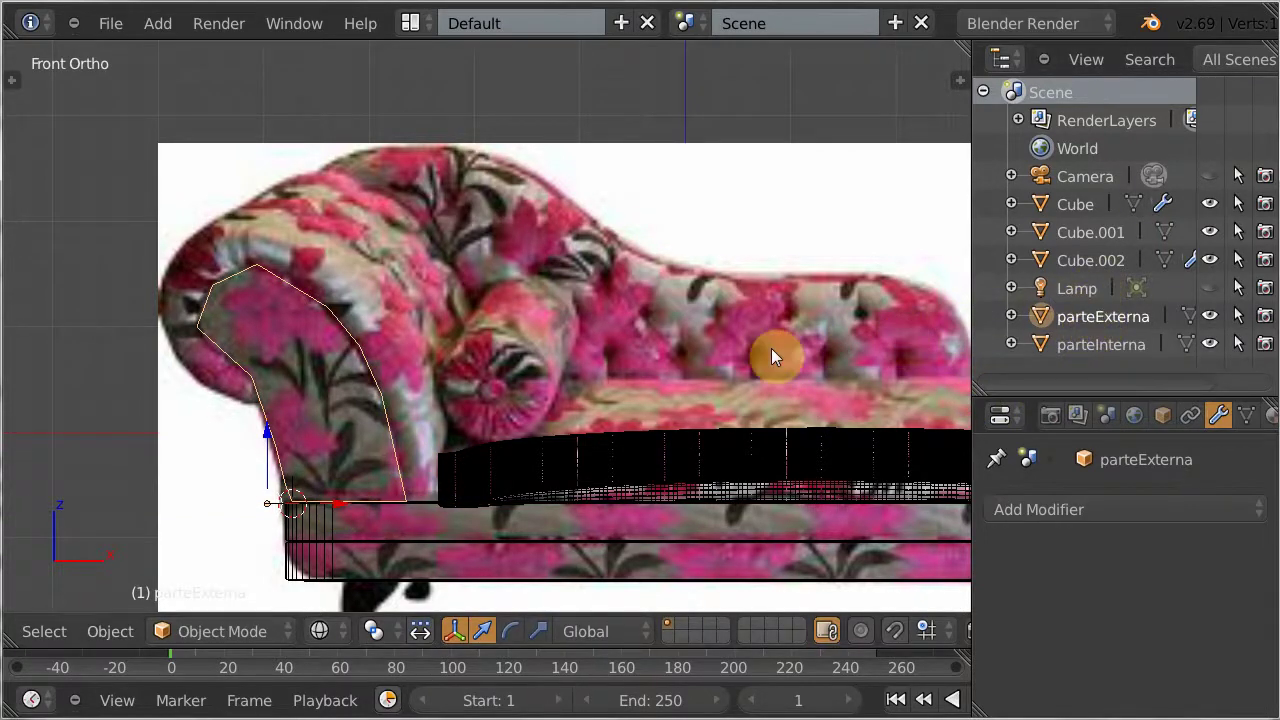
Delete the middle vertex on the bottom edge of the parteExterna outline to open the loop
key(Tab)
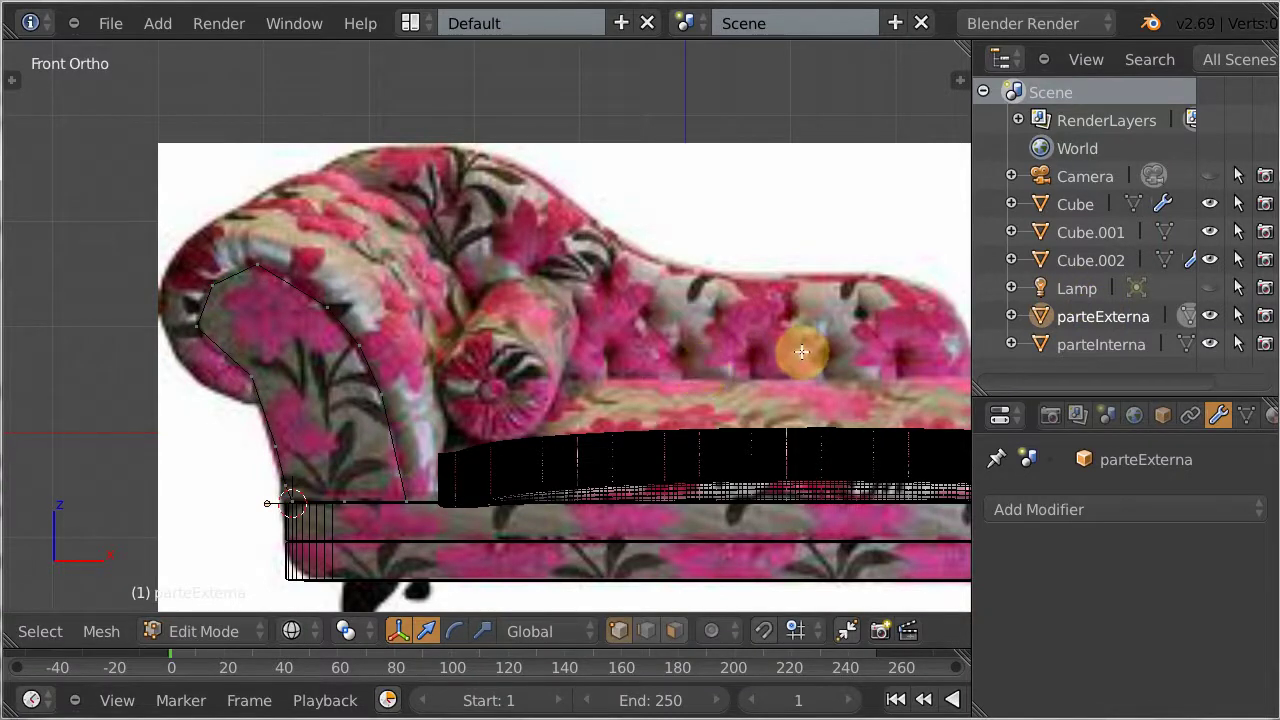
key(a)
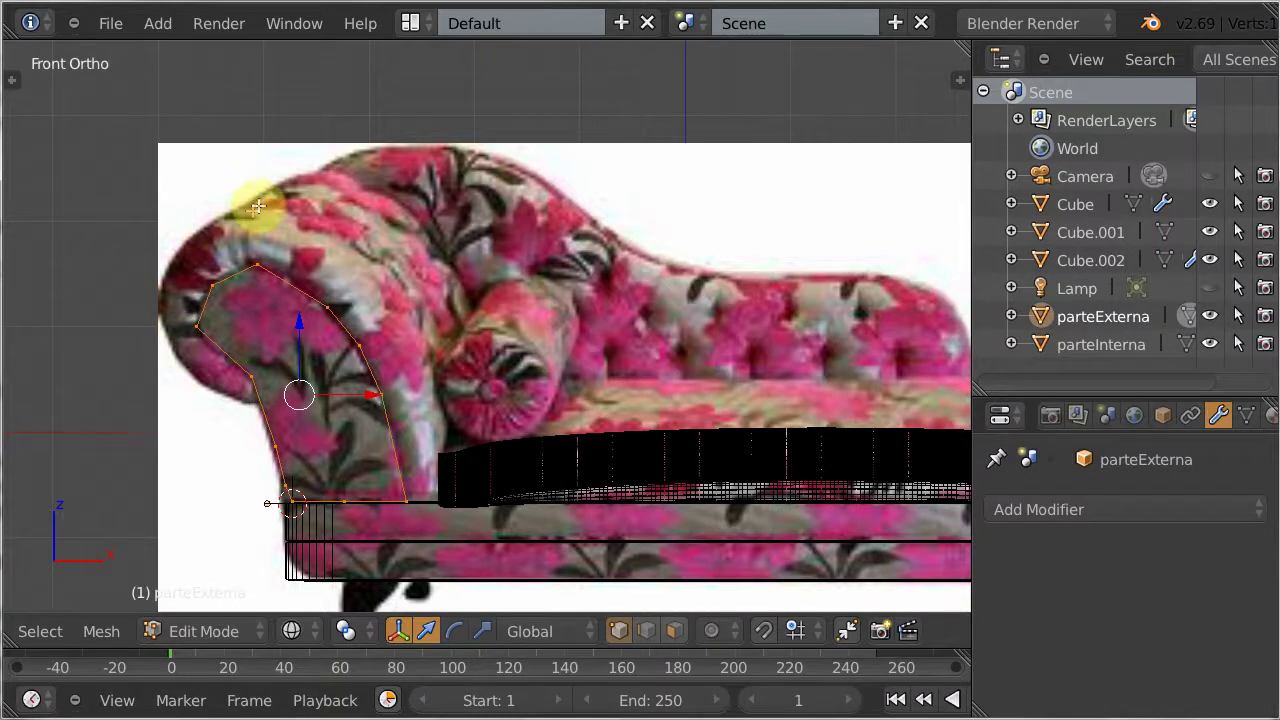
right_click(340, 502)
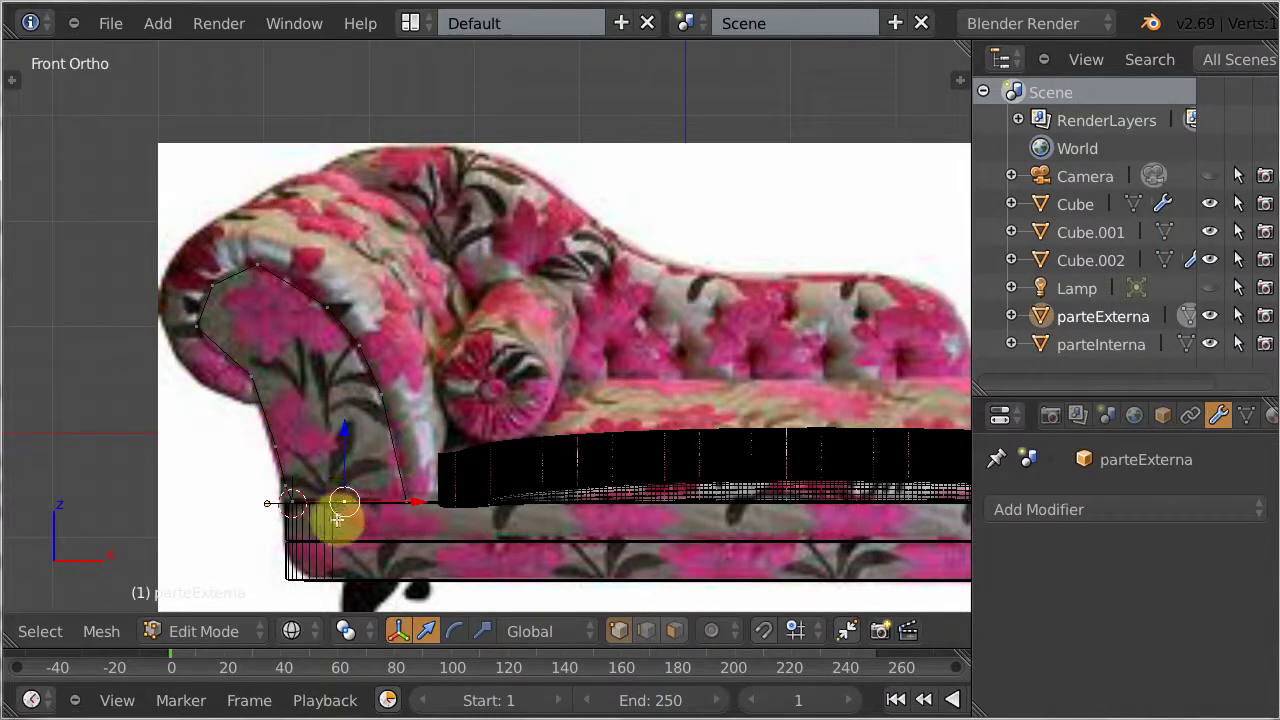
key(x)
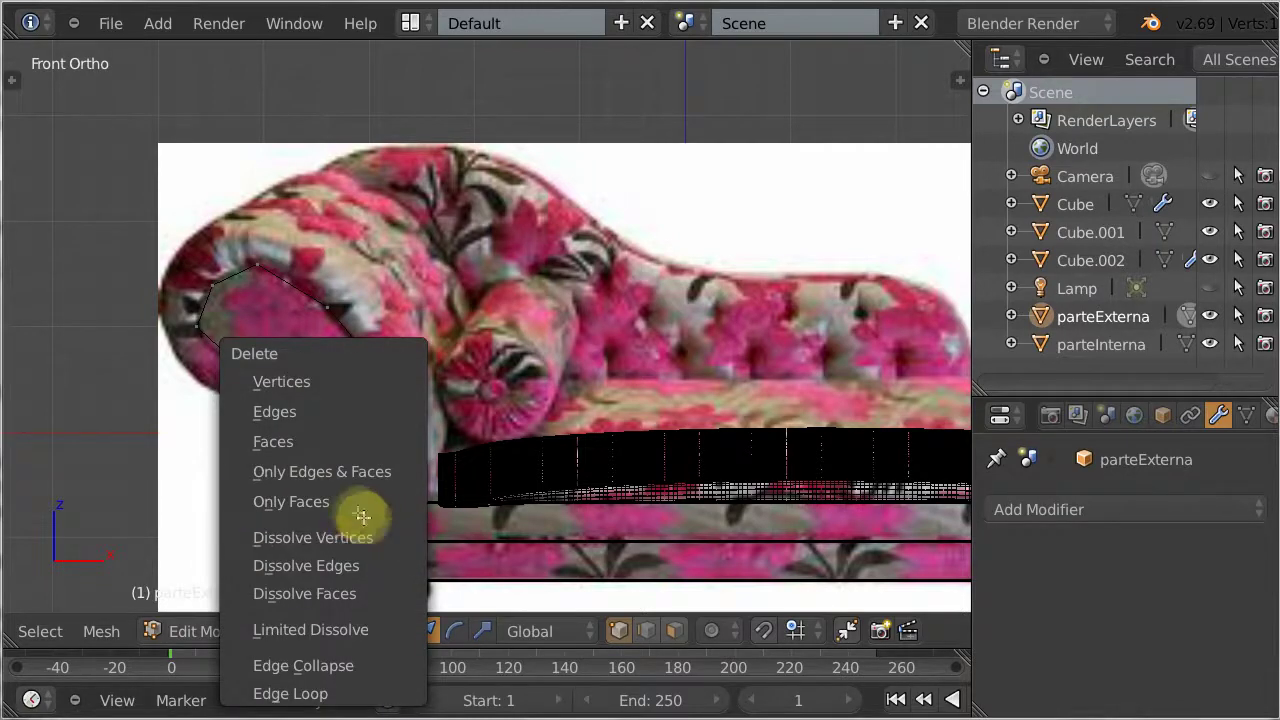
click(305, 378)
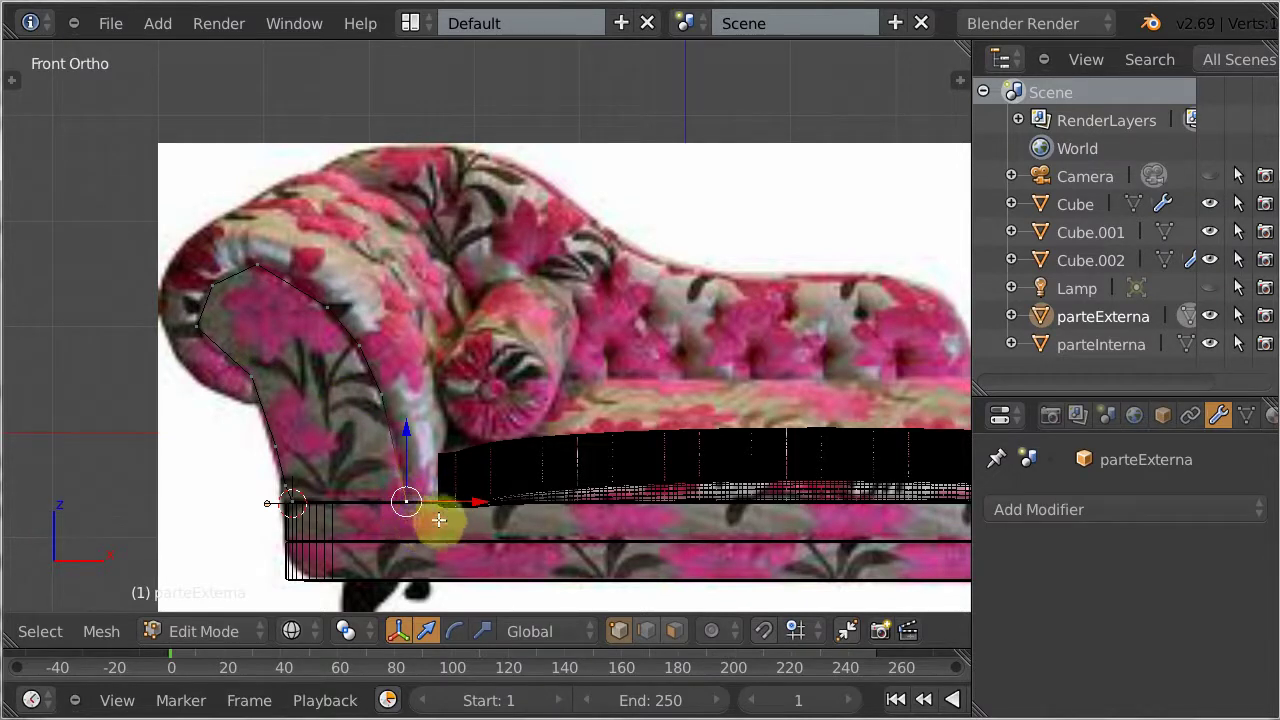
Trace the armrest's outer border with new vertices over the reference image, from the outline's bottom vertex near the seat around to the opposite base
key(ctrl+space)
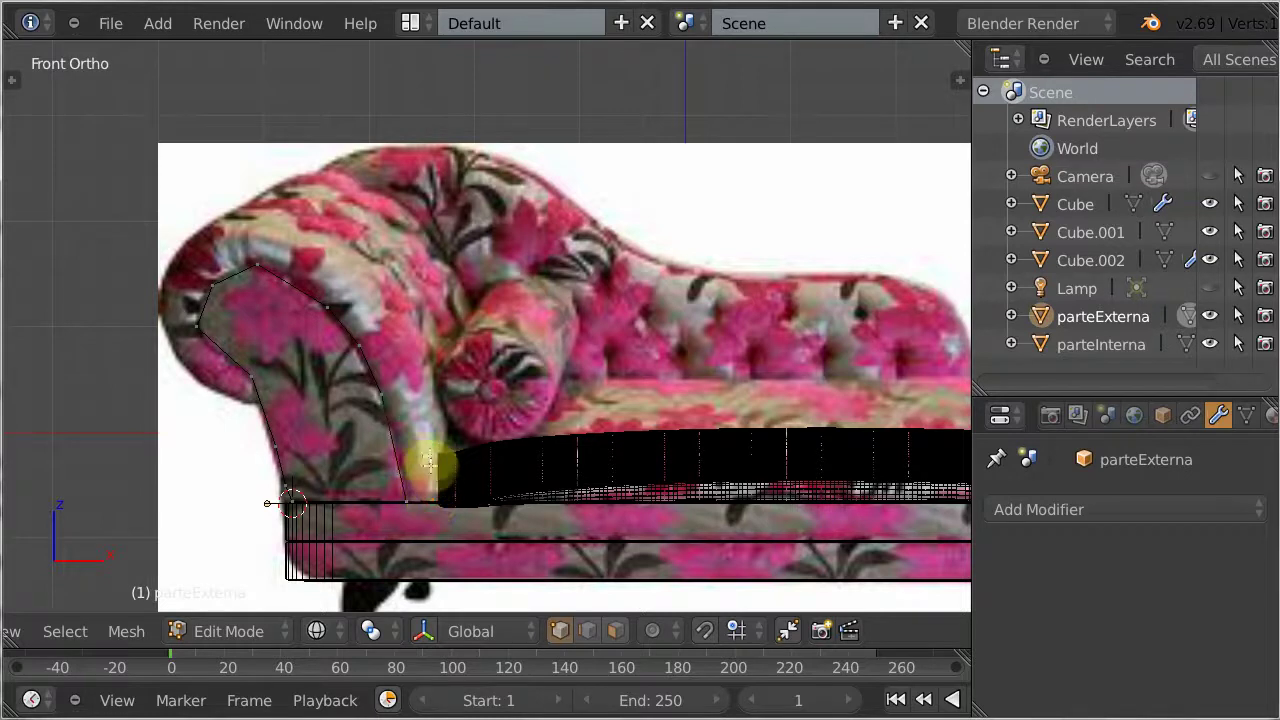
ctrl+click(413, 394)
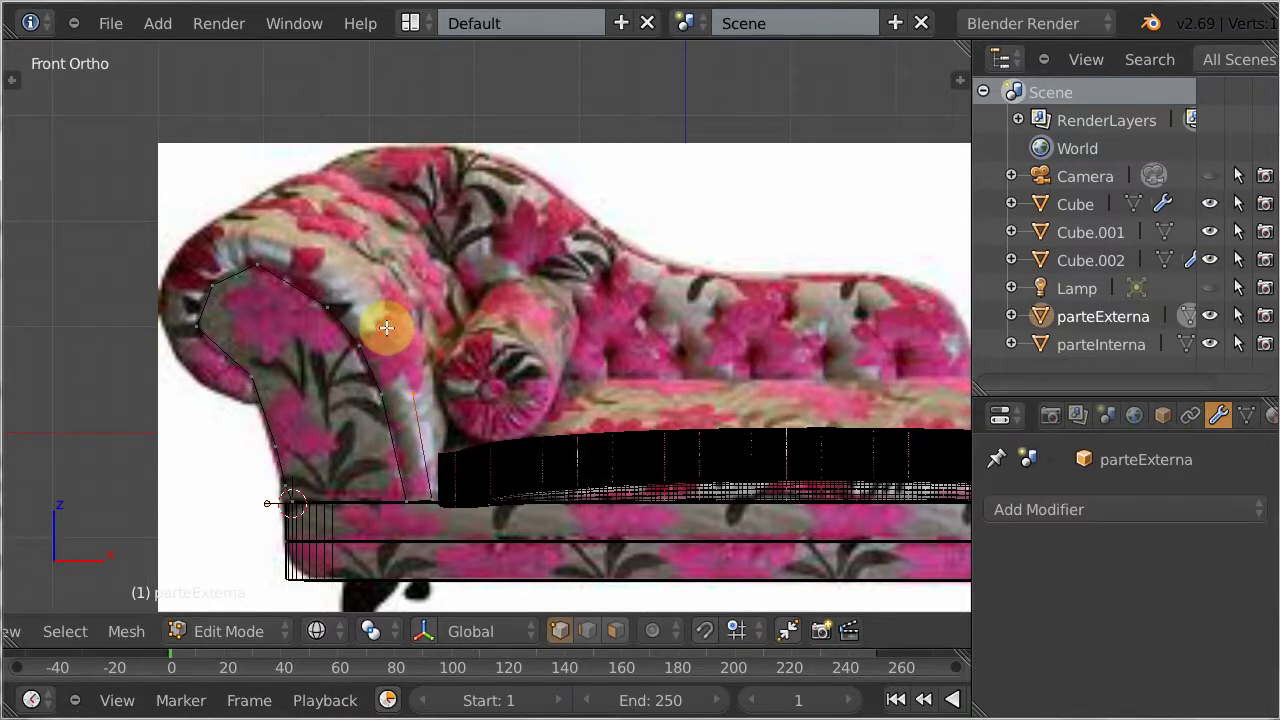
ctrl+click(386, 327)
ctrl+click(354, 283)
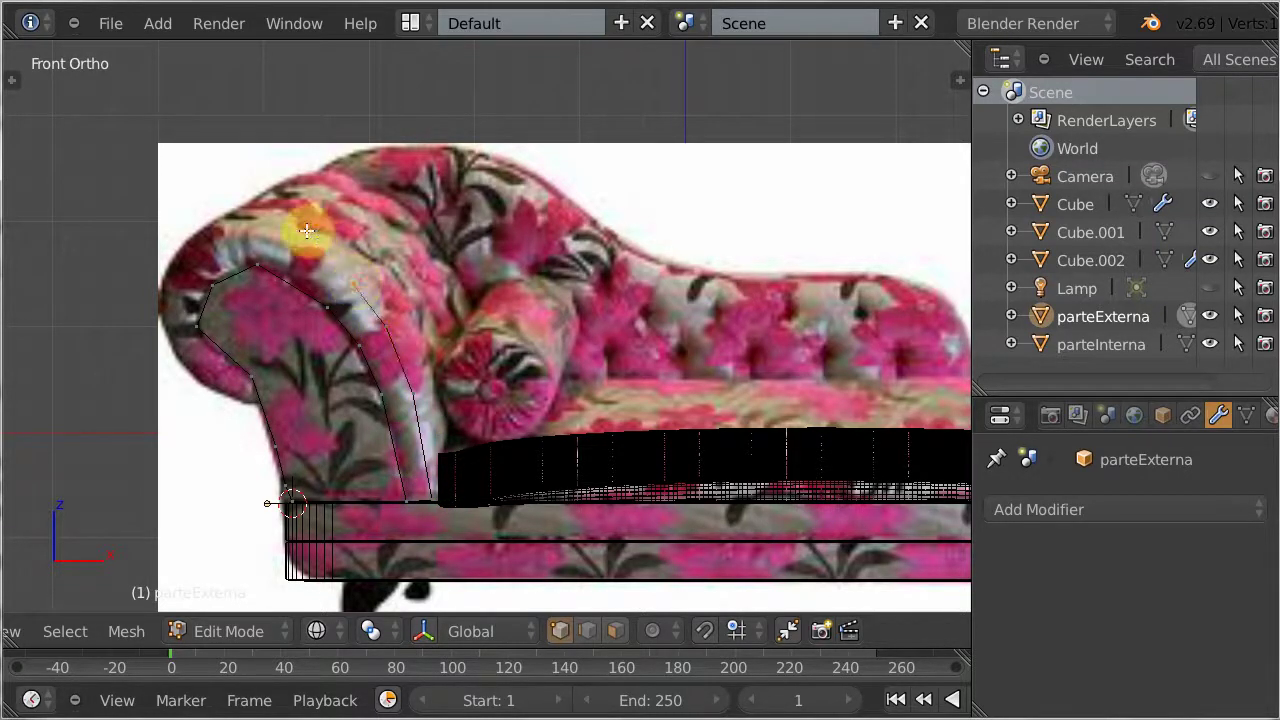
ctrl+click(300, 241)
ctrl+click(249, 228)
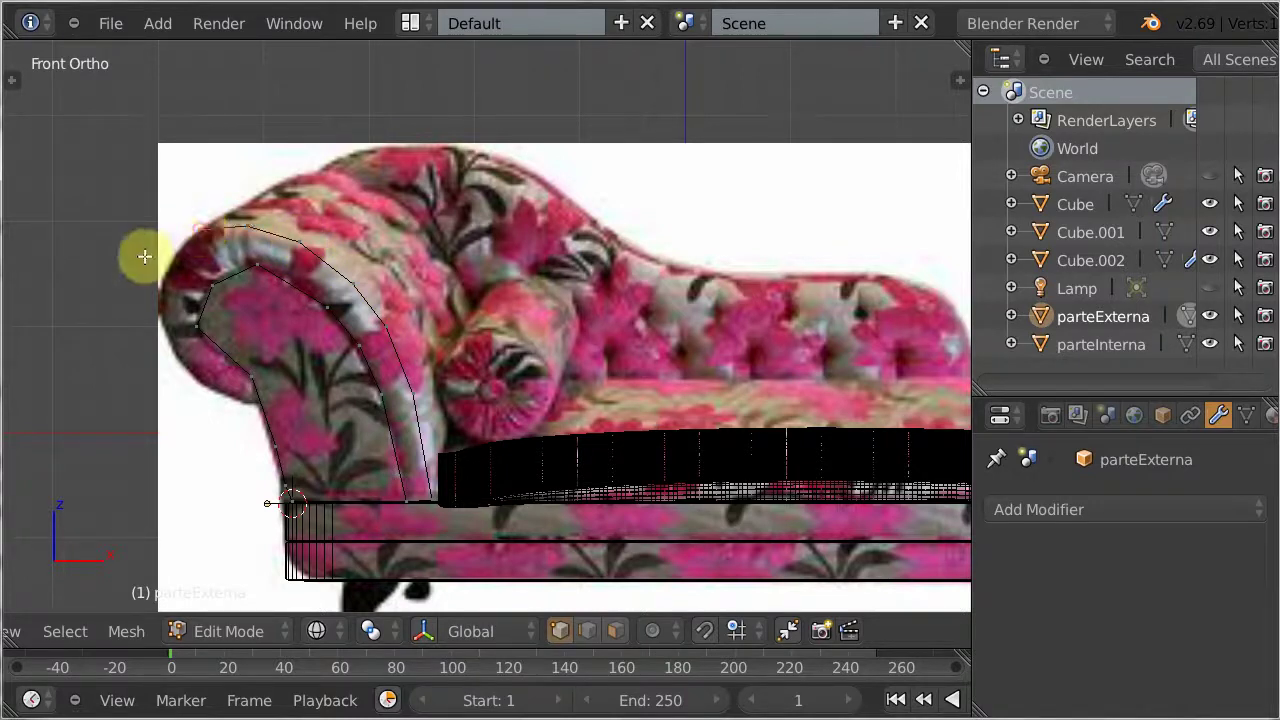
ctrl+click(173, 259)
ctrl+click(162, 303)
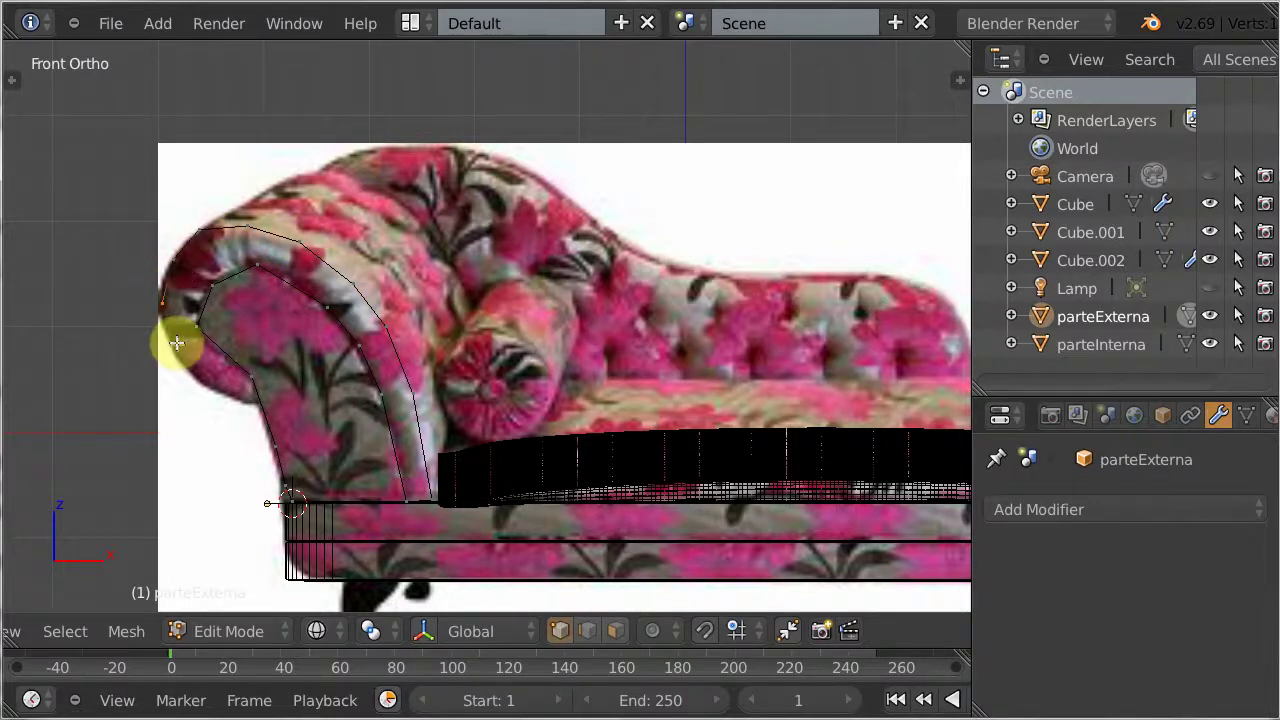
ctrl+click(177, 347)
ctrl+click(200, 381)
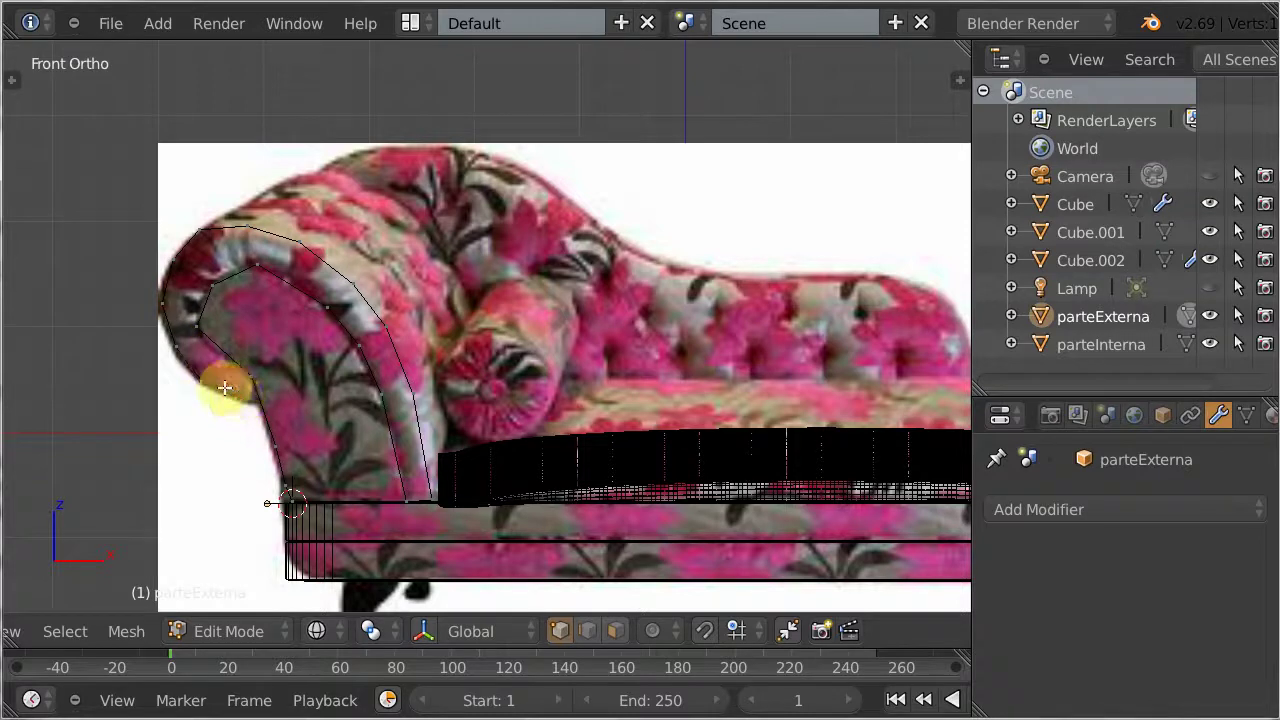
ctrl+click(277, 464)
ctrl+click(285, 496)
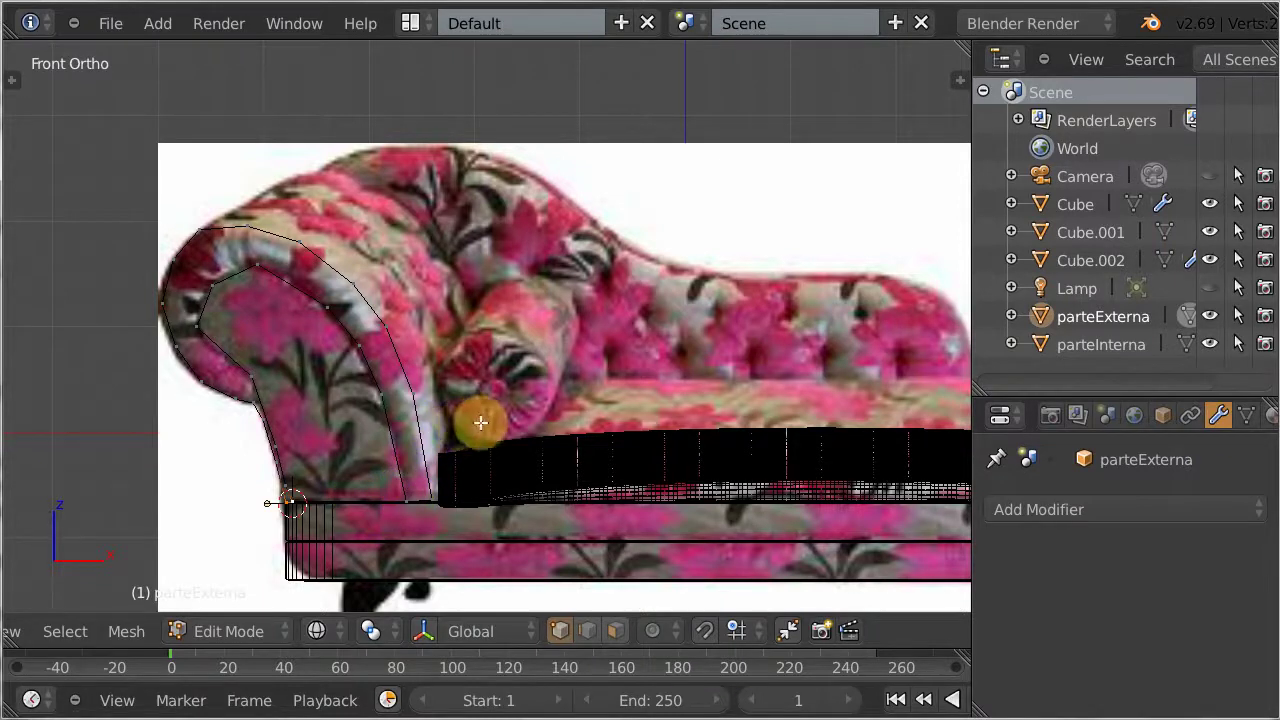
Fill the closed parteExterna border with a face and extrude it about 2.85 along Y toward the back of the seat
key(l)
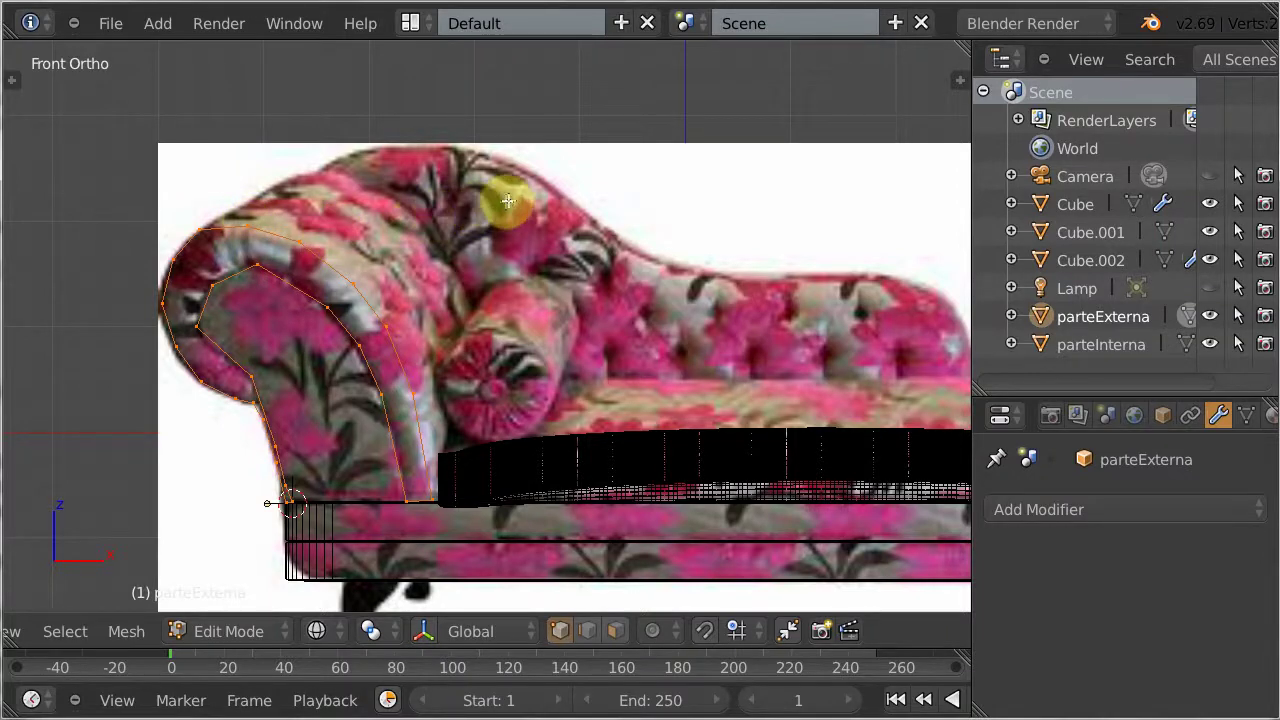
middle_drag(490, 206, 509, 205)
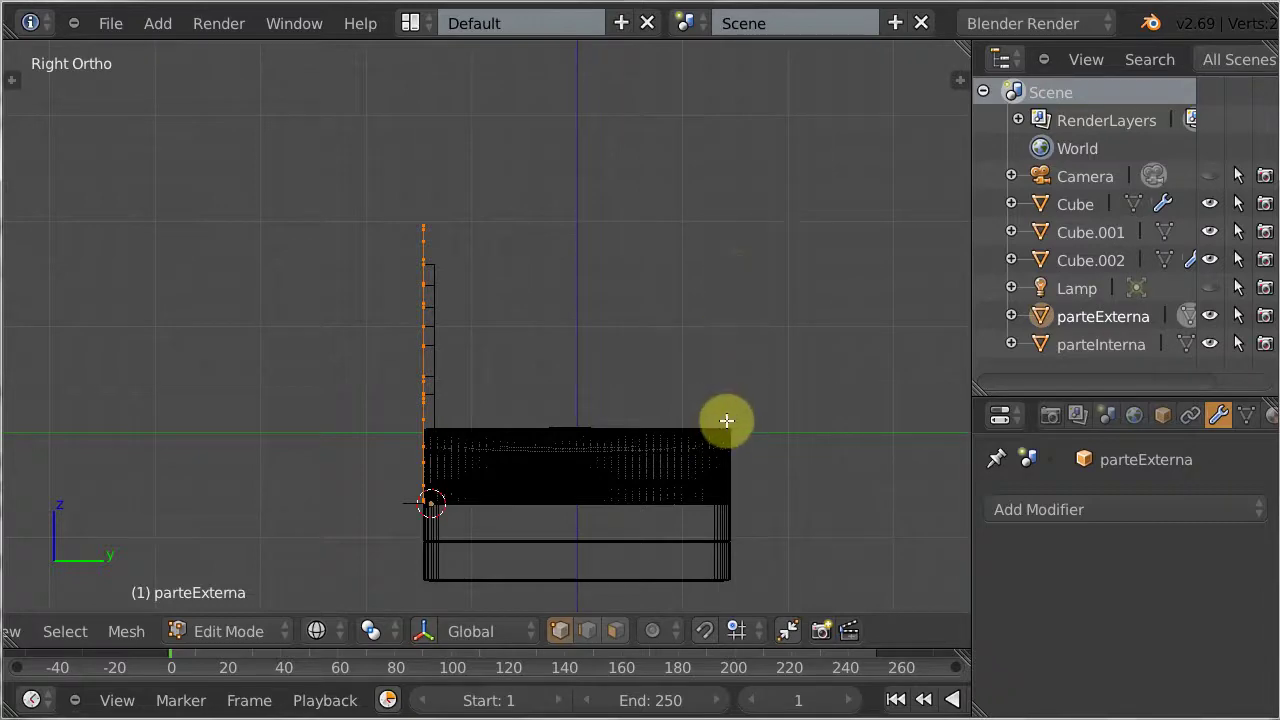
key(KP_1)
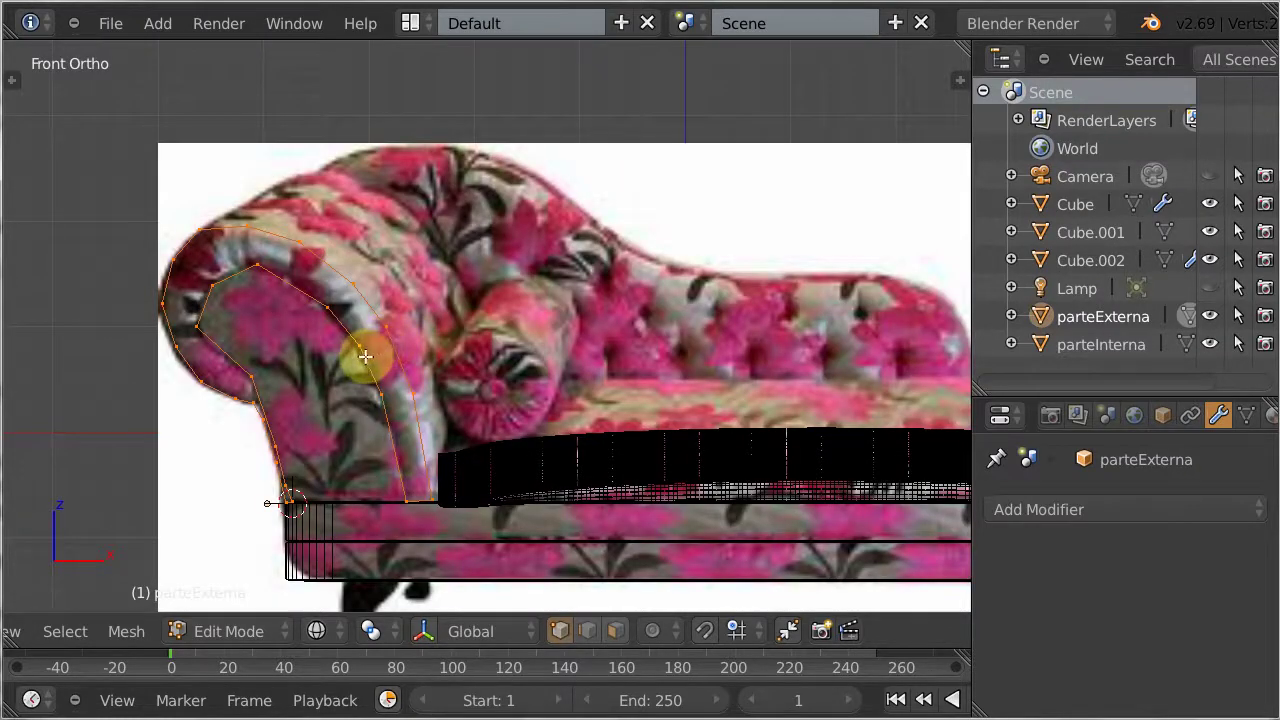
key(KP_3)
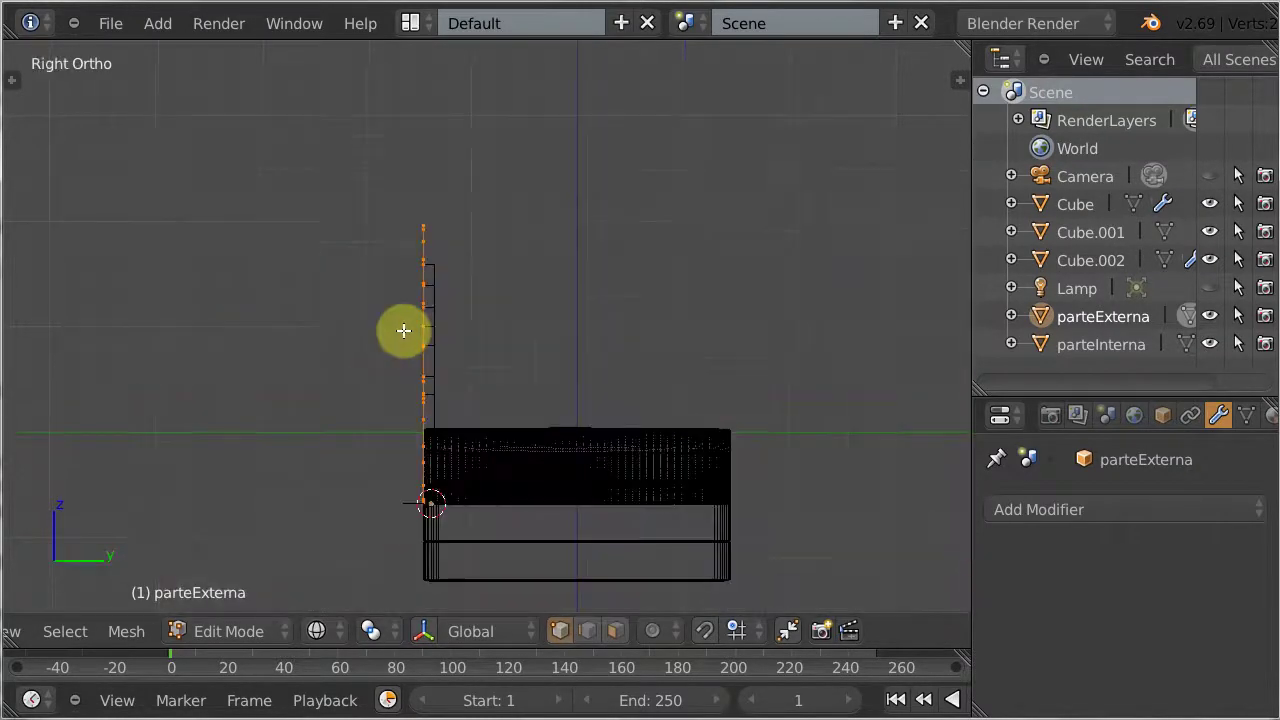
key(e)
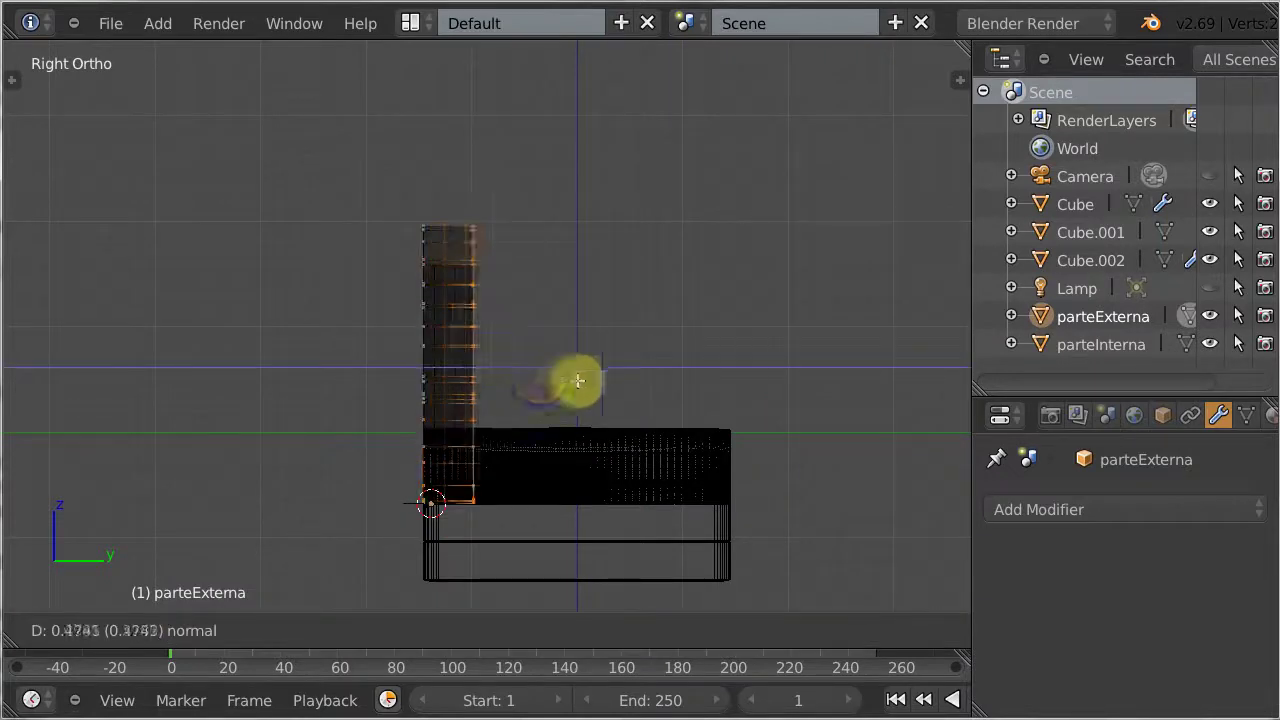
key(y)
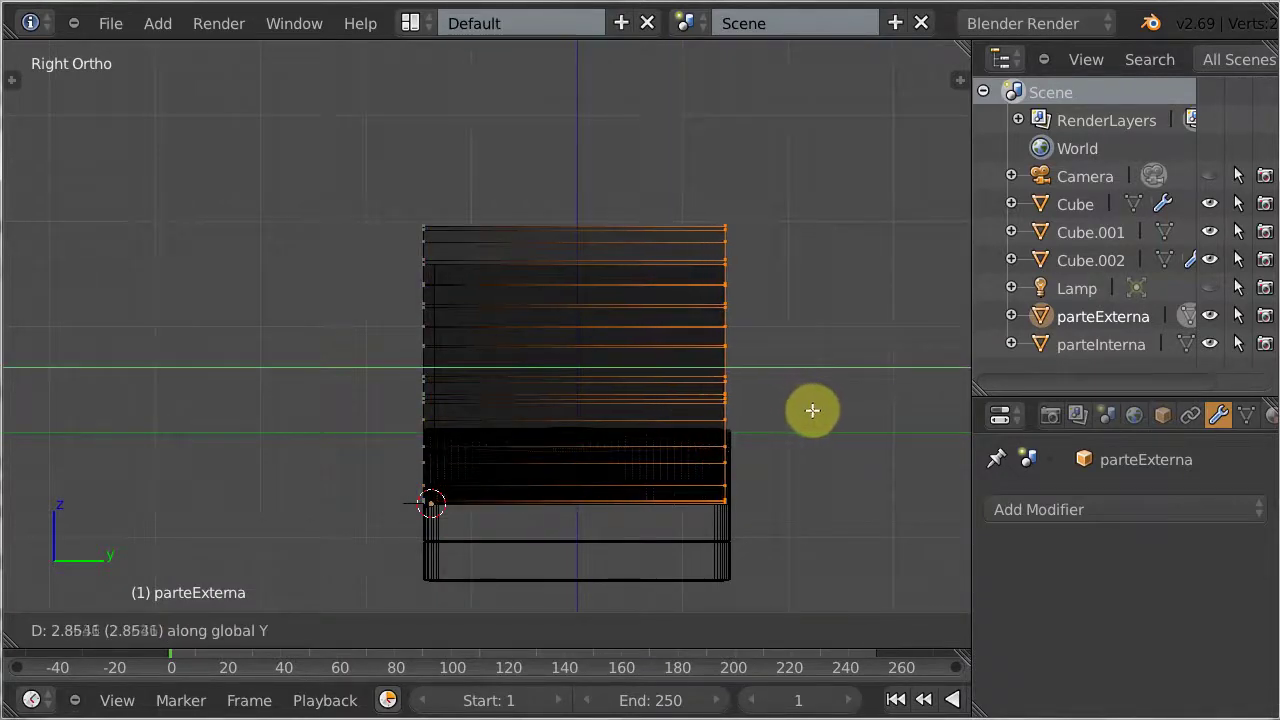
click(815, 410)
Switch the viewport to solid shading and inspect the extruded armrest from several angles
key(KP_1)
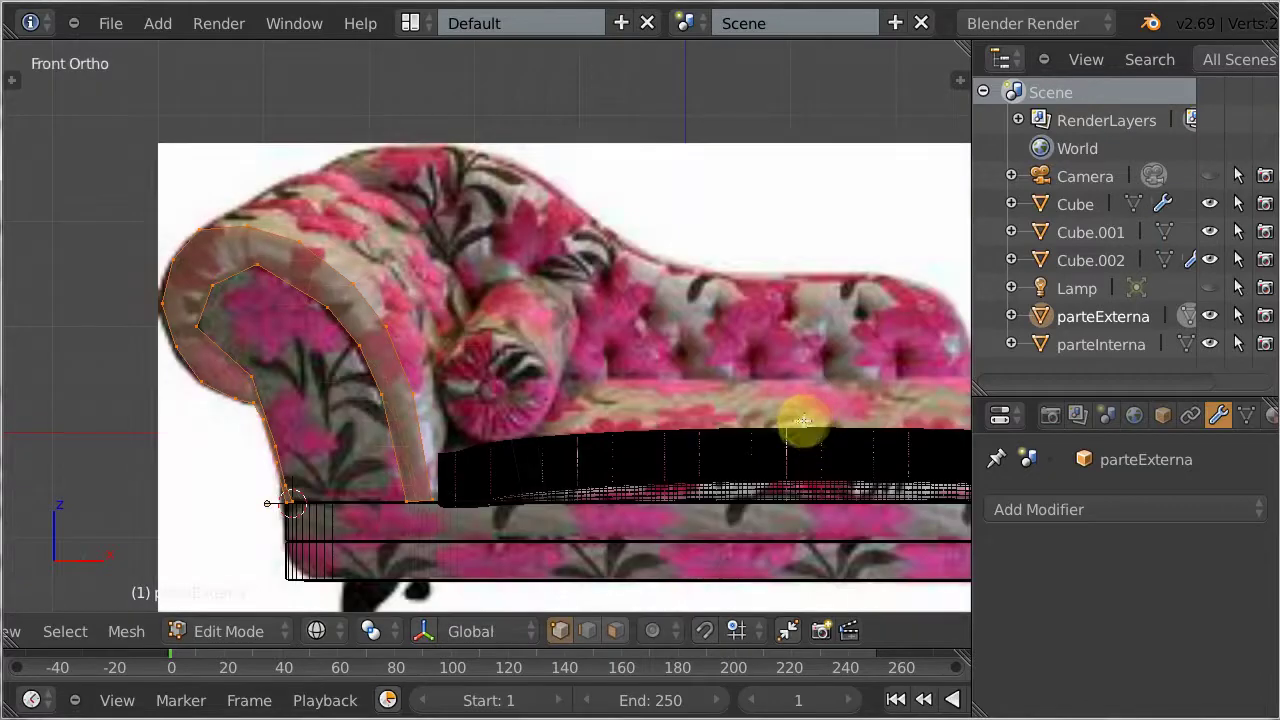
middle_drag(758, 386, 657, 474)
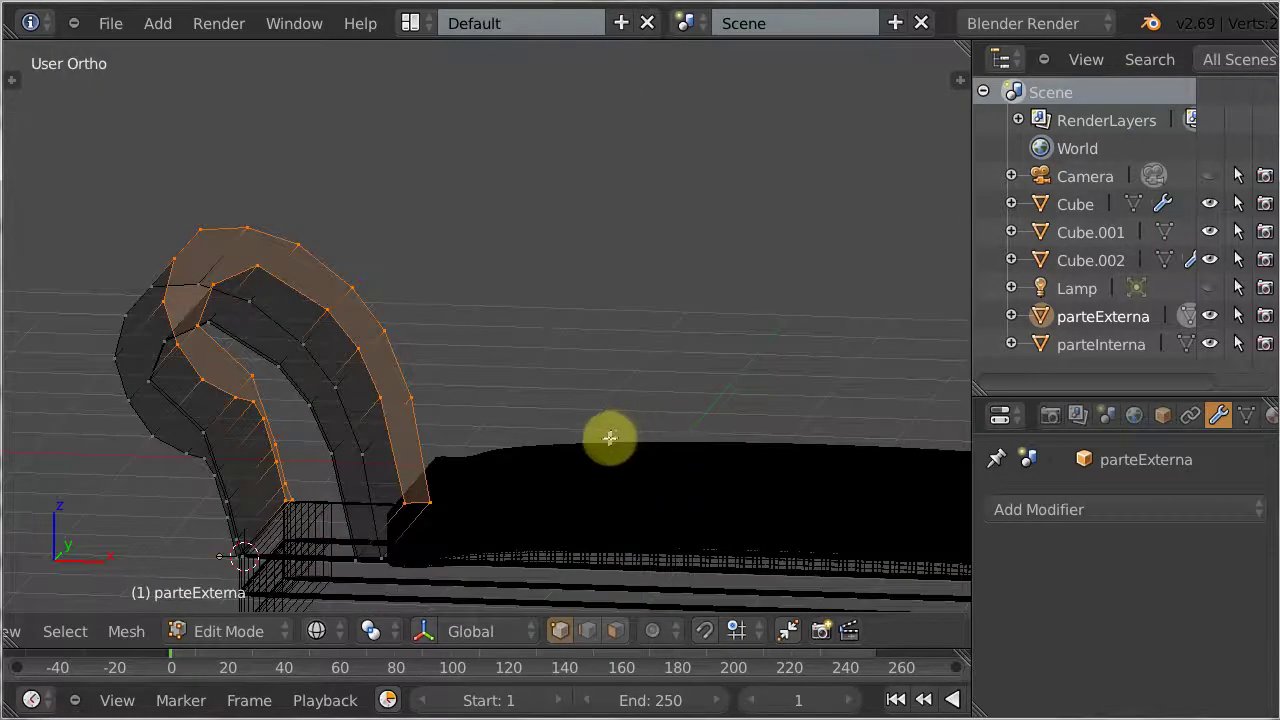
click(316, 631)
click(352, 543)
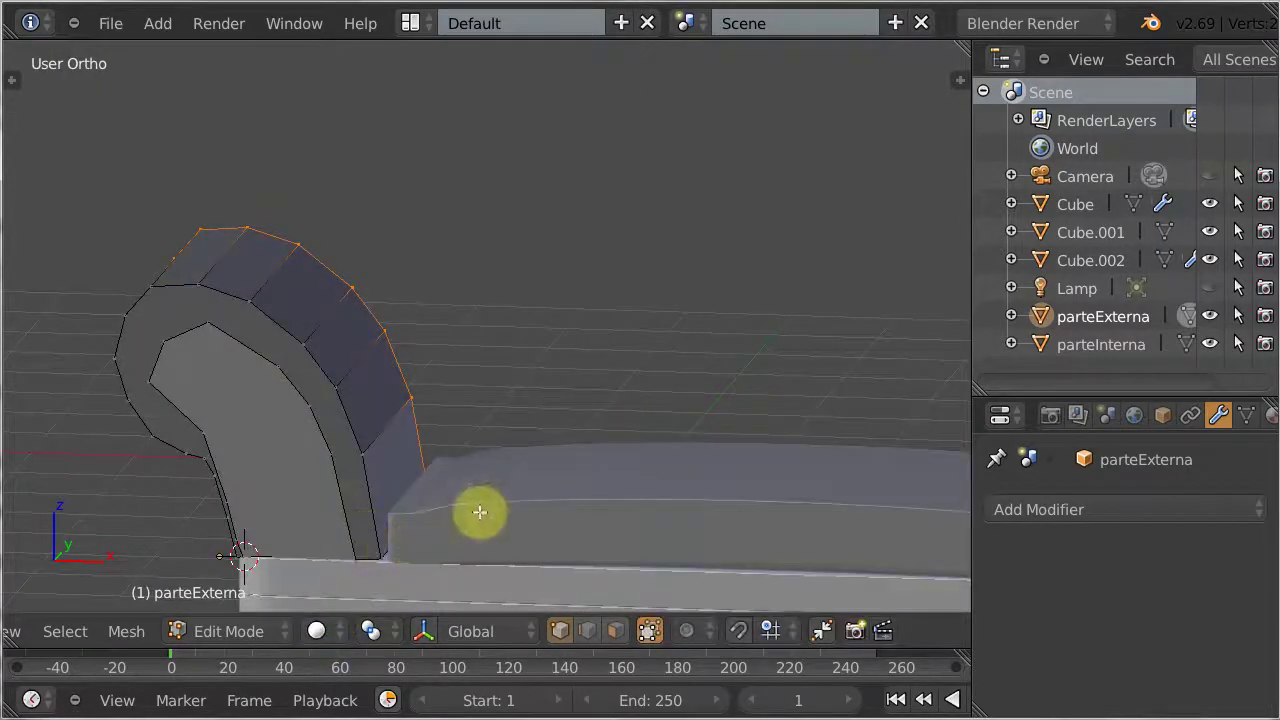
middle_drag(527, 500, 270, 300)
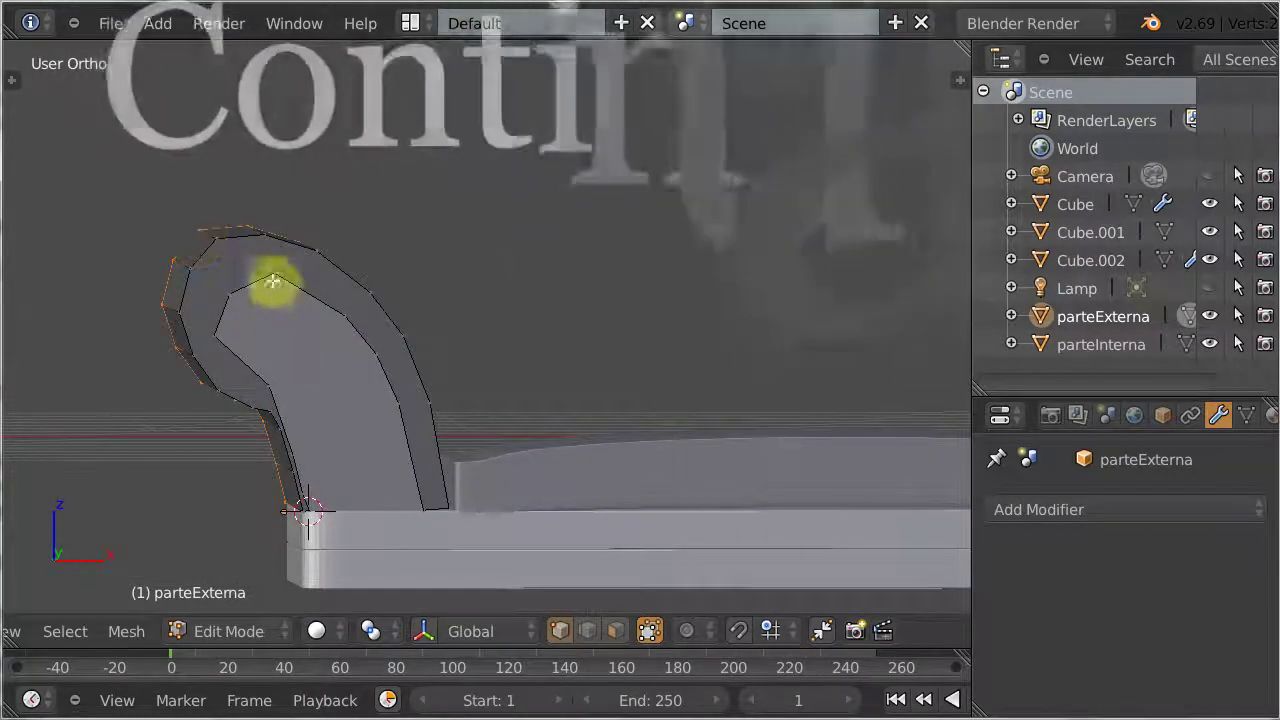
middle_drag(497, 513, 491, 543)
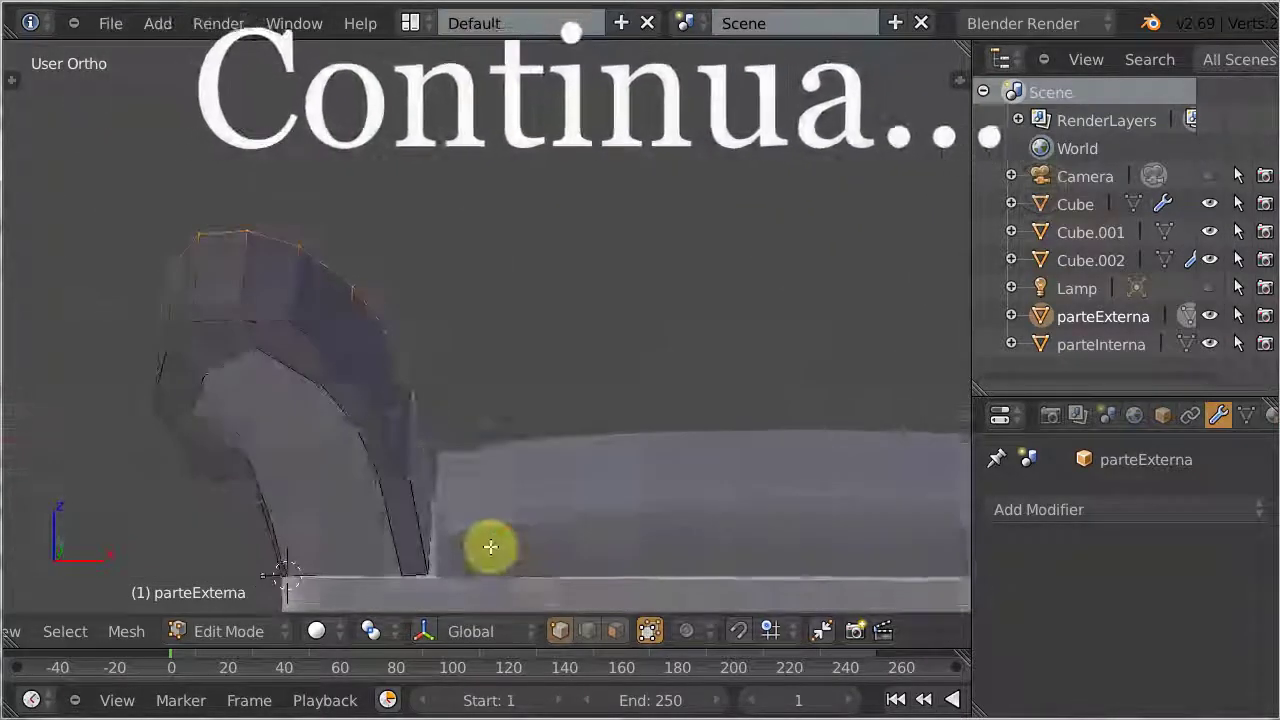